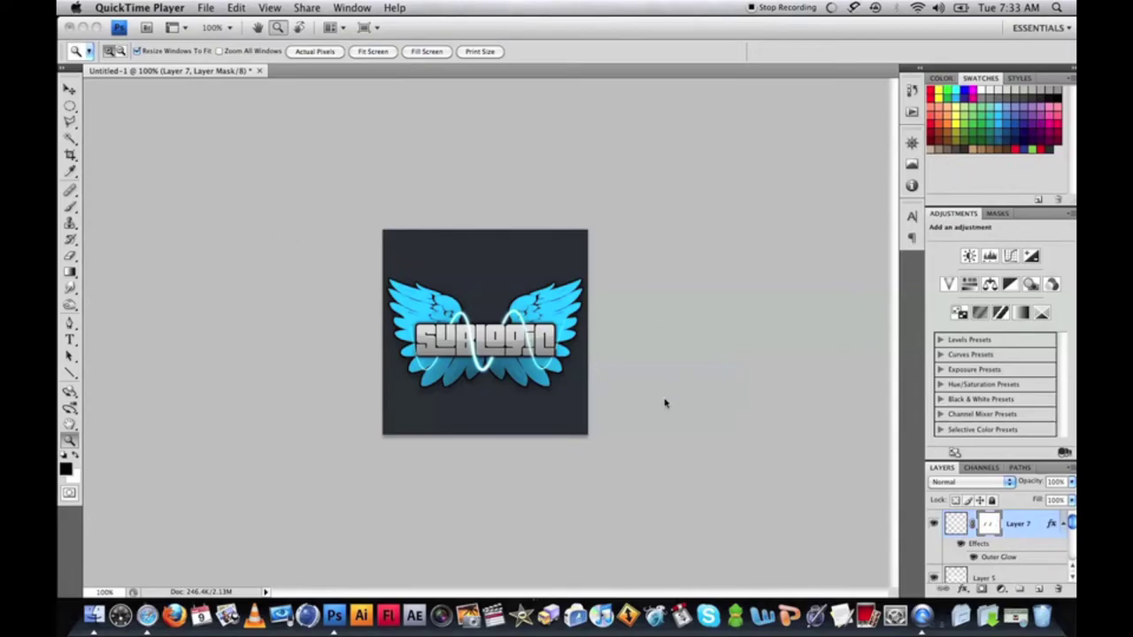
Step: Switch to Safari showing the deviantART Angels And Demons Wings brush page
{"action": "left_click", "coordinate": [147, 614]}
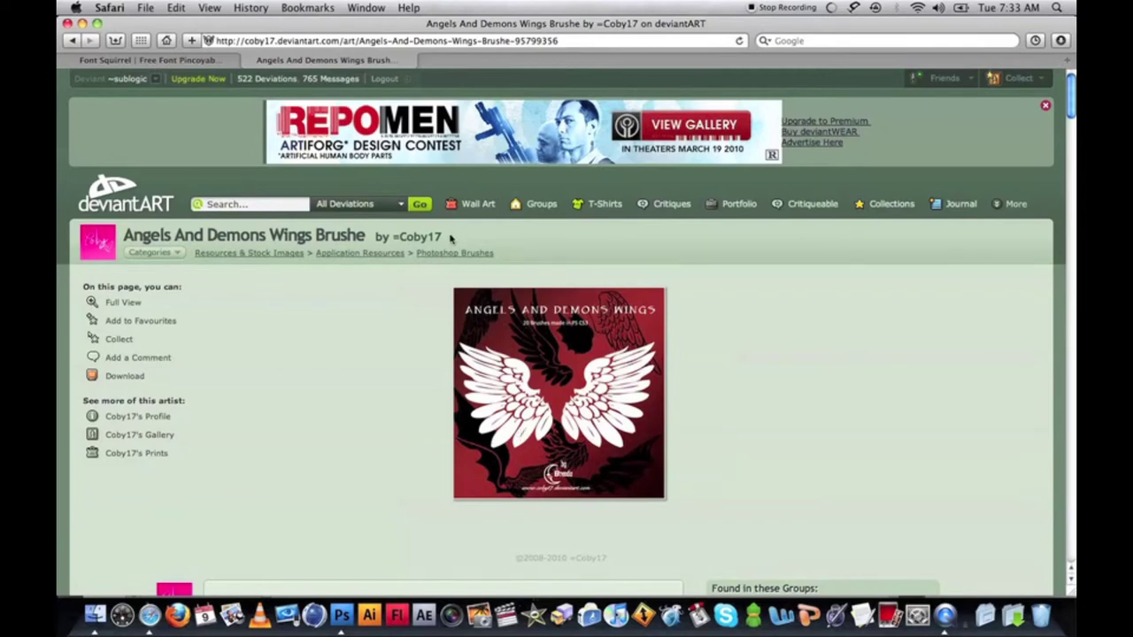
Step: Highlight the brush author's name and site URL, then scroll the Font Squirrel Pincoyablack page
{"action": "left_click_drag", "start_coordinate": [450, 238], "coordinate": [403, 237]}
{"action": "left_click_drag", "start_coordinate": [338, 42], "coordinate": [246, 43]}
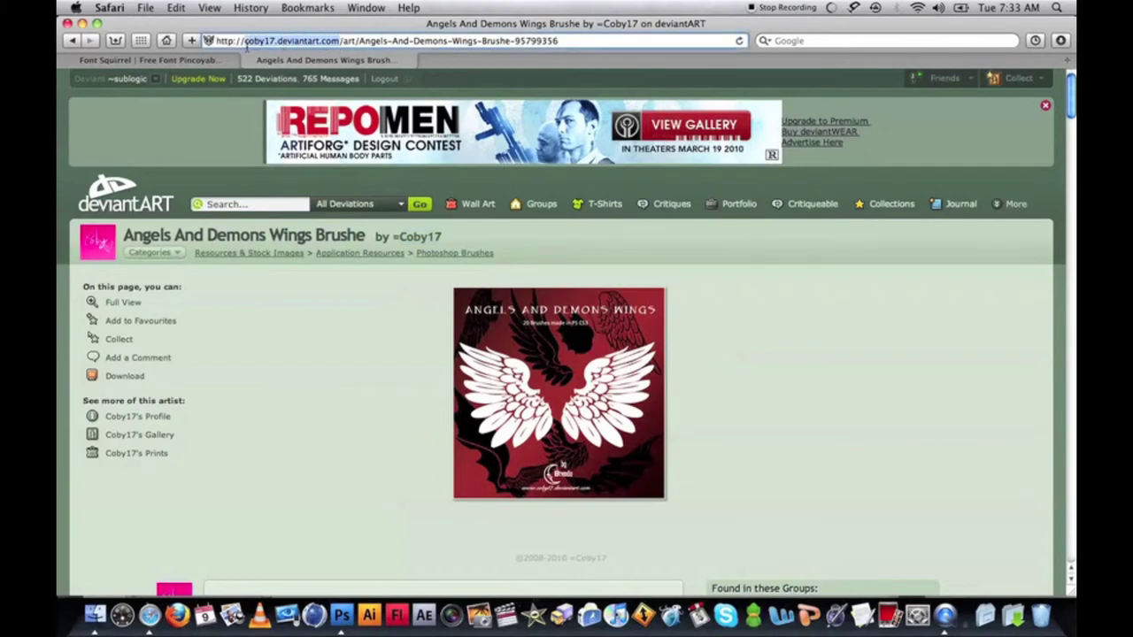
{"action": "left_click", "coordinate": [201, 60]}
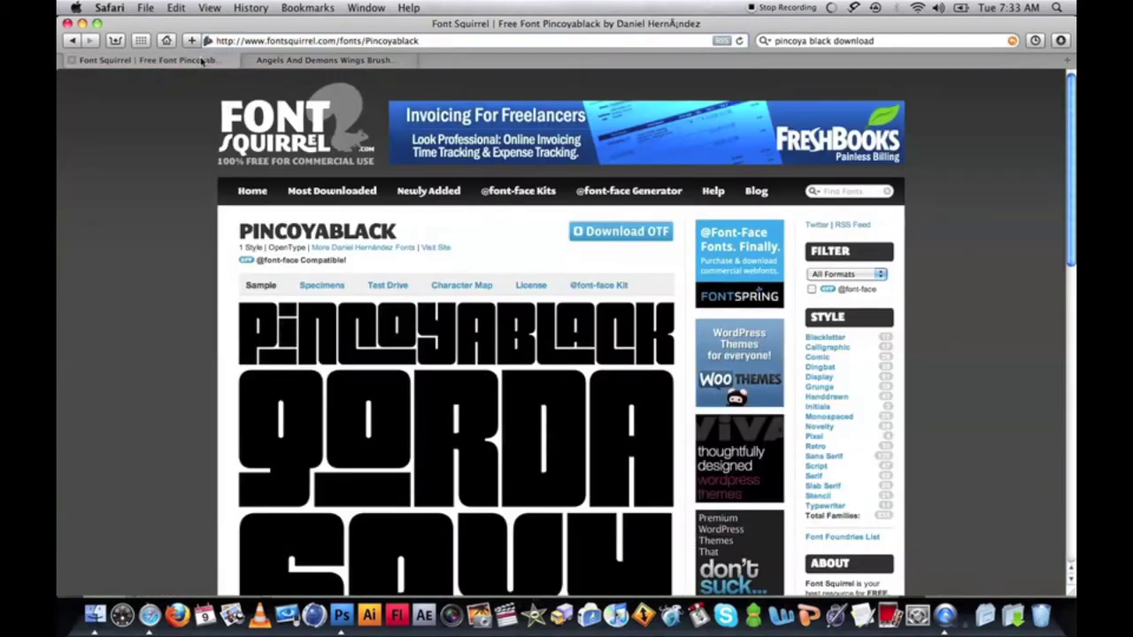
{"action": "scroll", "coordinate": [127, 268], "scroll_direction": "down", "scroll_amount": 3}
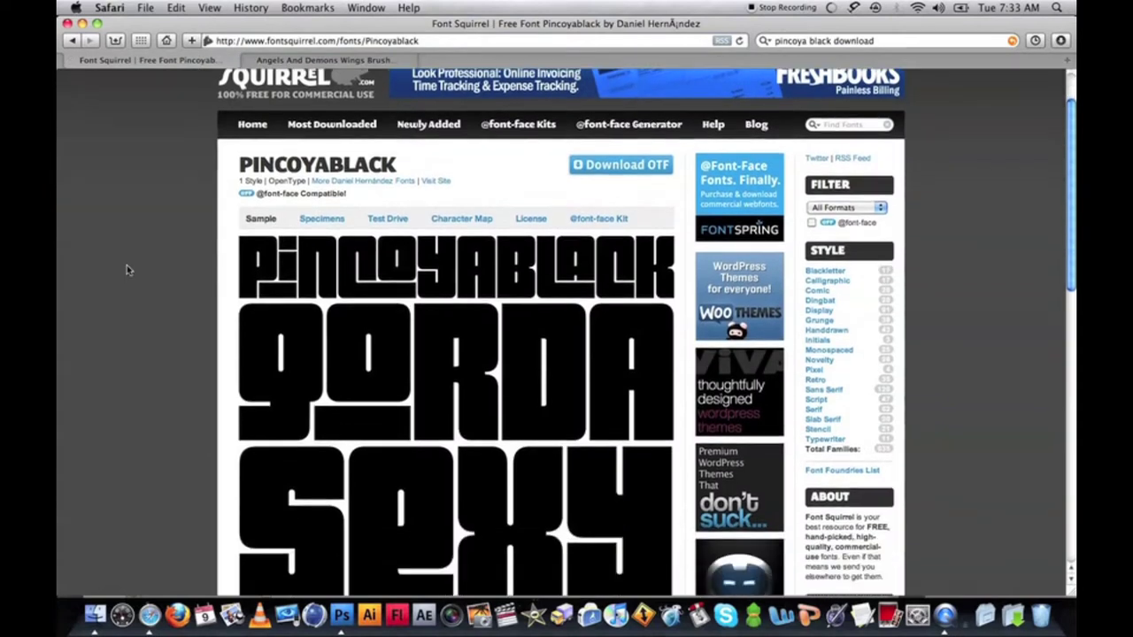
{"action": "scroll", "coordinate": [127, 270], "scroll_direction": "down", "scroll_amount": 1}
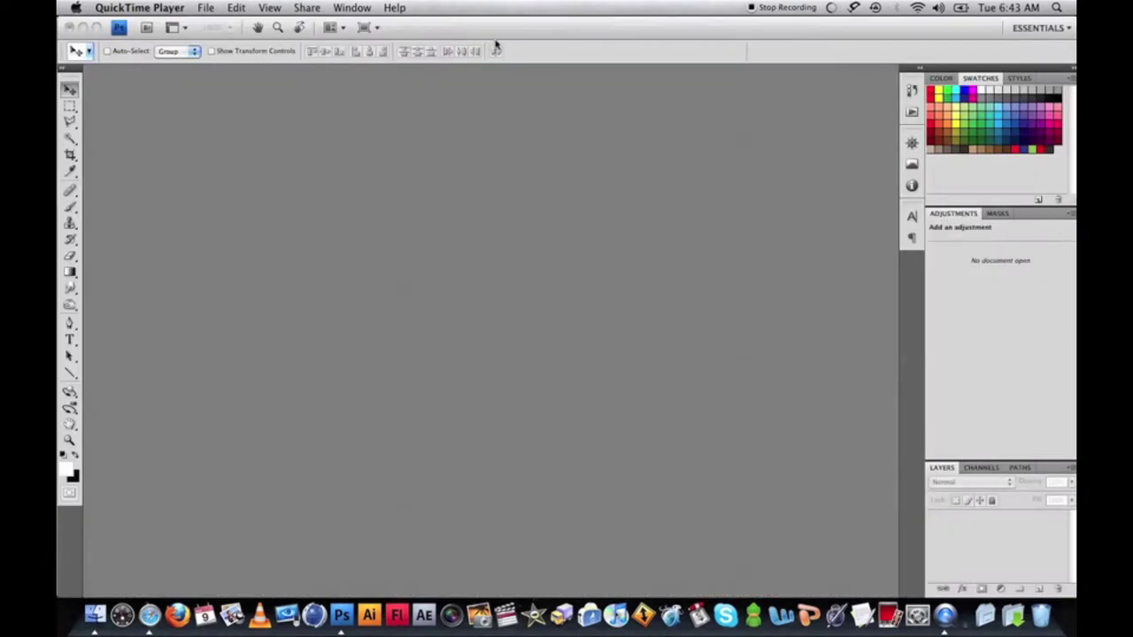
Step: Create a new document with Width and Height both set to 290 pixels
{"action": "left_click", "coordinate": [496, 37]}
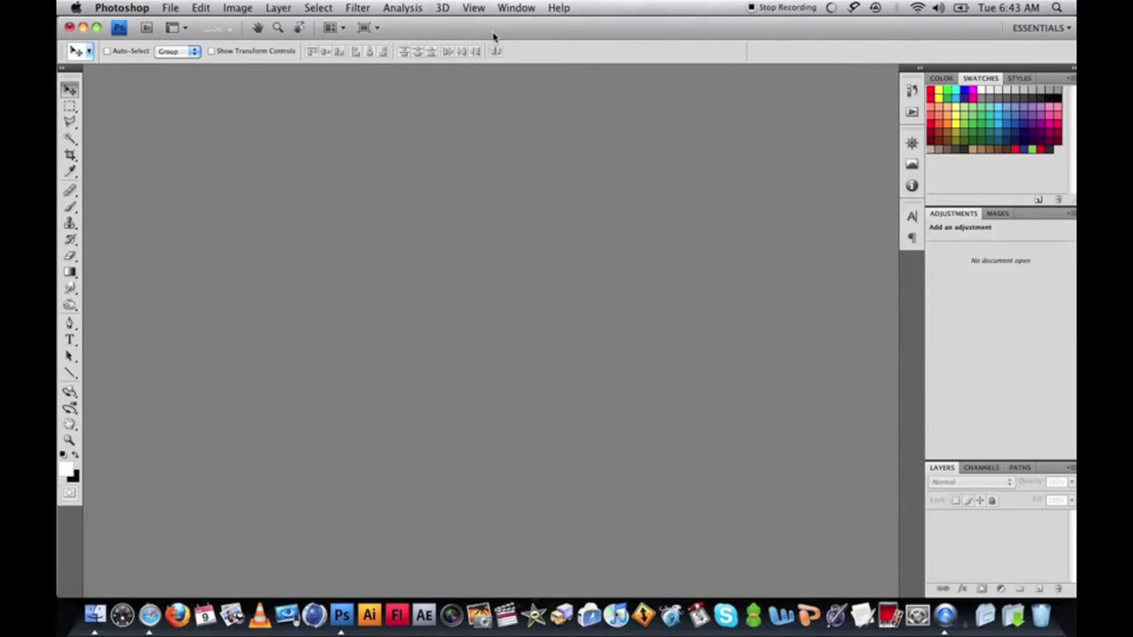
{"action": "left_click", "coordinate": [175, 7]}
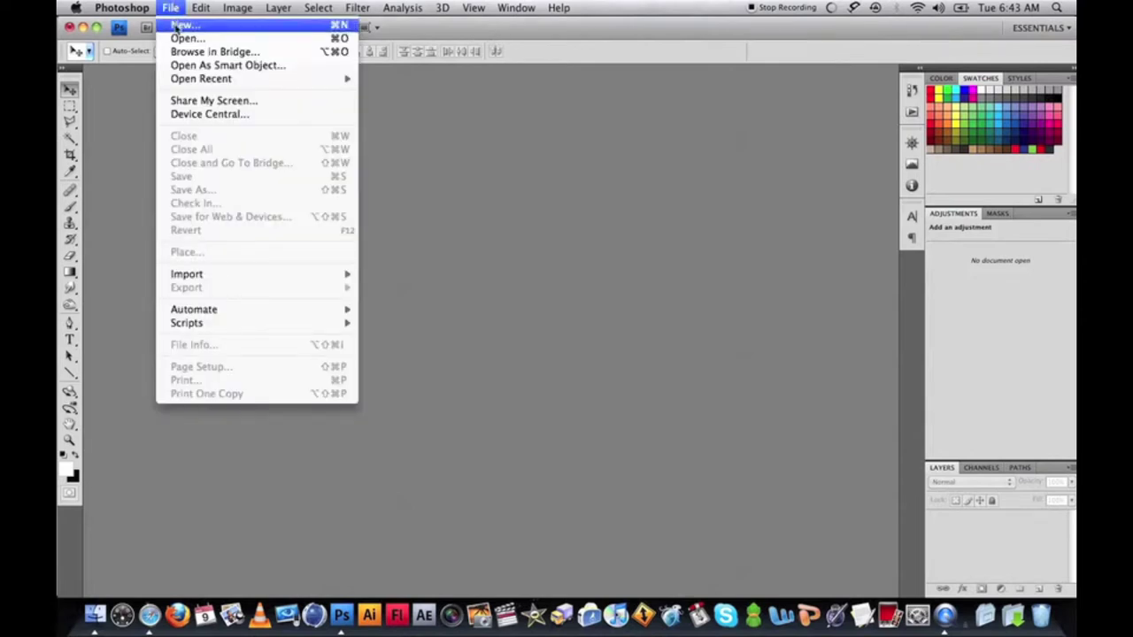
{"action": "left_click", "coordinate": [181, 25]}
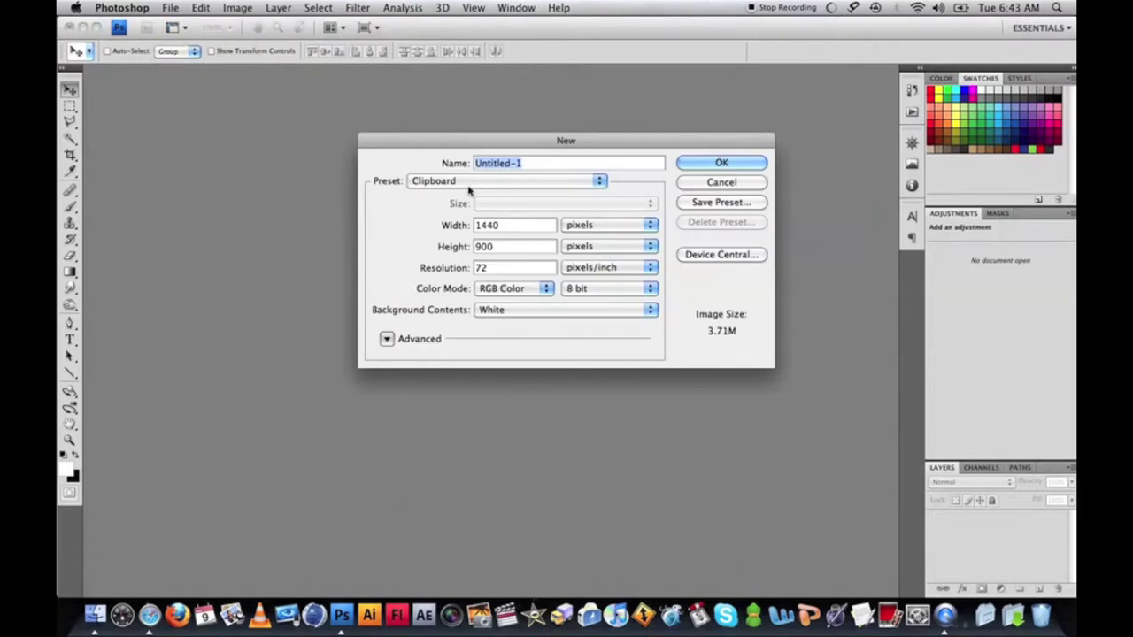
{"action": "double_click", "coordinate": [510, 228]}
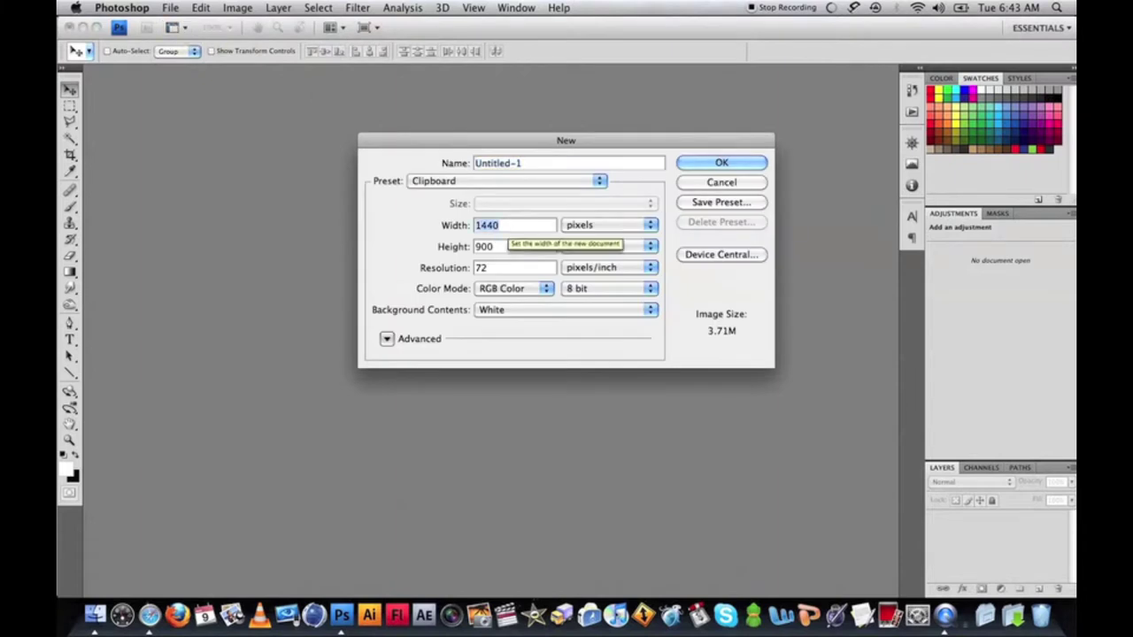
{"action": "type", "text": "290"}
{"action": "key", "text": "Tab"}
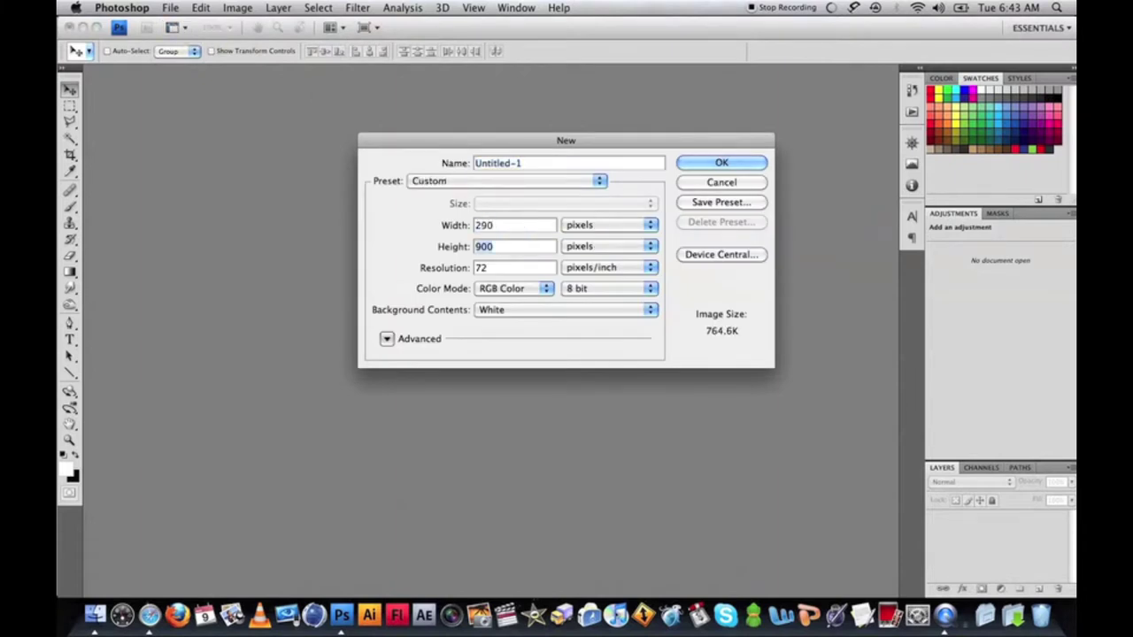
{"action": "type", "text": "290"}
{"action": "left_click", "coordinate": [734, 165]}
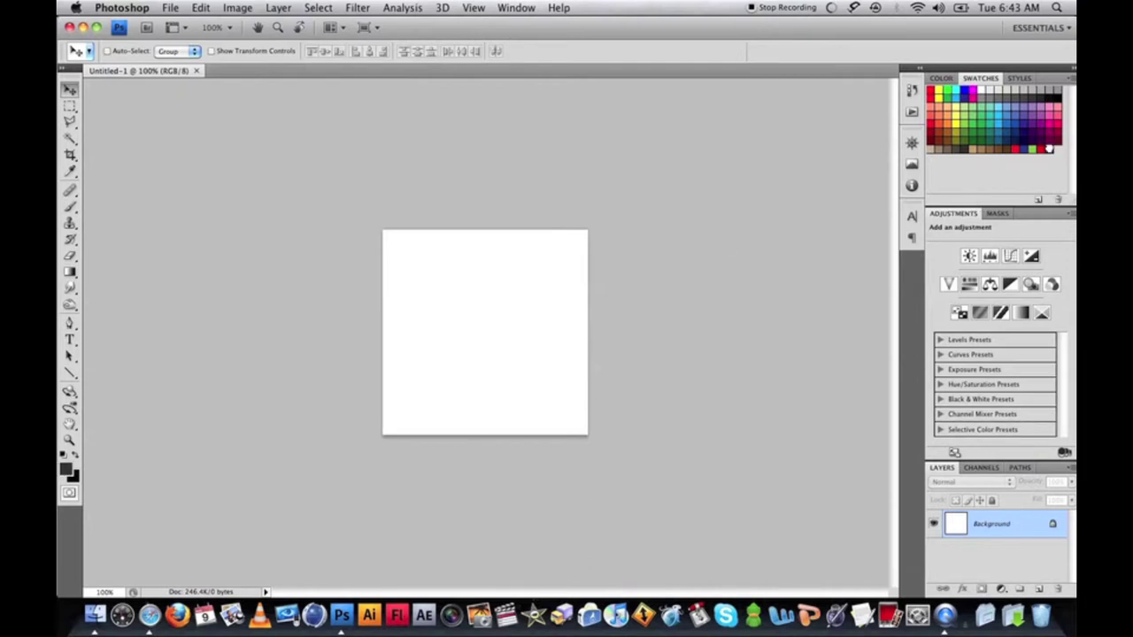
Step: Set the foreground colour to #2a3036 and fill the whole canvas with it
{"action": "left_click", "coordinate": [67, 469]}
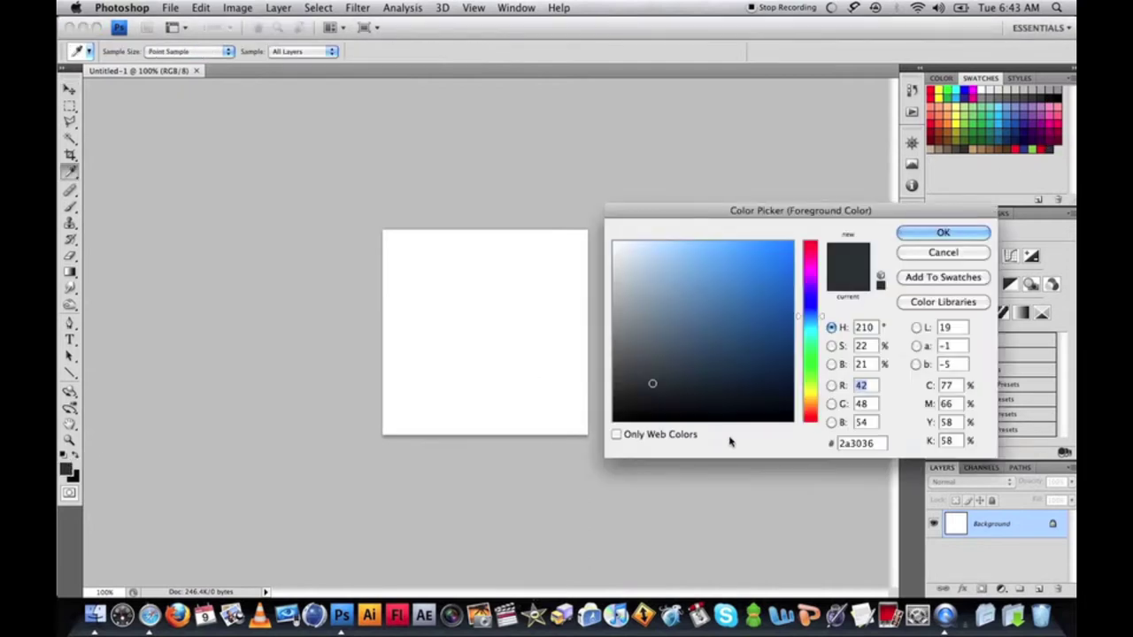
{"action": "left_click", "coordinate": [873, 442]}
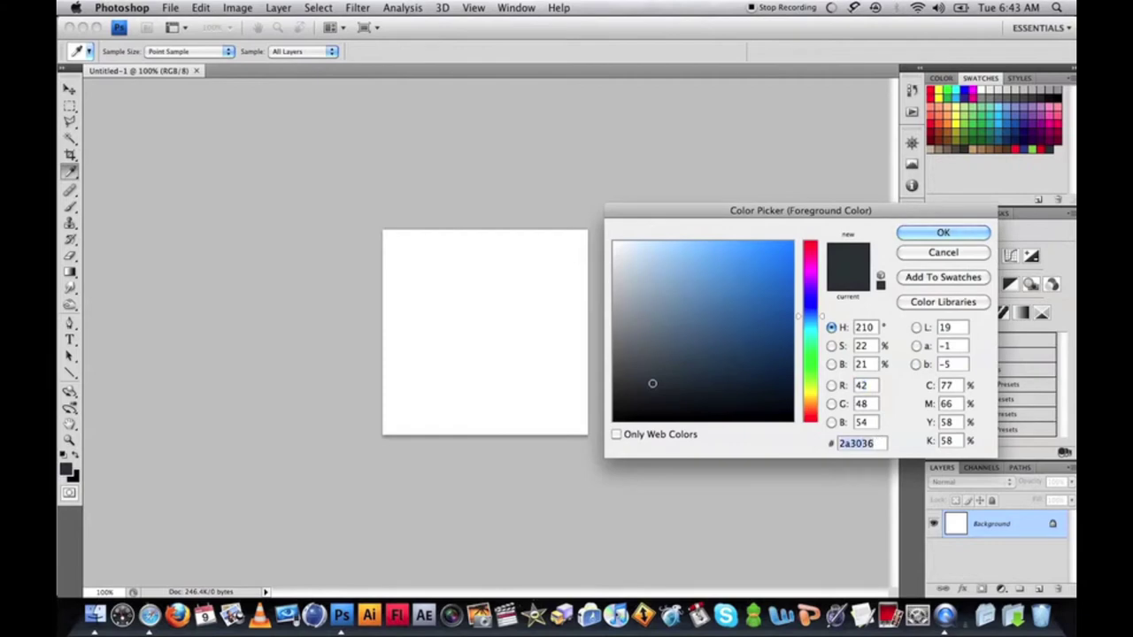
{"action": "left_click", "coordinate": [943, 233]}
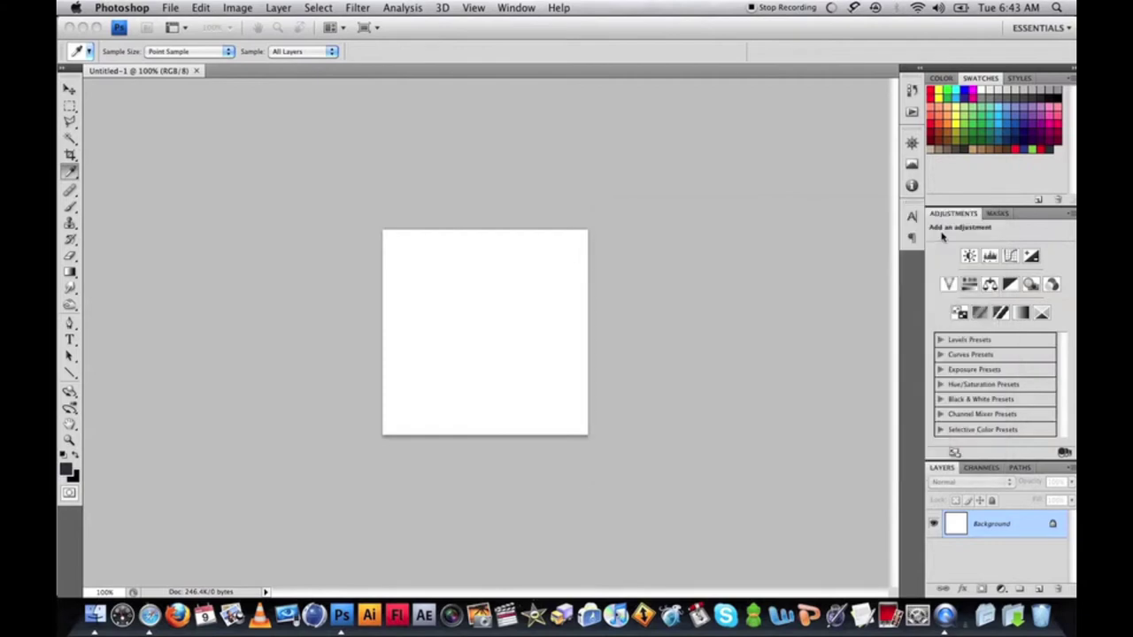
{"action": "key", "text": "v"}
{"action": "key", "text": "alt+BackSpace"}
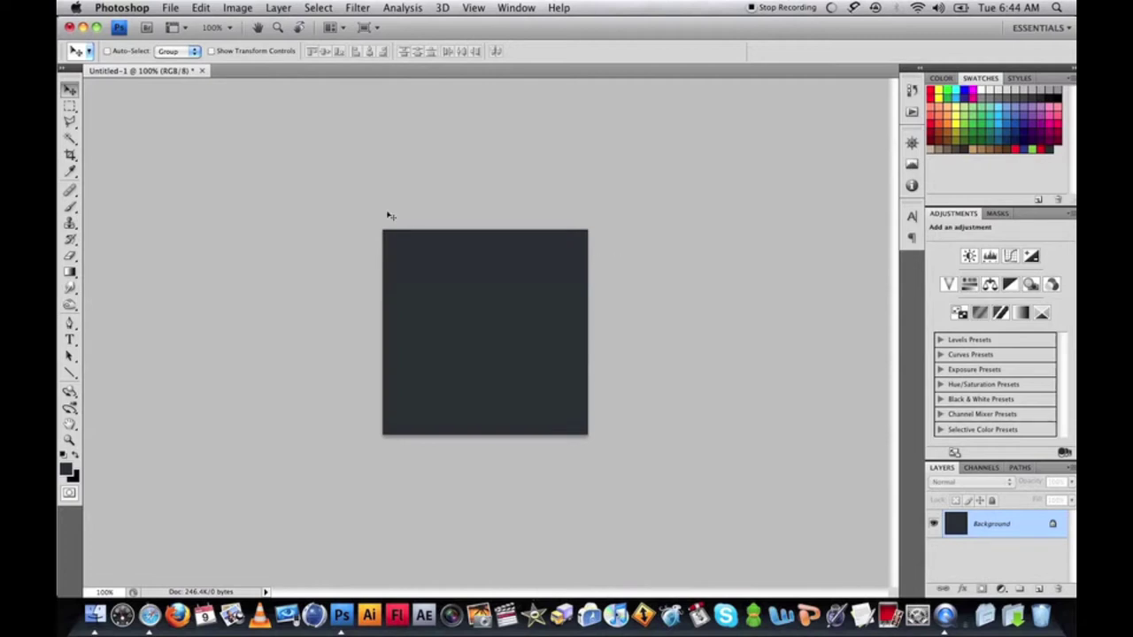
Step: Make white the foreground colour and switch to the Brush tool
{"action": "key", "text": "d"}
{"action": "key", "text": "x"}
{"action": "left_click", "coordinate": [71, 207]}
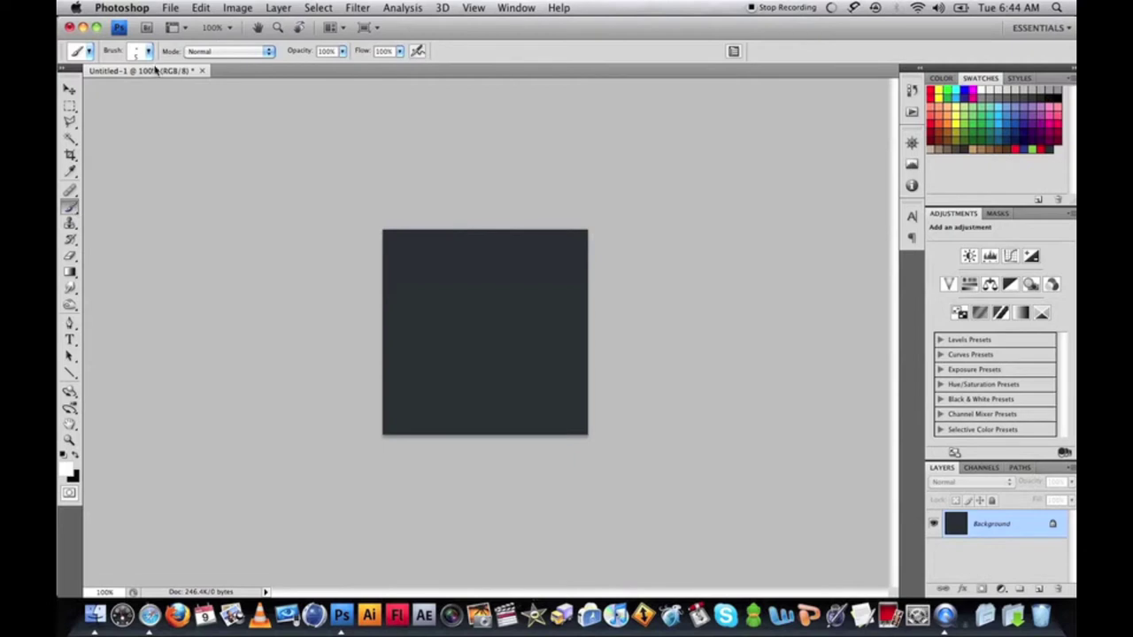
Step: Pick wing brush 249, adjust its size, and add a new empty Layer 1
{"action": "left_click", "coordinate": [147, 51]}
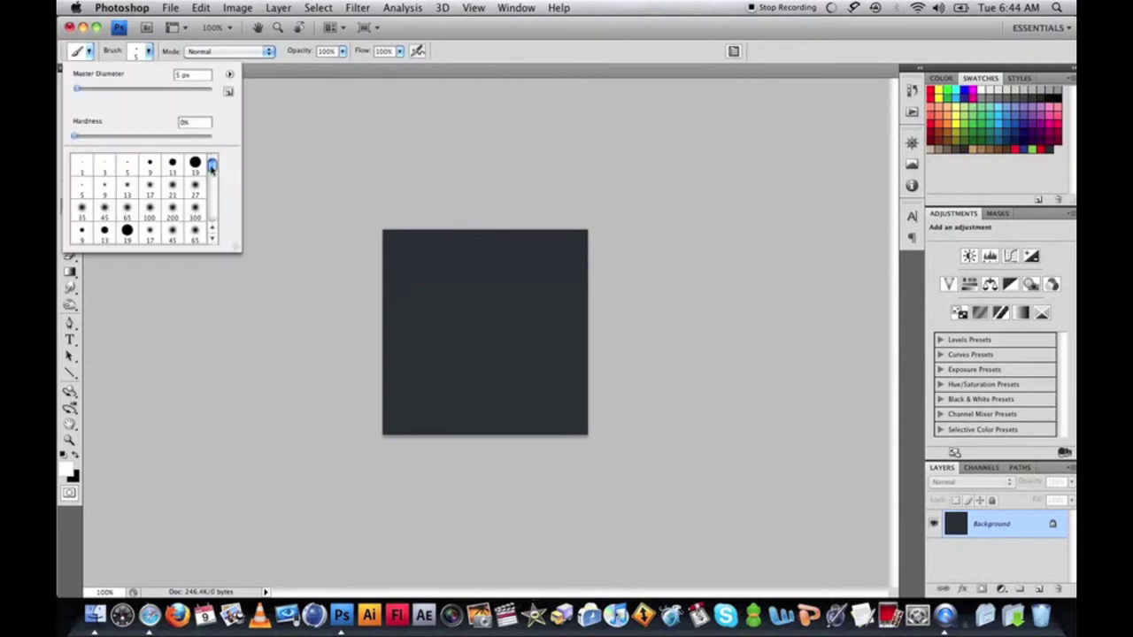
{"action": "left_click_drag", "start_coordinate": [211, 168], "coordinate": [213, 216]}
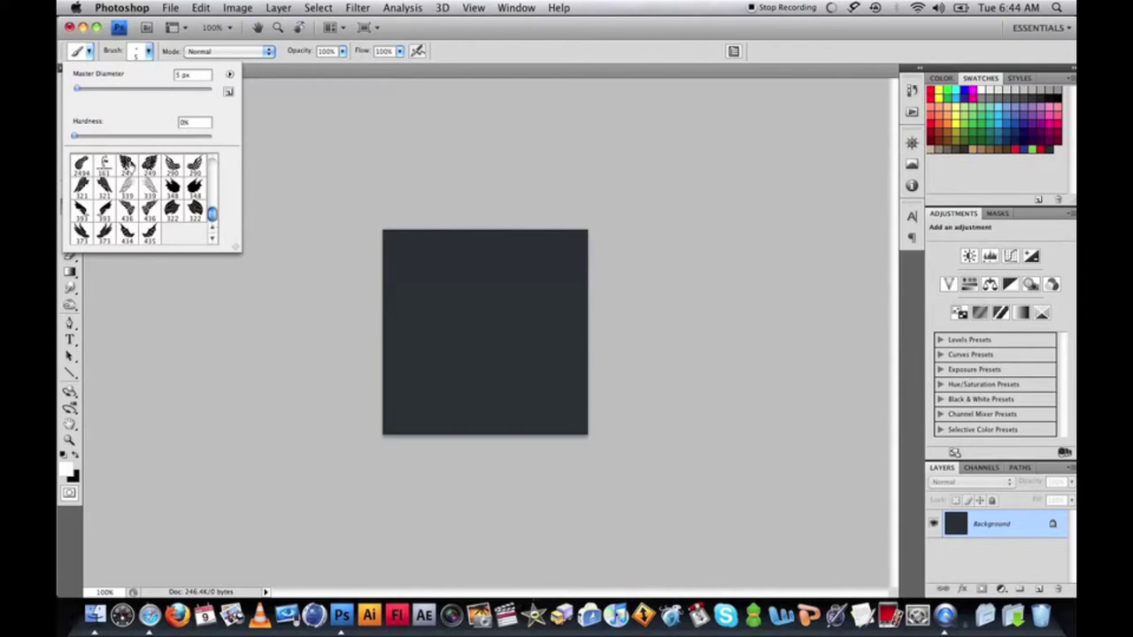
{"action": "left_click", "coordinate": [127, 165]}
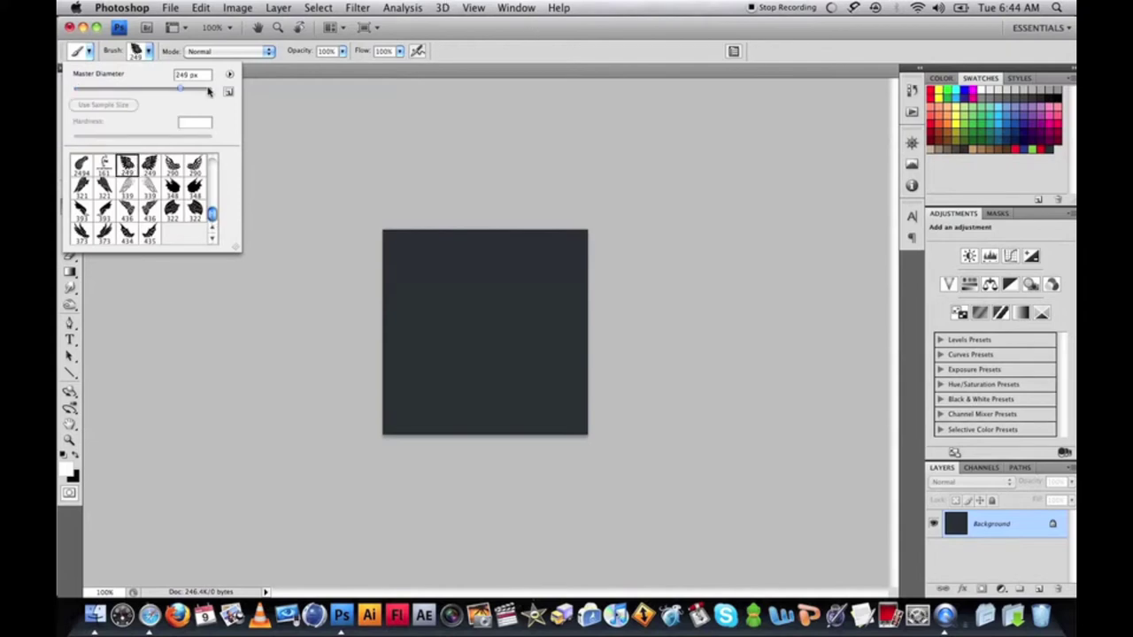
{"action": "left_click", "coordinate": [433, 33]}
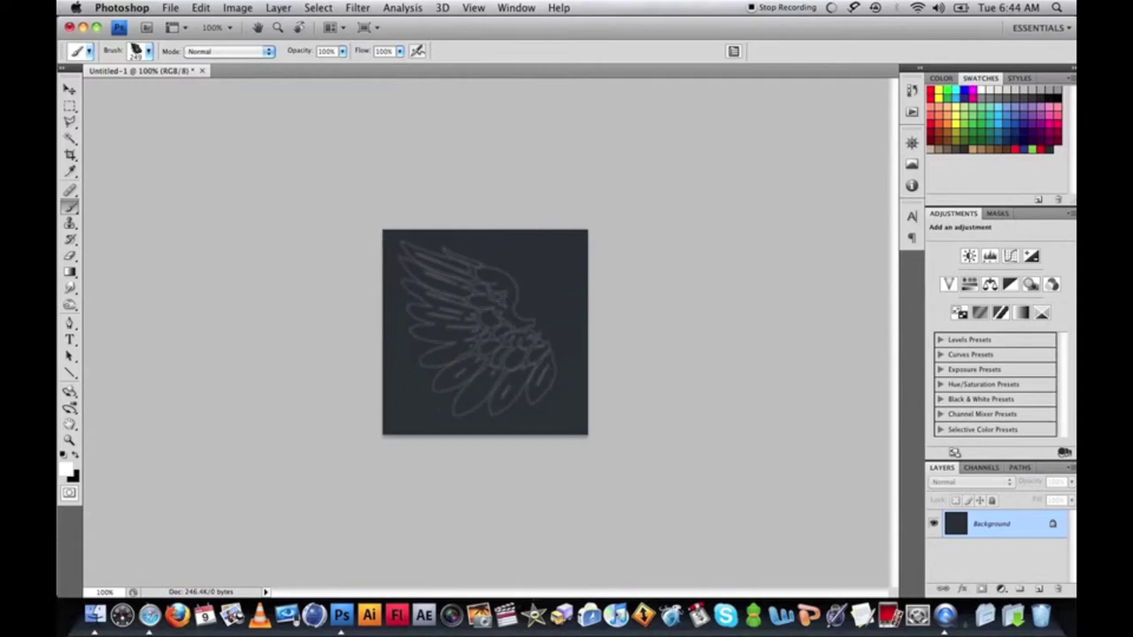
{"action": "key", "text": "bracketleft"}
{"action": "key", "text": "bracketleft"}
{"action": "key", "text": "bracketleft"}
{"action": "key", "text": "bracketleft"}
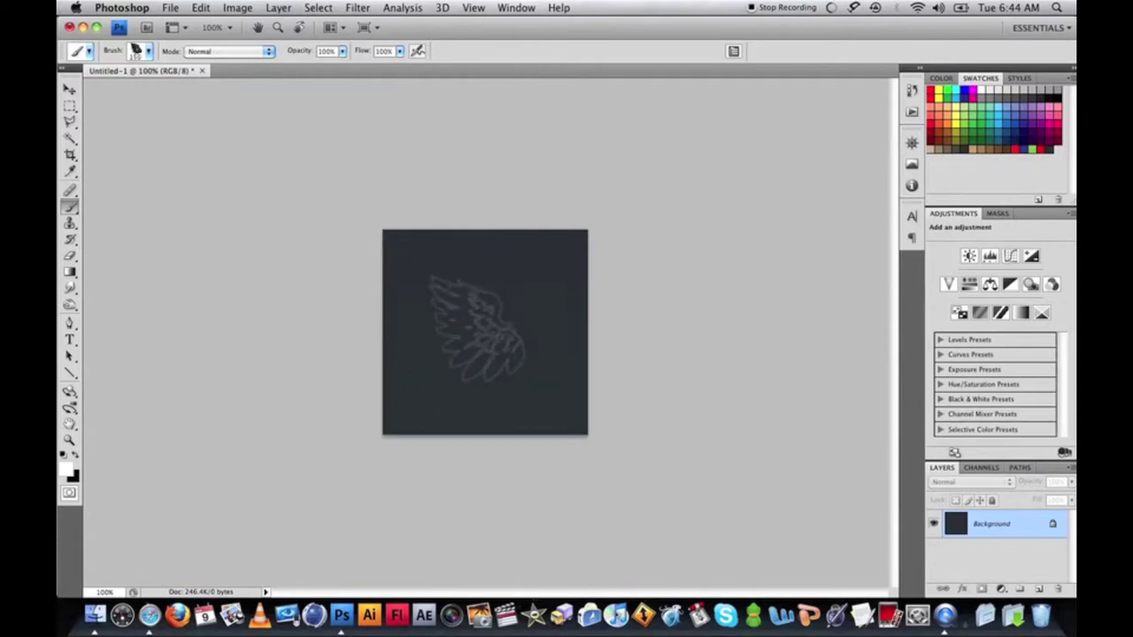
{"action": "key", "text": "bracketright"}
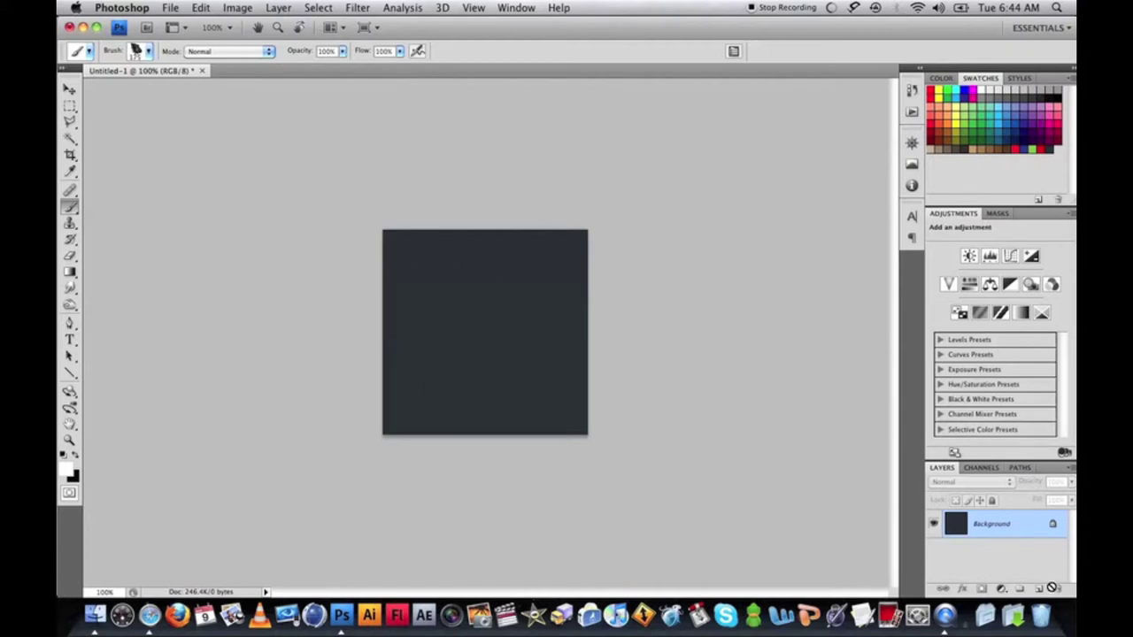
{"action": "left_click", "coordinate": [1037, 590]}
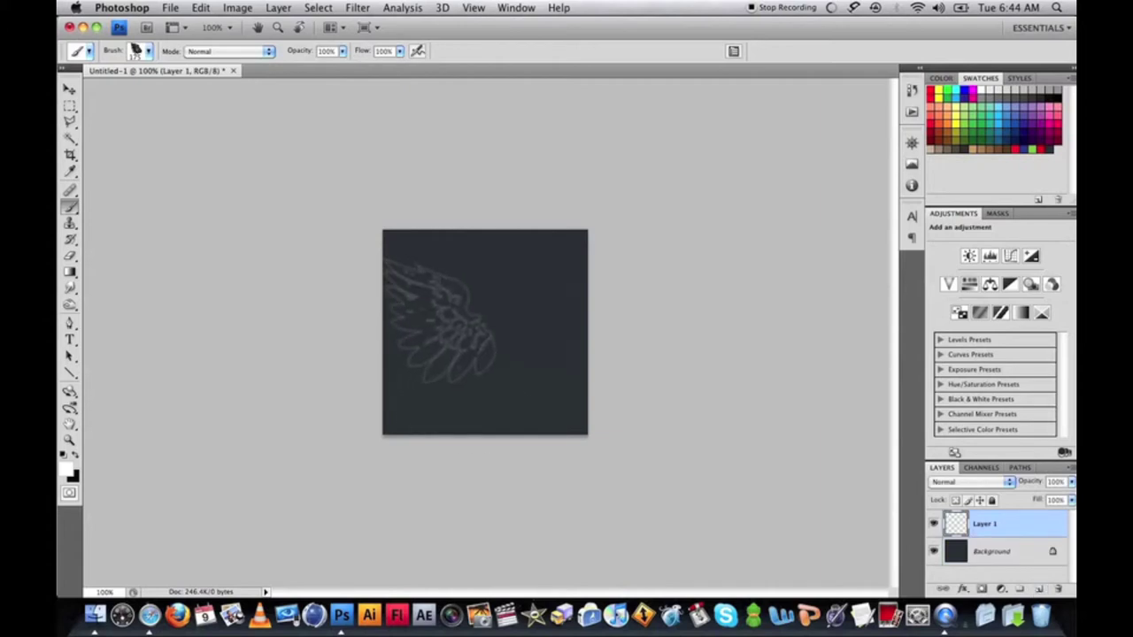
Step: Stamp a white wing on the left of the canvas and scale it down
{"action": "left_click", "coordinate": [442, 324]}
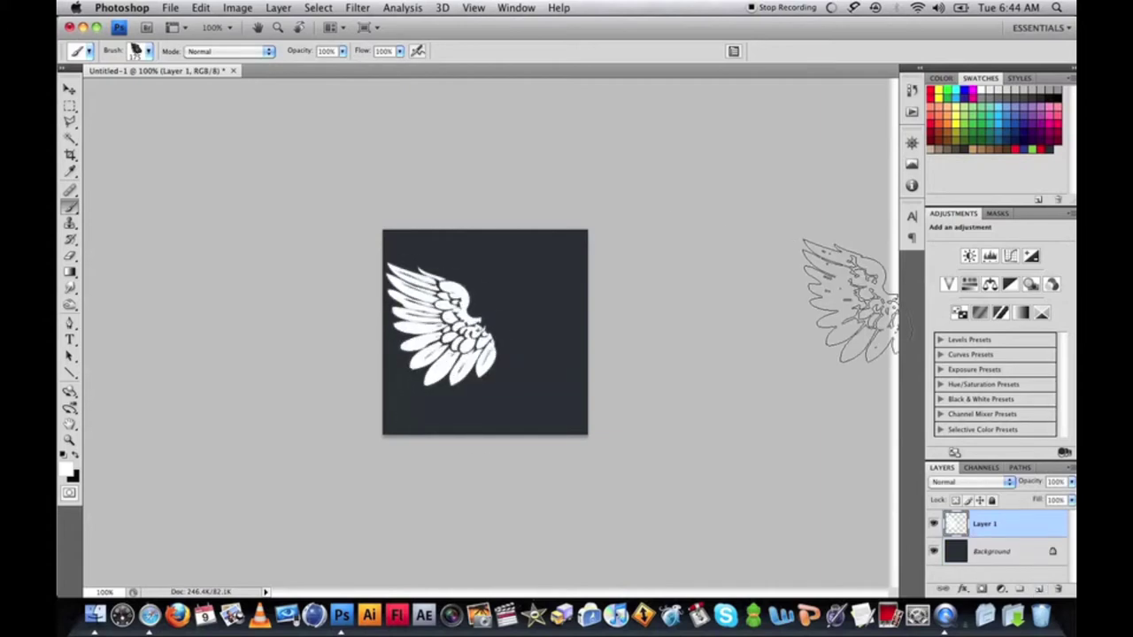
{"action": "key", "text": "super+t"}
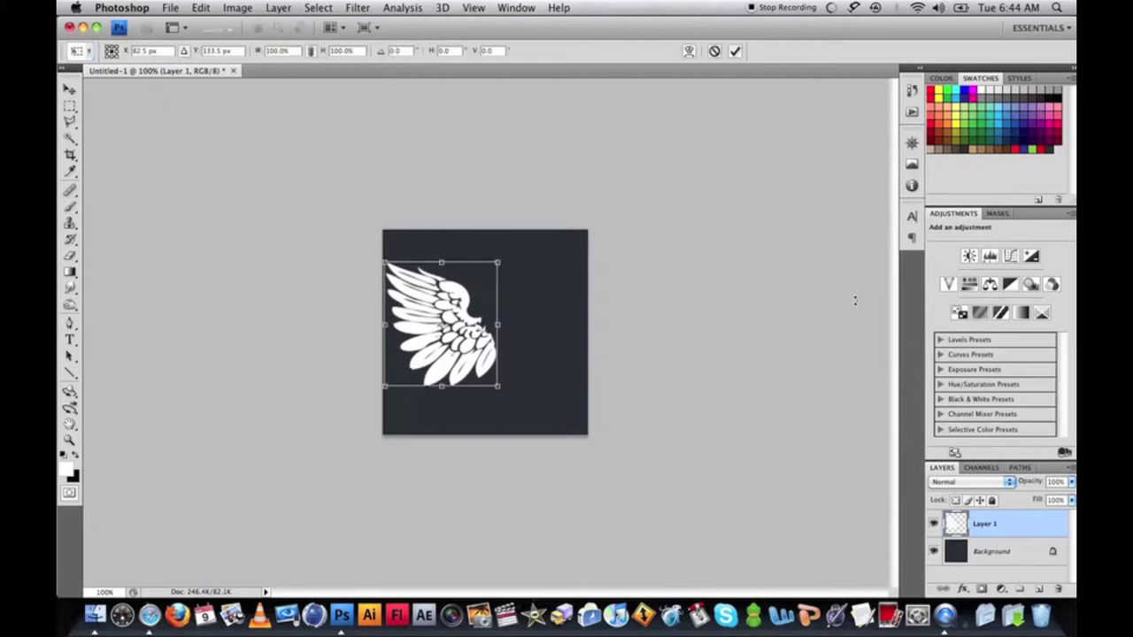
{"action": "left_click_drag", "start_coordinate": [501, 390], "coordinate": [485, 372]}
{"action": "key", "text": "Return"}
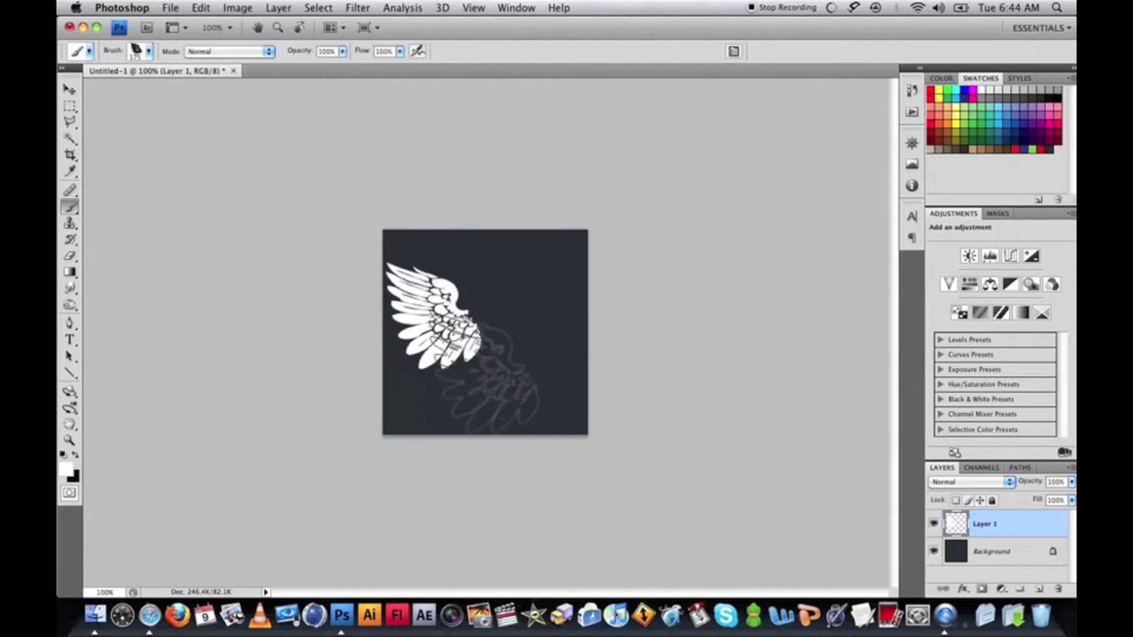
Step: Duplicate the wing, flip it horizontally, place it on the right, and merge down
{"action": "left_click_drag", "start_coordinate": [1020, 529], "coordinate": [1021, 589]}
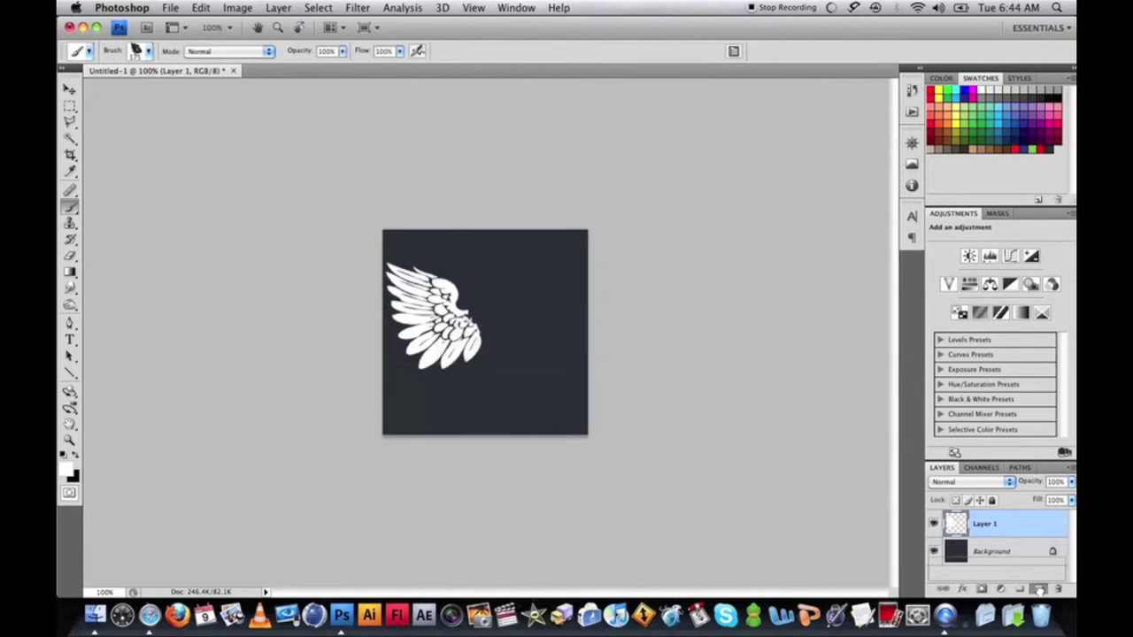
{"action": "left_click", "coordinate": [237, 7]}
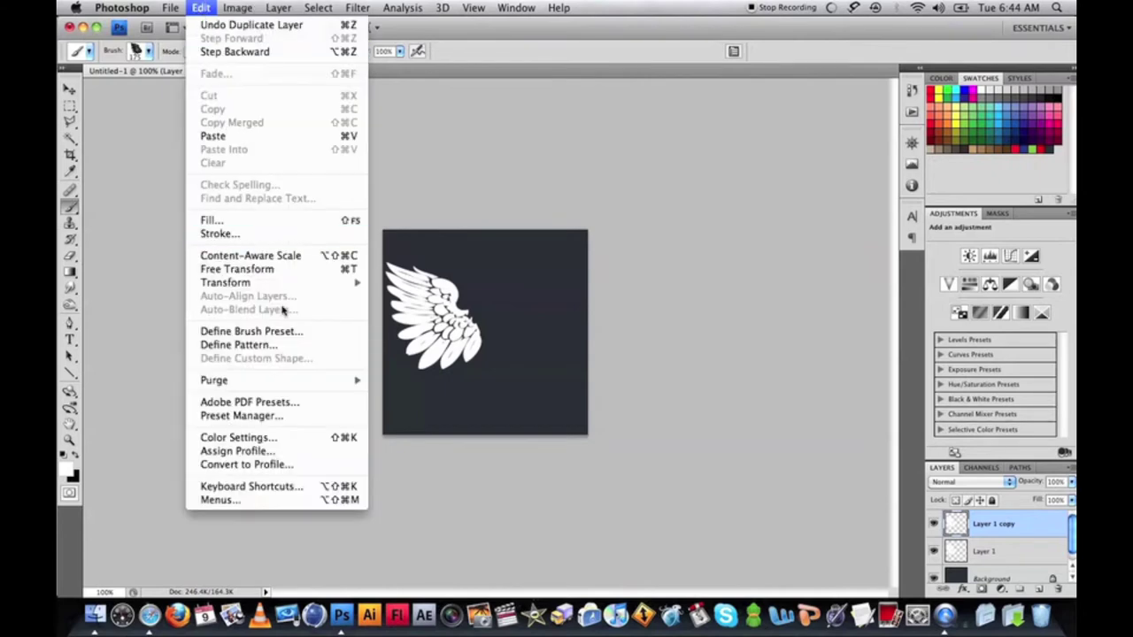
{"action": "mouse_move", "coordinate": [310, 284]}
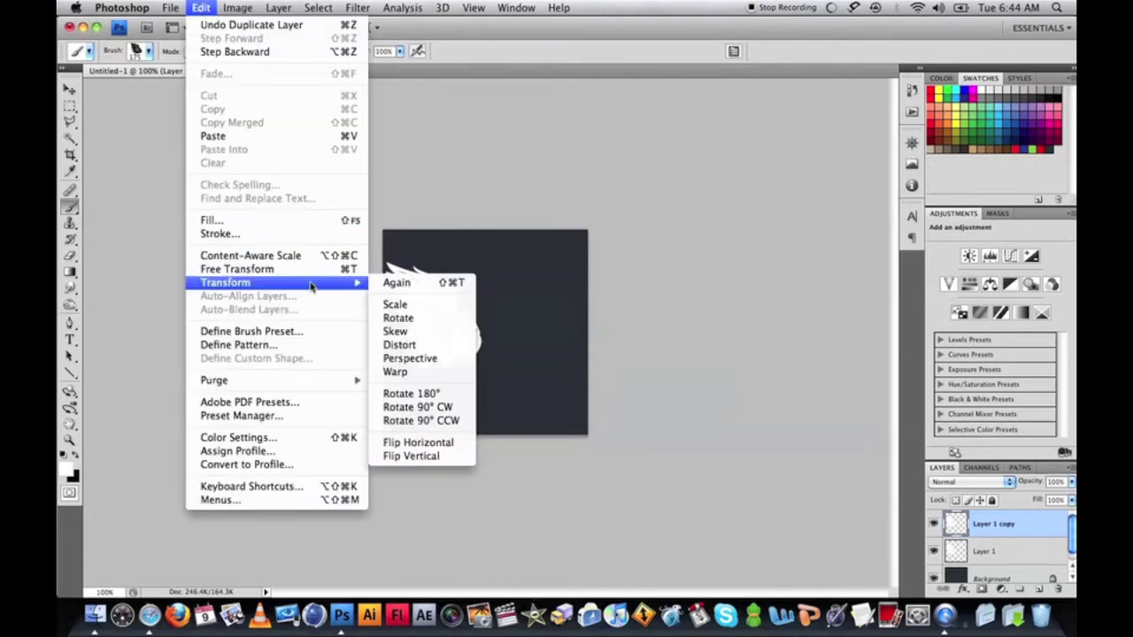
{"action": "left_click", "coordinate": [408, 441]}
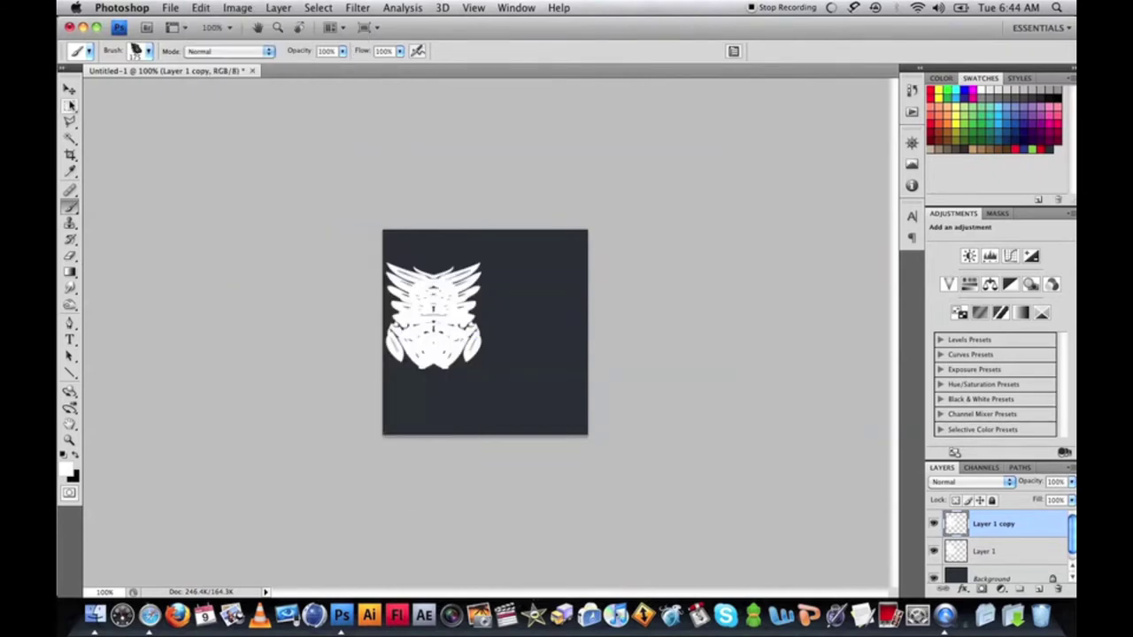
{"action": "key", "text": "v"}
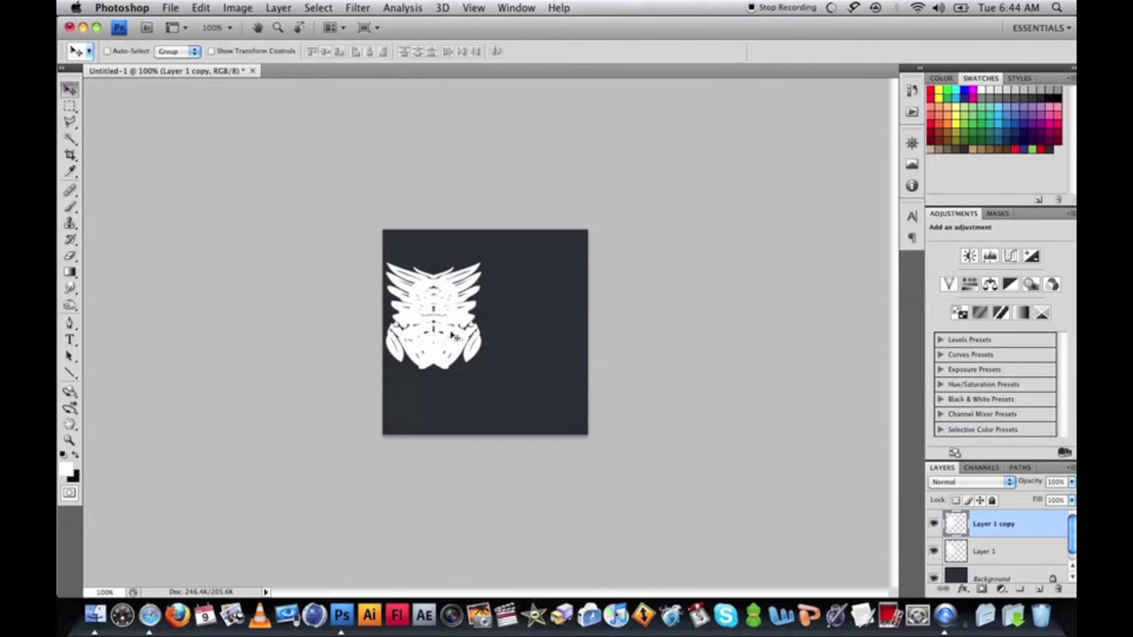
{"action": "left_click_drag", "start_coordinate": [454, 337], "coordinate": [549, 337]}
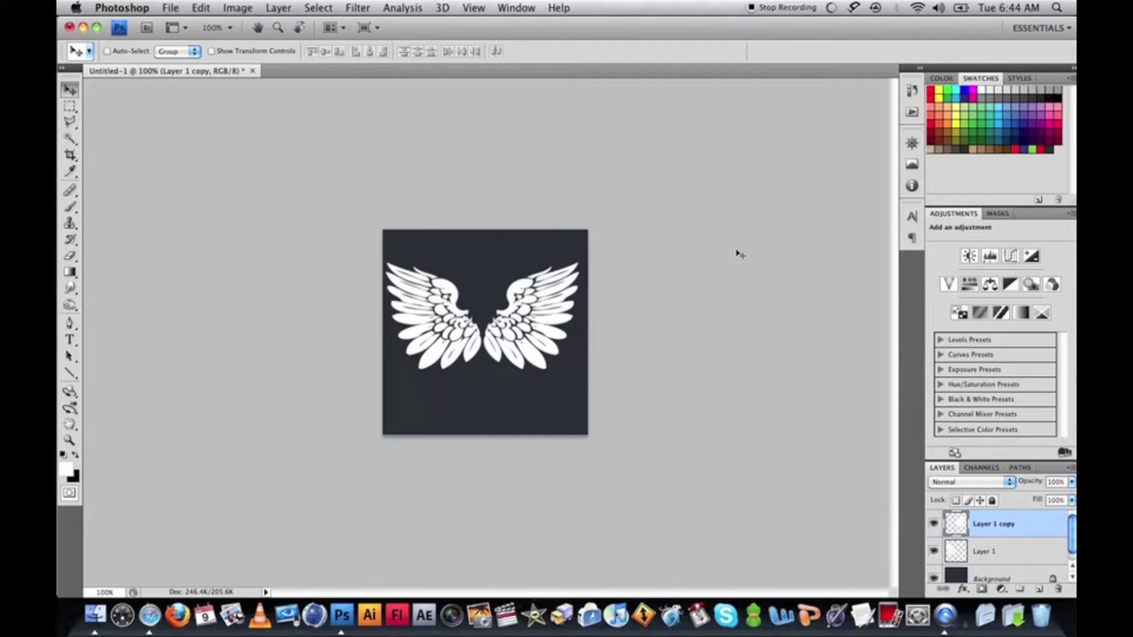
{"action": "key", "text": "super+e"}
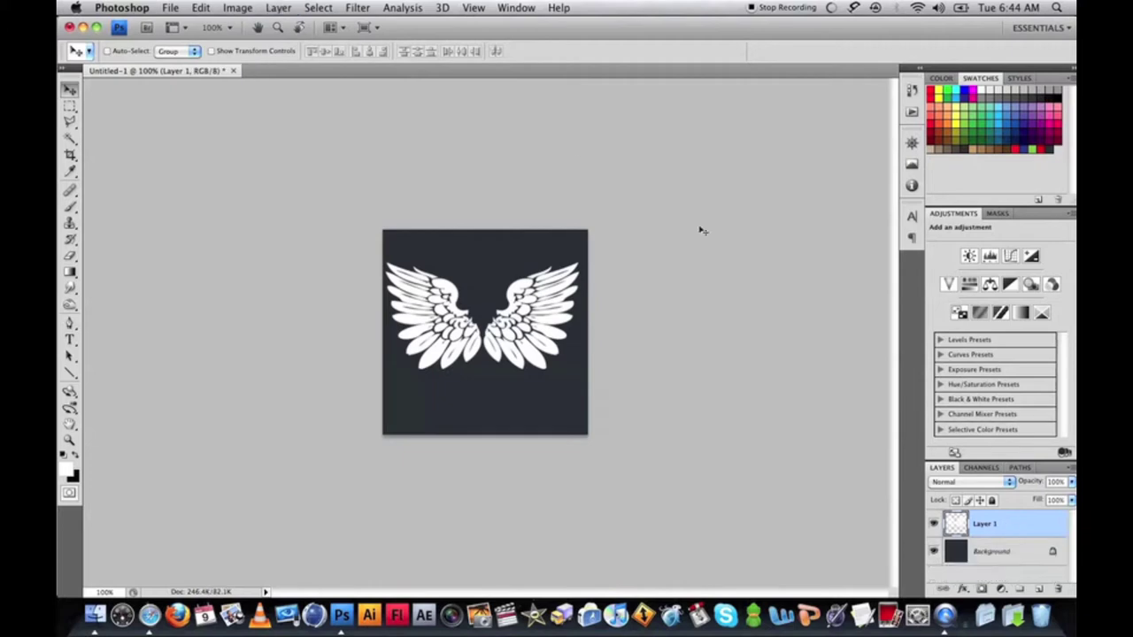
Step: Center the wings on the canvas, load them as a selection, and add Layer 2
{"action": "key", "text": "super+a"}
{"action": "left_click", "coordinate": [369, 51]}
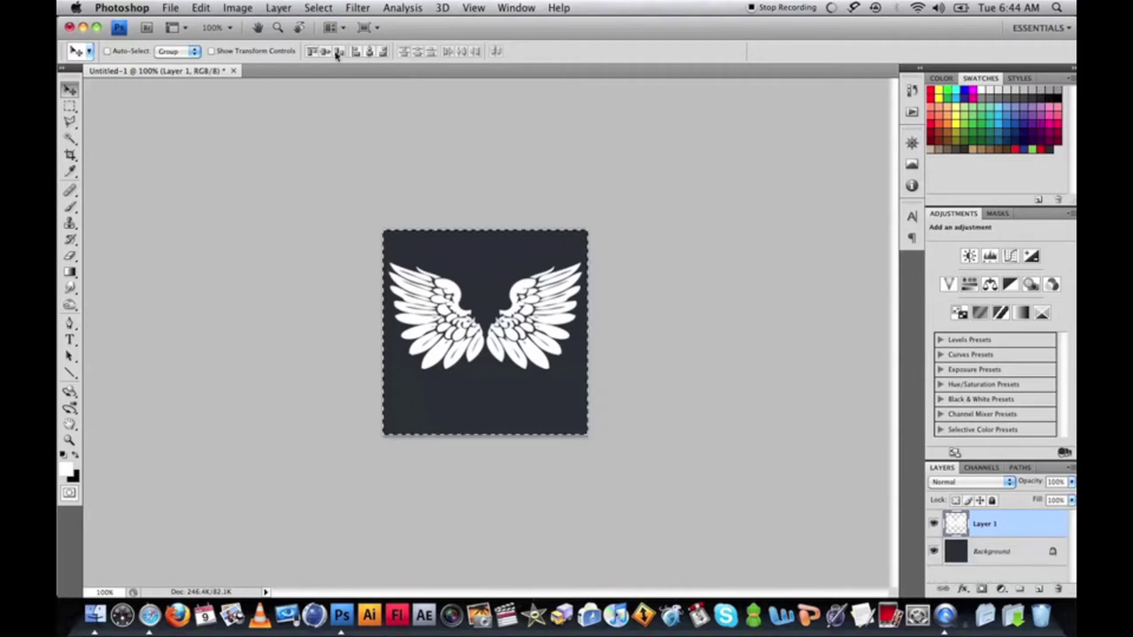
{"action": "left_click", "coordinate": [325, 53]}
{"action": "key", "text": "super+d"}
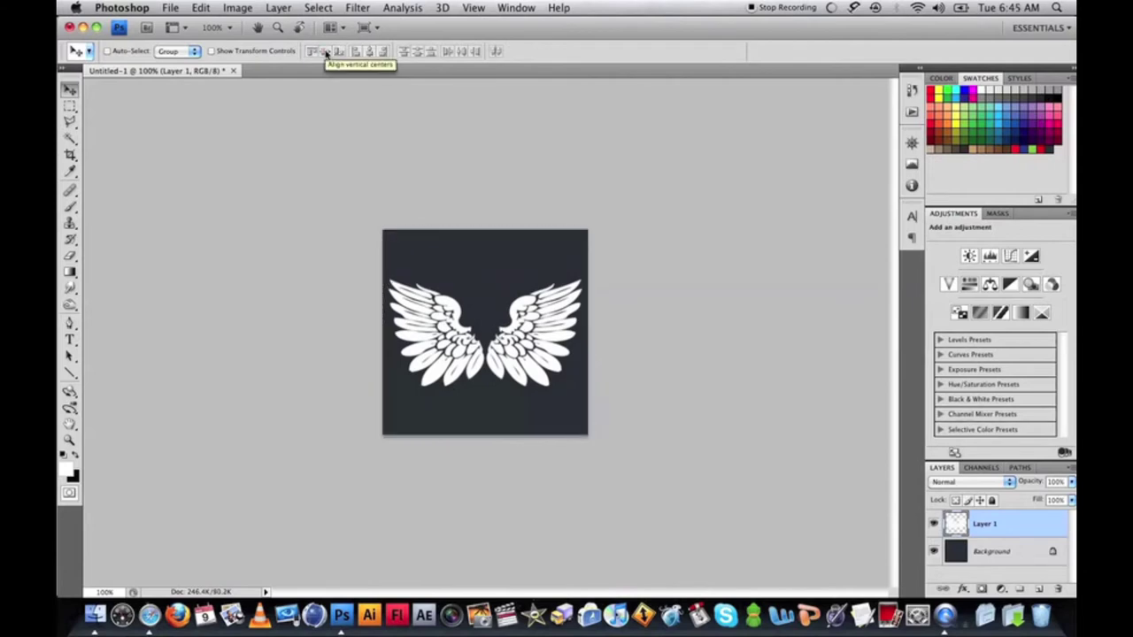
{"action": "left_click", "coordinate": [955, 523], "text": "super"}
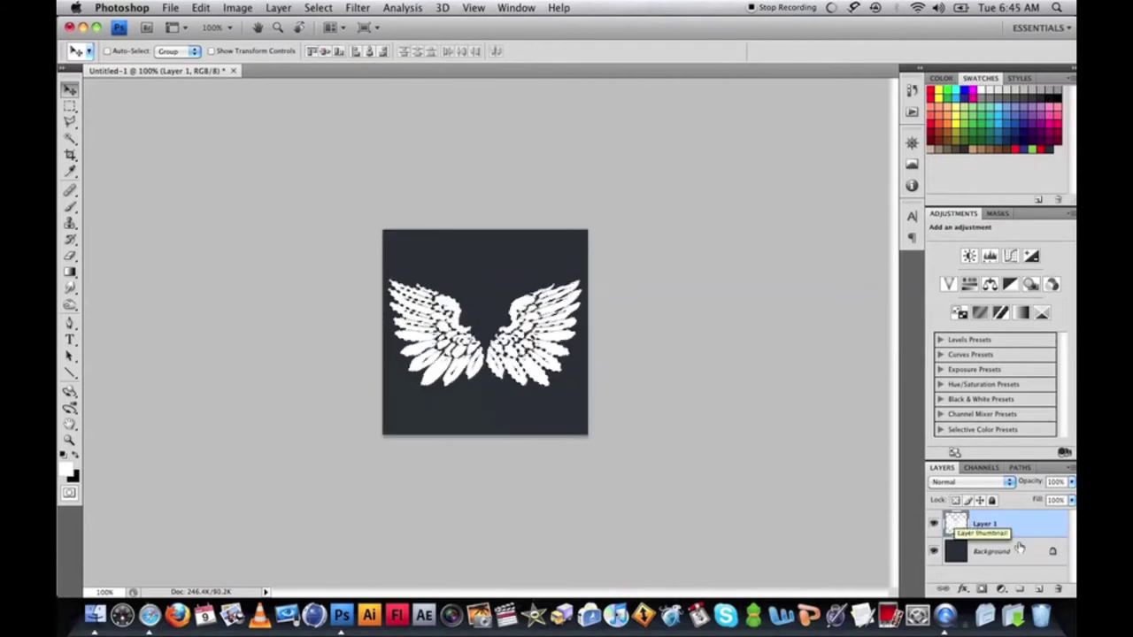
{"action": "left_click", "coordinate": [1041, 590]}
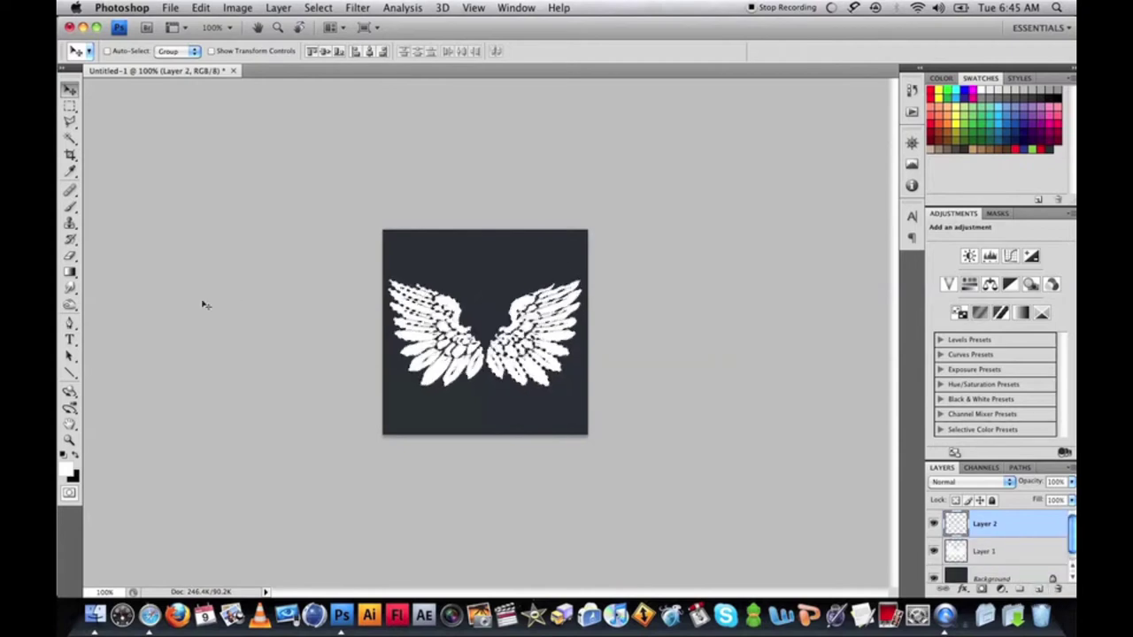
Step: Choose the radial Gradient tool and try a fill on the wings, then undo it
{"action": "left_click", "coordinate": [70, 272]}
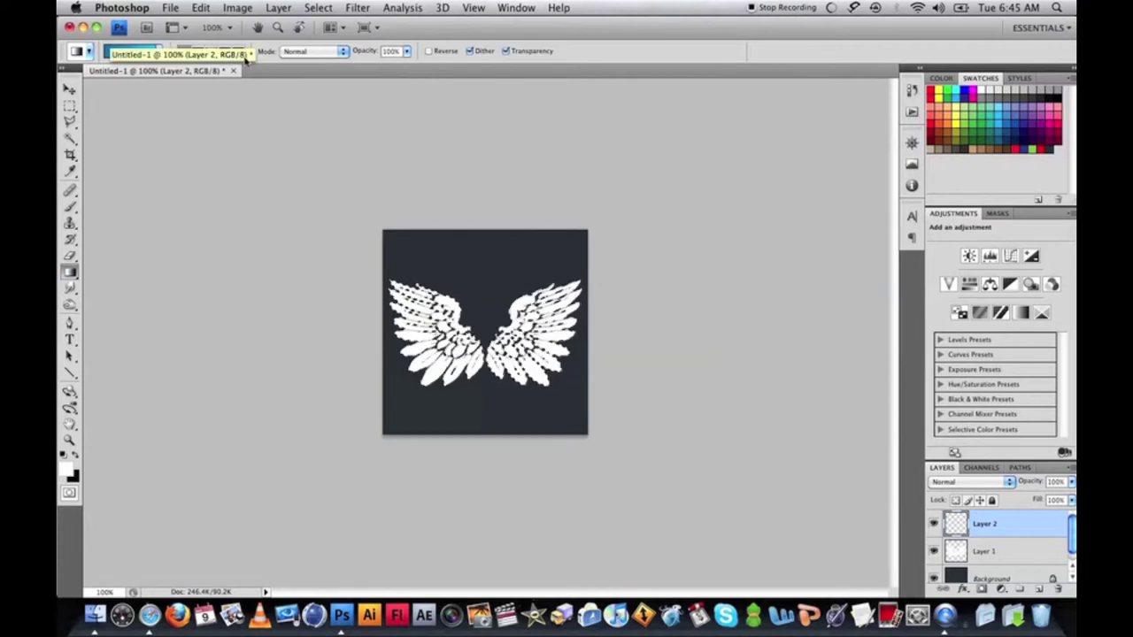
{"action": "left_click", "coordinate": [199, 51]}
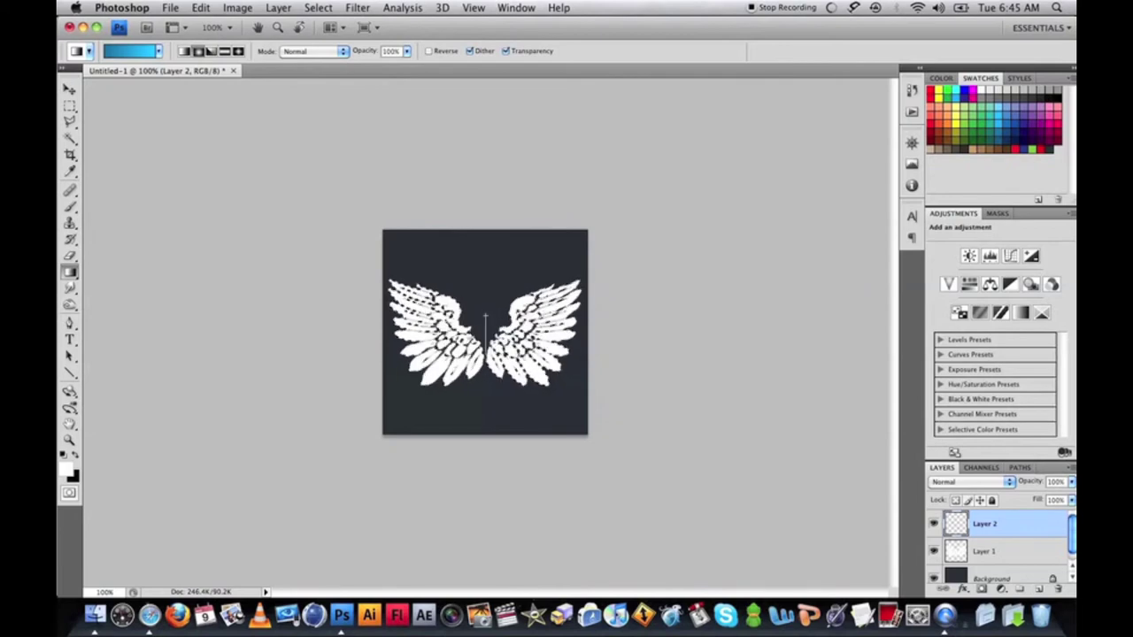
{"action": "left_click_drag", "start_coordinate": [482, 376], "coordinate": [484, 376]}
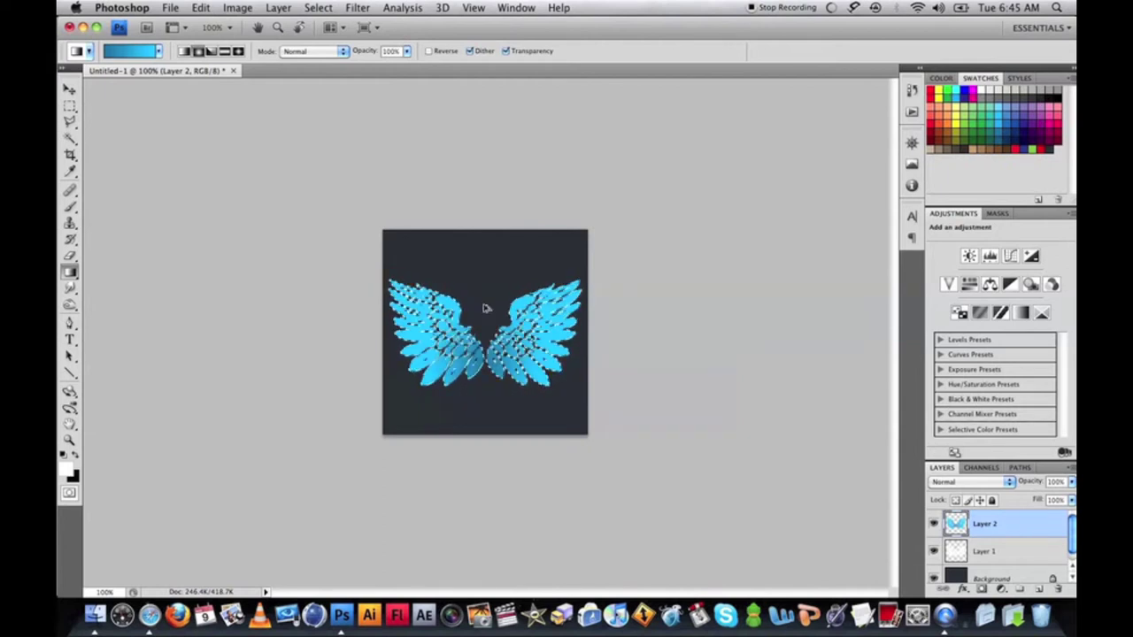
{"action": "key", "text": "super+z"}
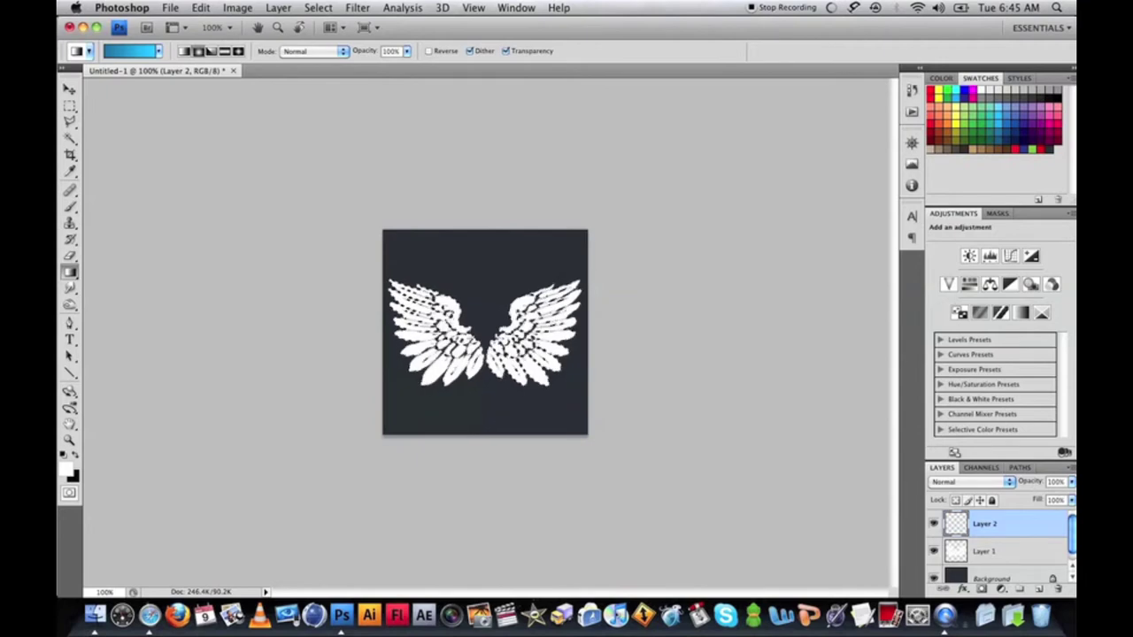
Step: Change the gradient's left stop to dark teal #00435c in the Gradient Editor
{"action": "left_click", "coordinate": [159, 52]}
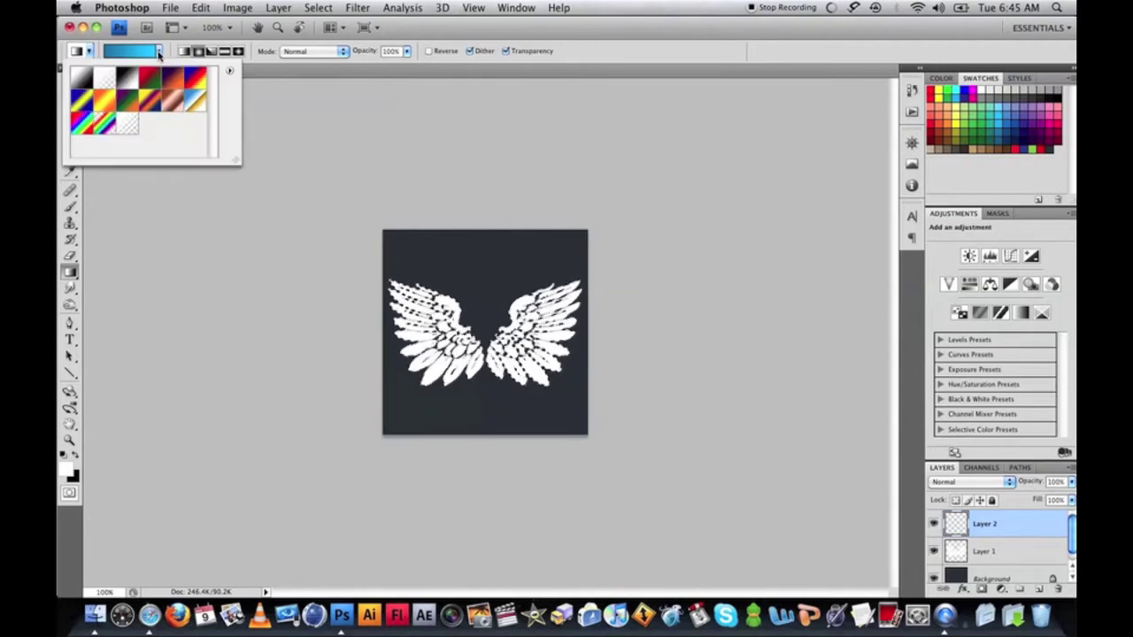
{"action": "left_click", "coordinate": [158, 53]}
{"action": "left_click", "coordinate": [142, 55]}
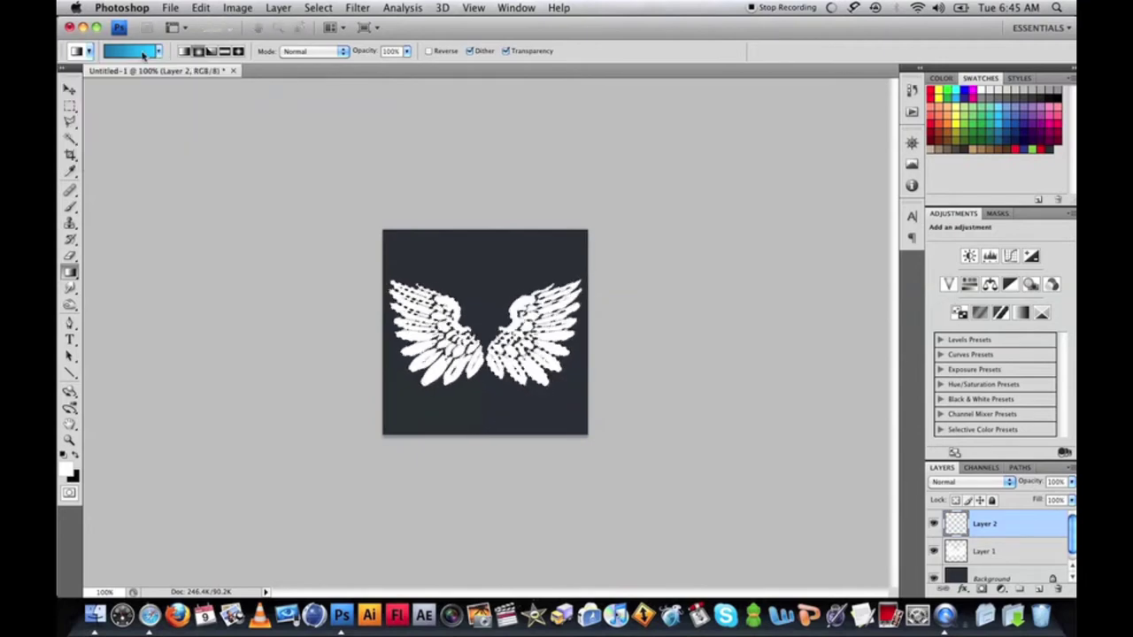
{"action": "double_click", "coordinate": [421, 344]}
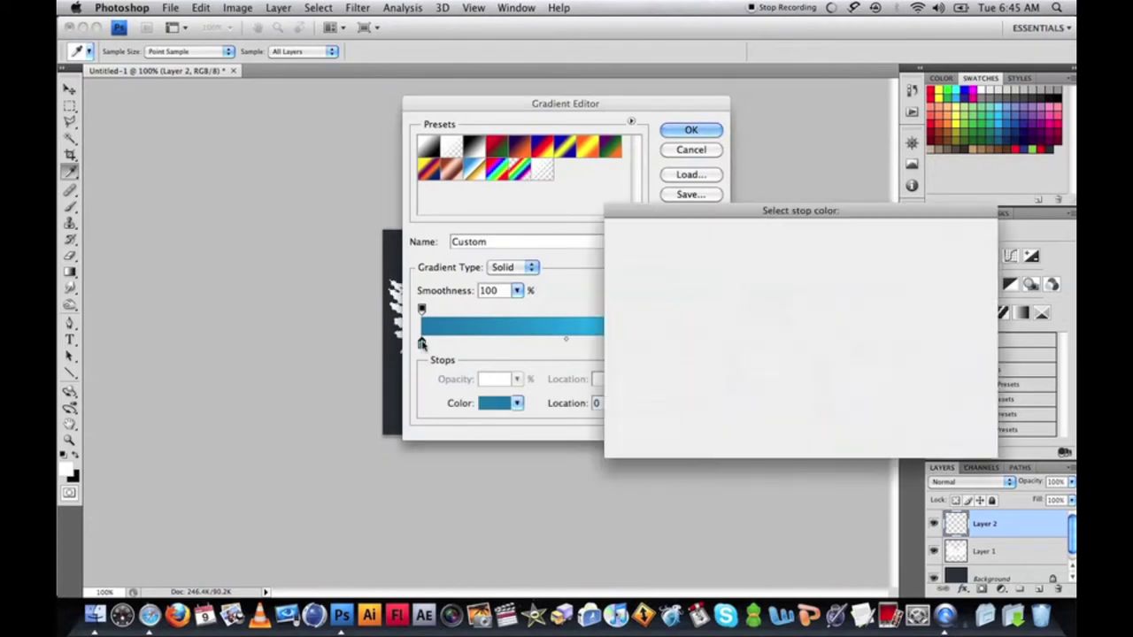
{"action": "left_click_drag", "start_coordinate": [798, 371], "coordinate": [791, 357]}
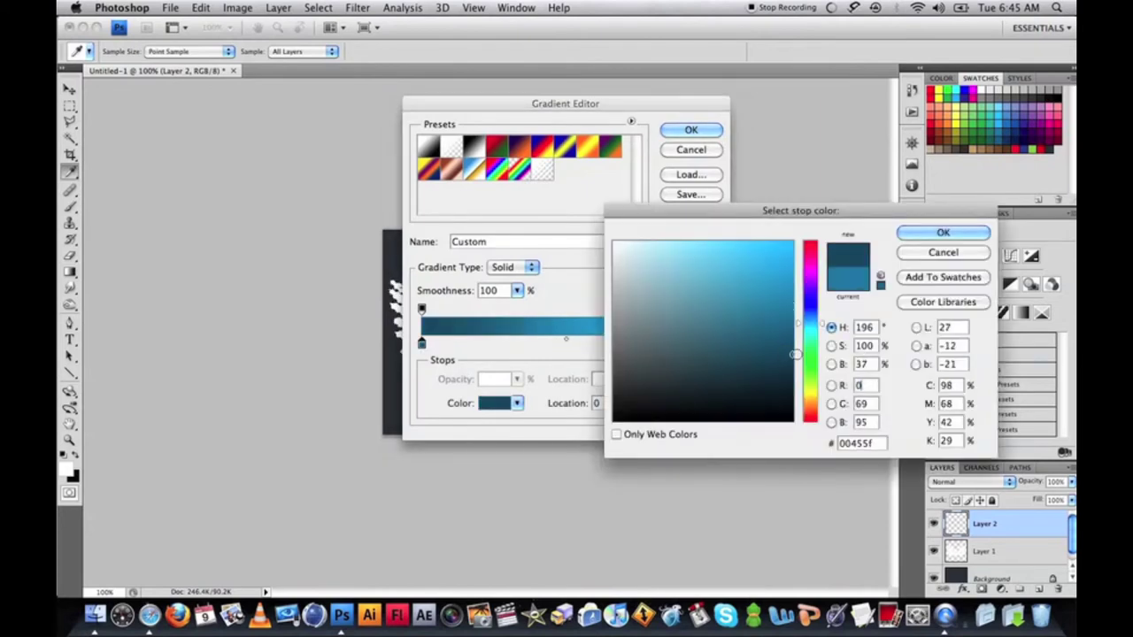
{"action": "left_click", "coordinate": [947, 253]}
{"action": "left_click", "coordinate": [695, 131]}
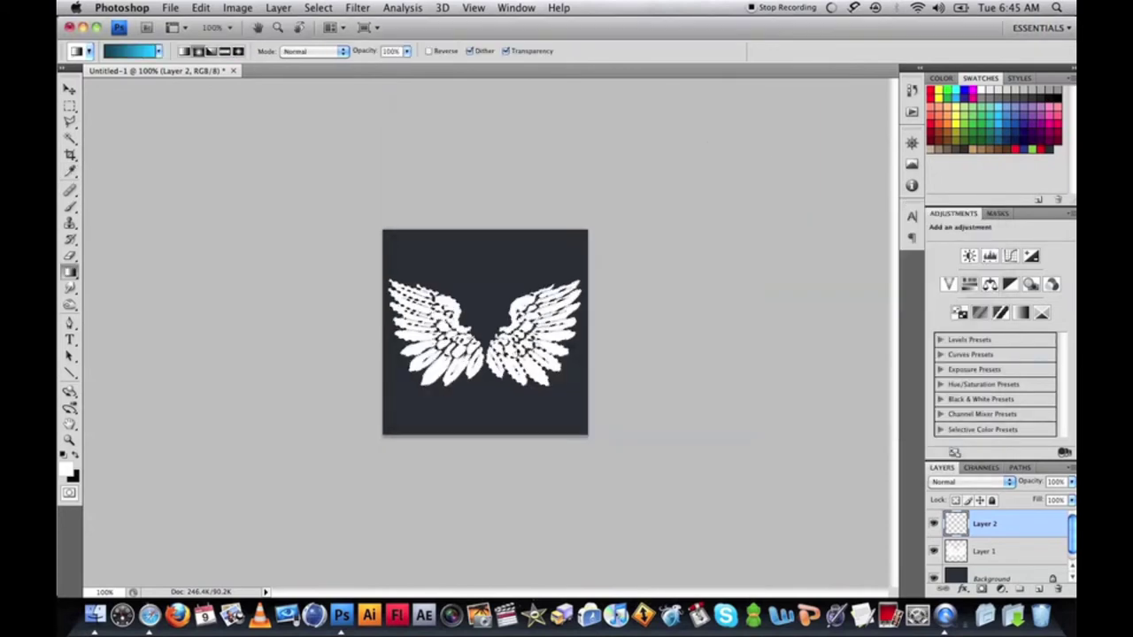
Step: Fill the wing selection with the cyan radial gradient and deselect
{"action": "left_click_drag", "start_coordinate": [483, 283], "coordinate": [483, 390]}
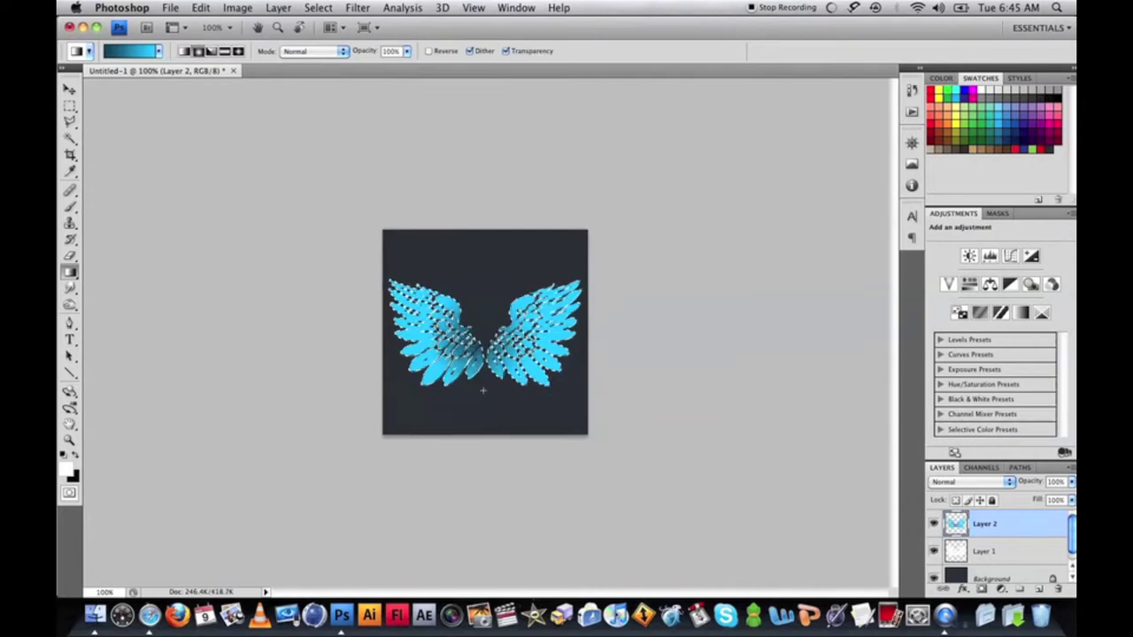
{"action": "key", "text": "x"}
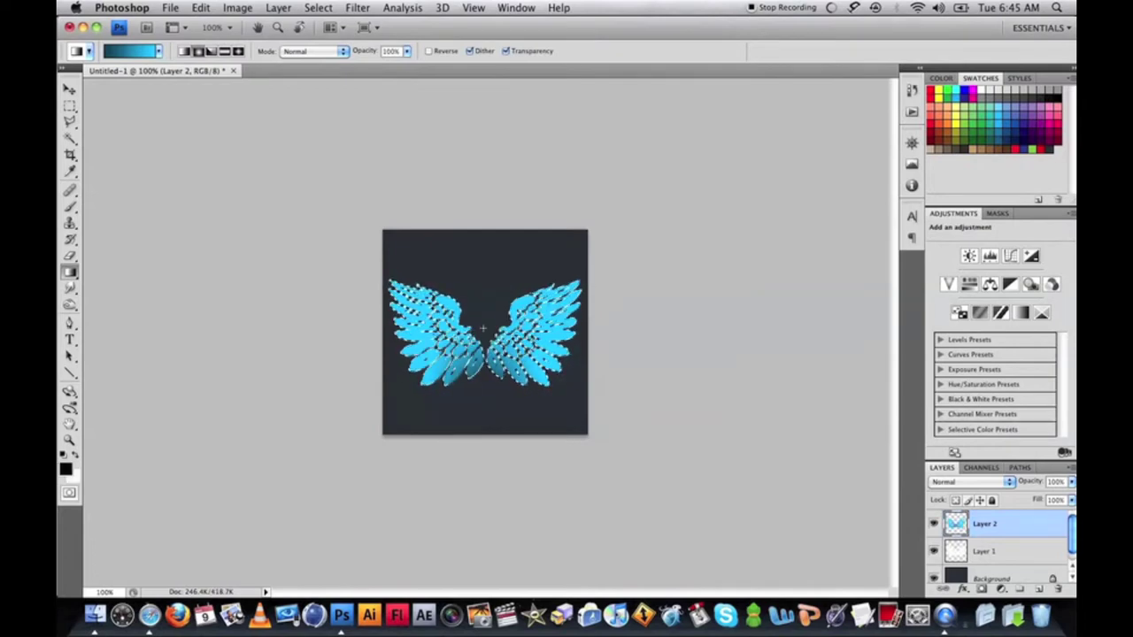
{"action": "mouse_move", "coordinate": [482, 329]}
{"action": "left_mouse_down"}
{"action": "mouse_move", "coordinate": [483, 389]}
{"action": "mouse_move", "coordinate": [478, 290]}
{"action": "left_mouse_up"}
{"action": "key", "text": "super+d"}
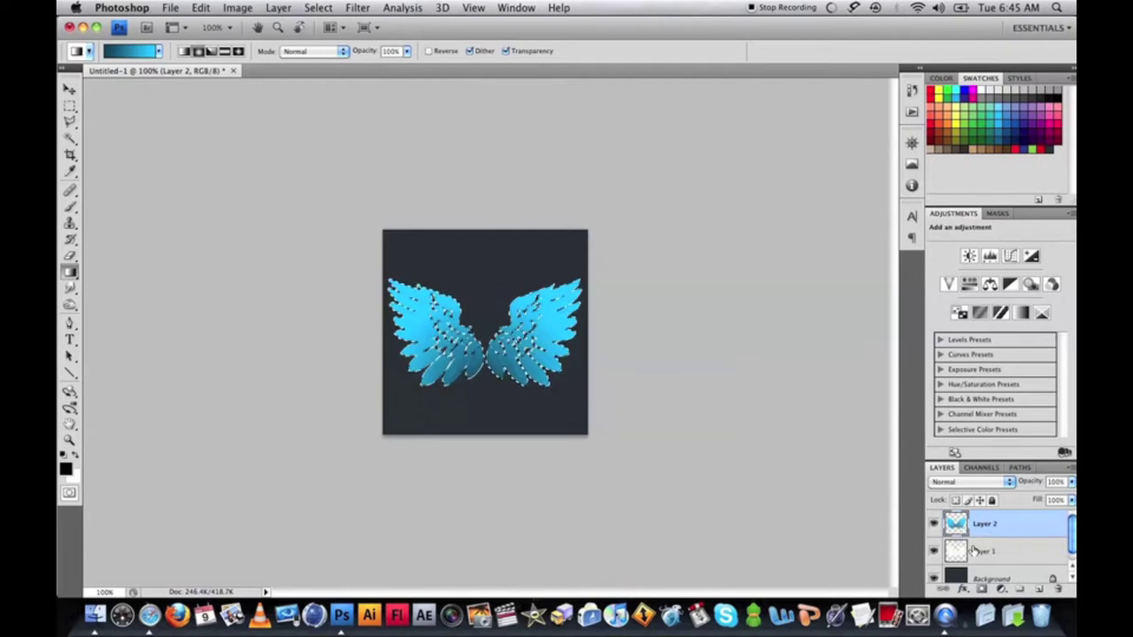
{"action": "left_click", "coordinate": [991, 551]}
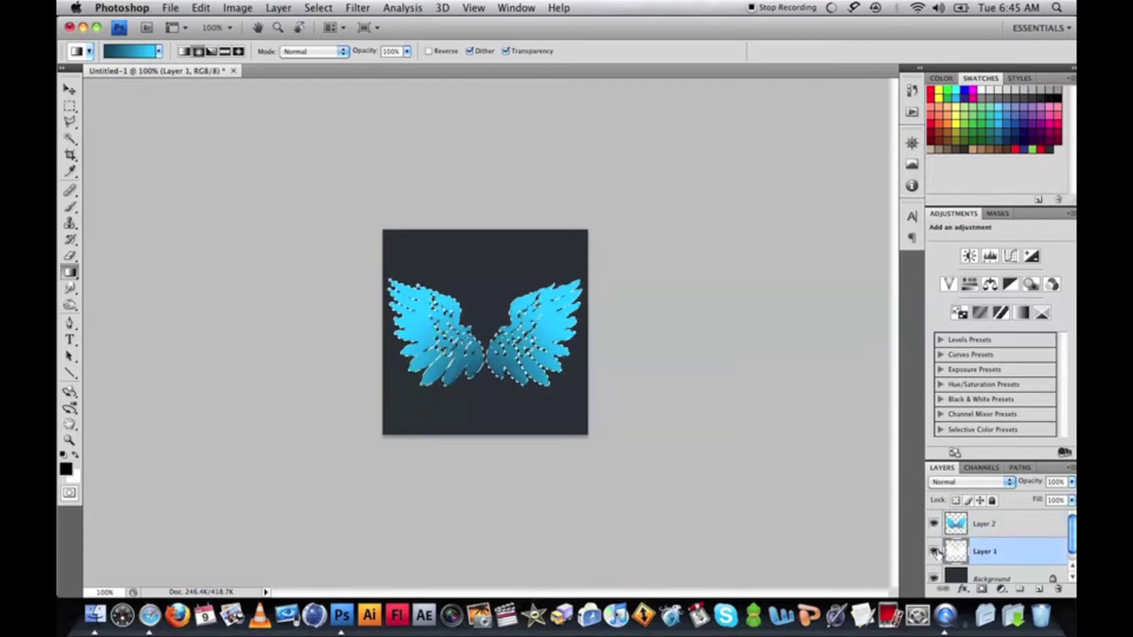
Step: Fill a 2-pixel expanded wing selection with black on Layer 3, then duplicate it
{"action": "left_click", "coordinate": [934, 550]}
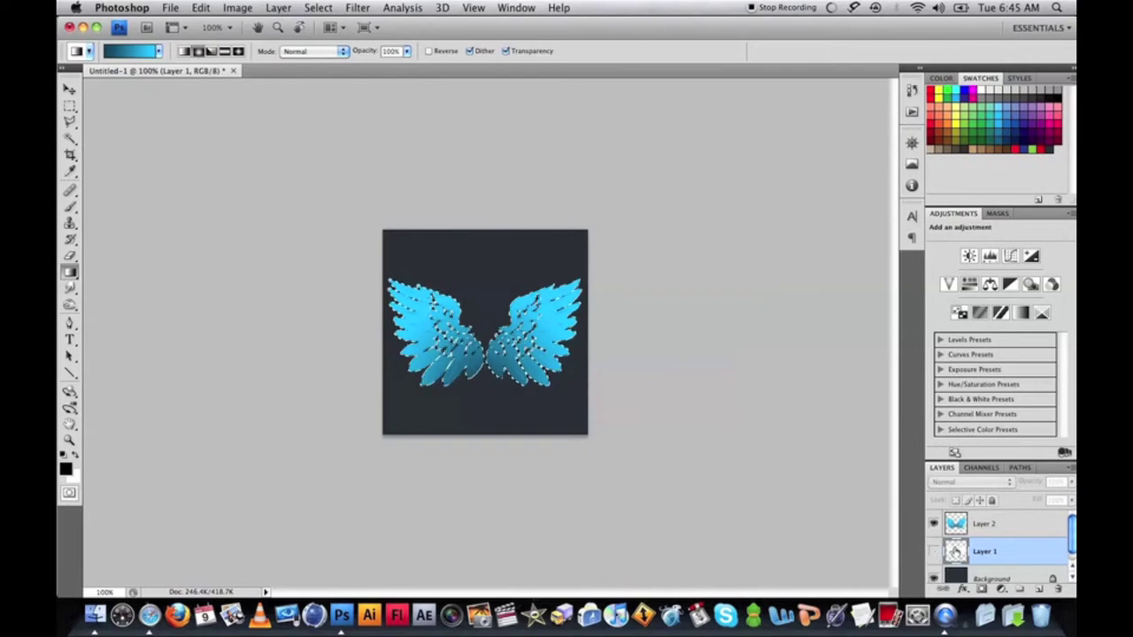
{"action": "left_click", "coordinate": [1039, 589]}
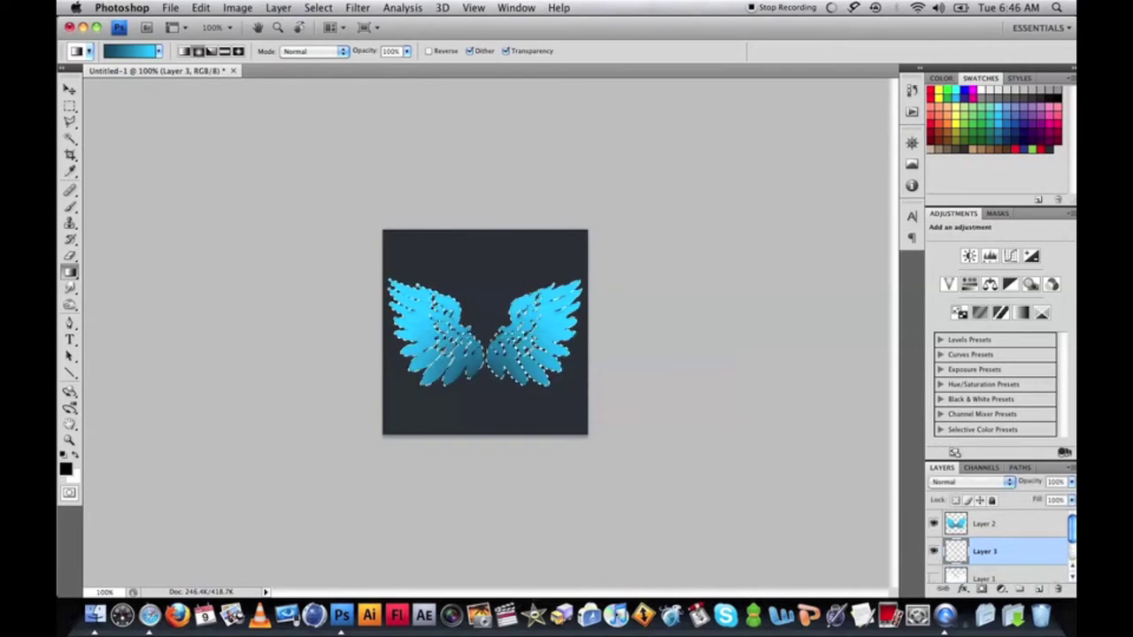
{"action": "left_click", "coordinate": [323, 7]}
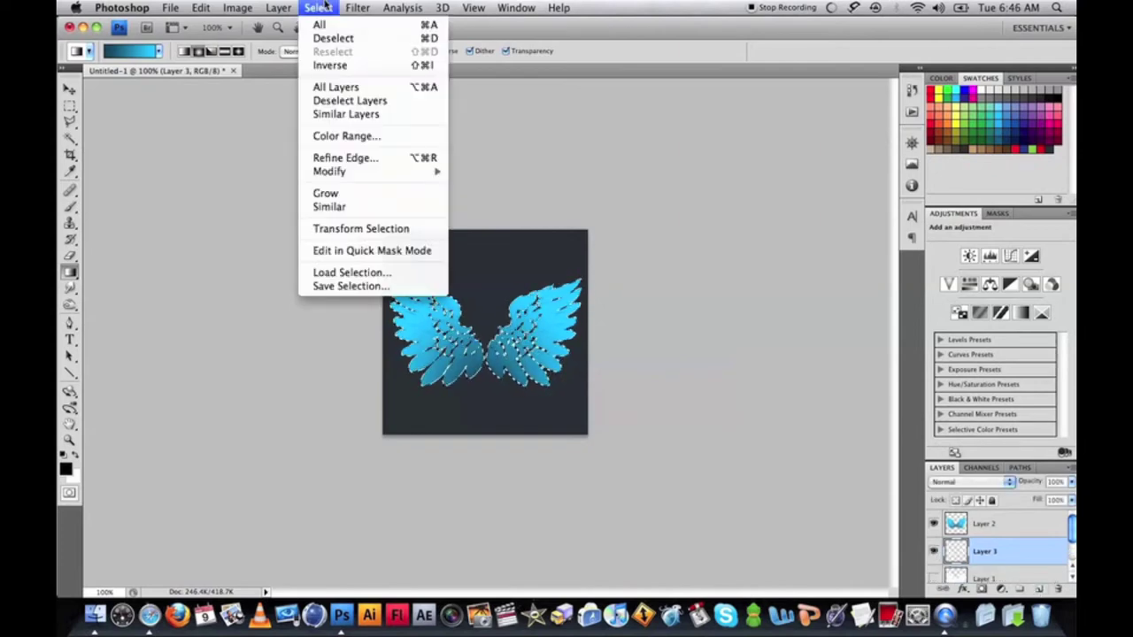
{"action": "mouse_move", "coordinate": [397, 173]}
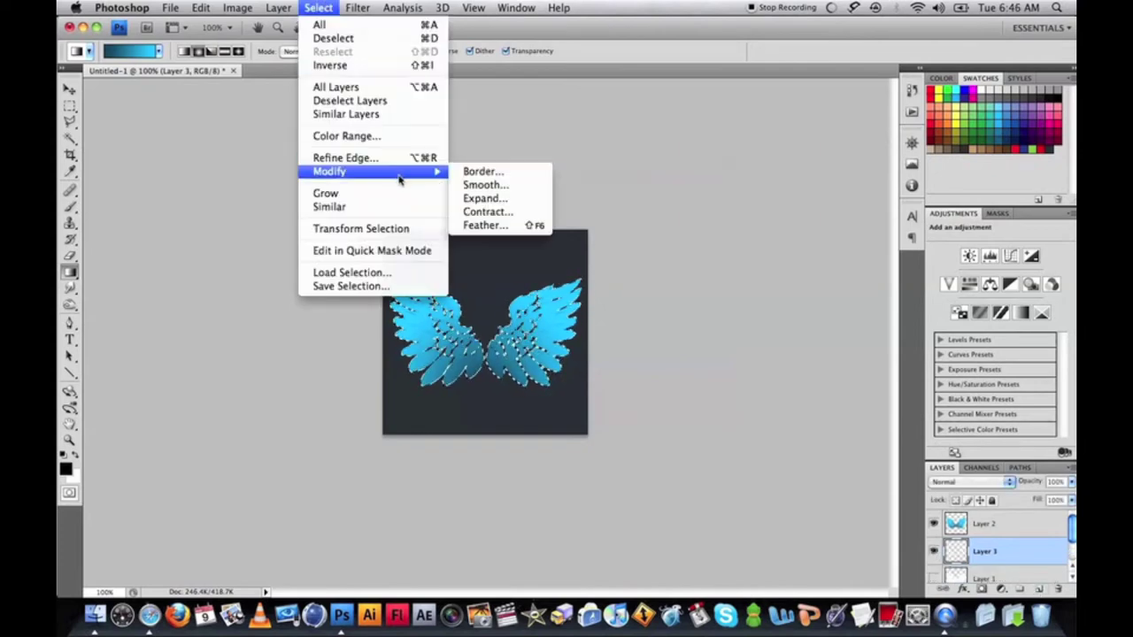
{"action": "left_click", "coordinate": [512, 202]}
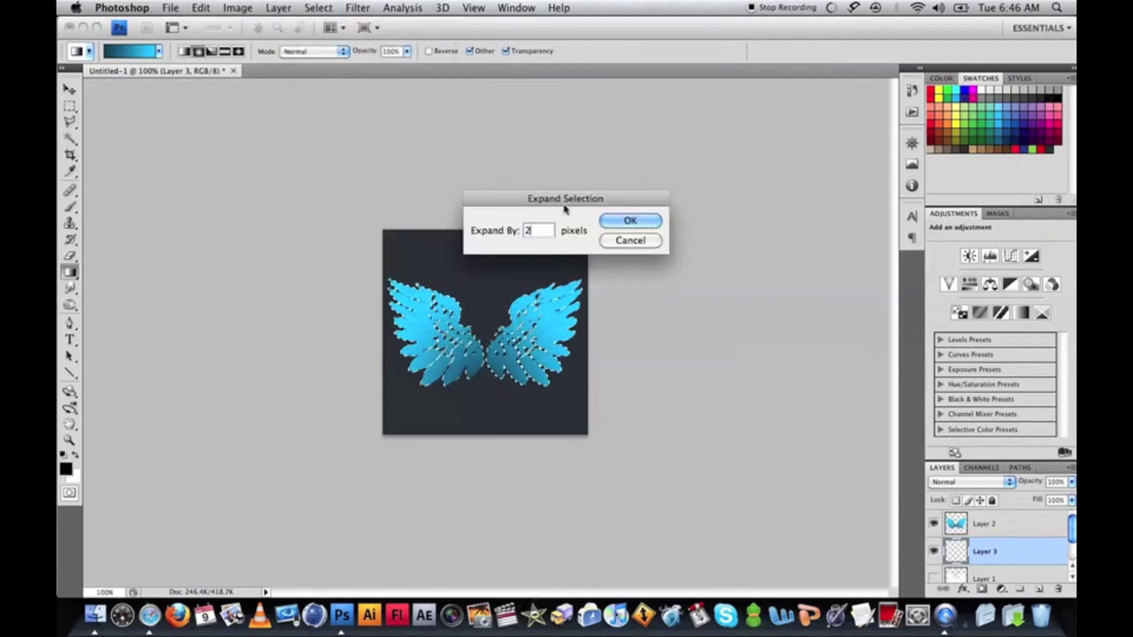
{"action": "left_click", "coordinate": [630, 222]}
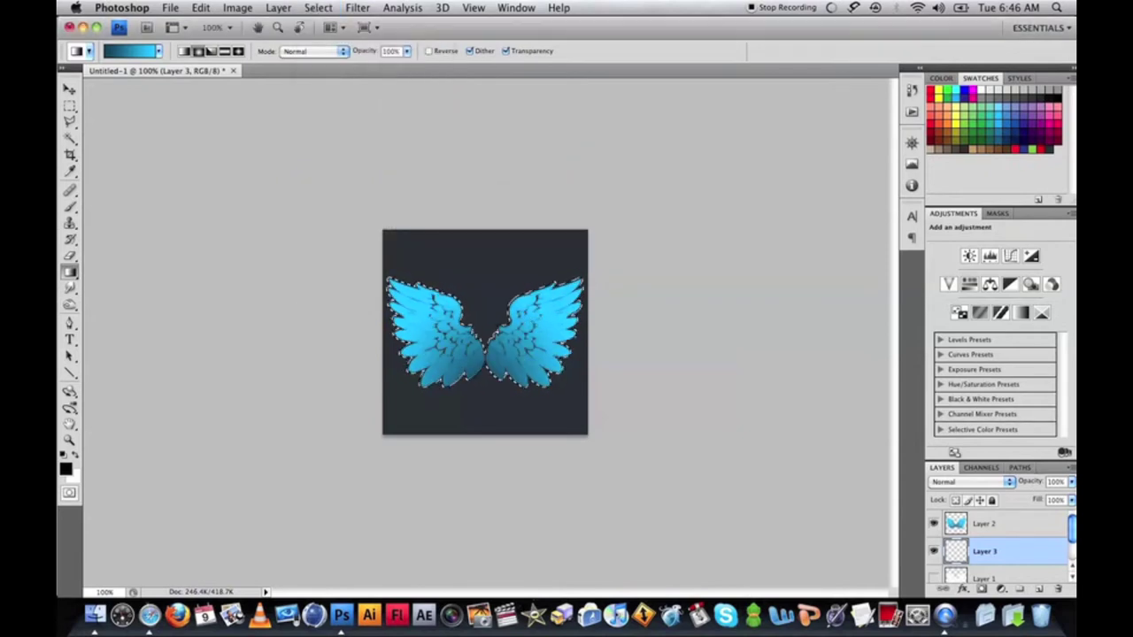
{"action": "key", "text": "alt+BackSpace"}
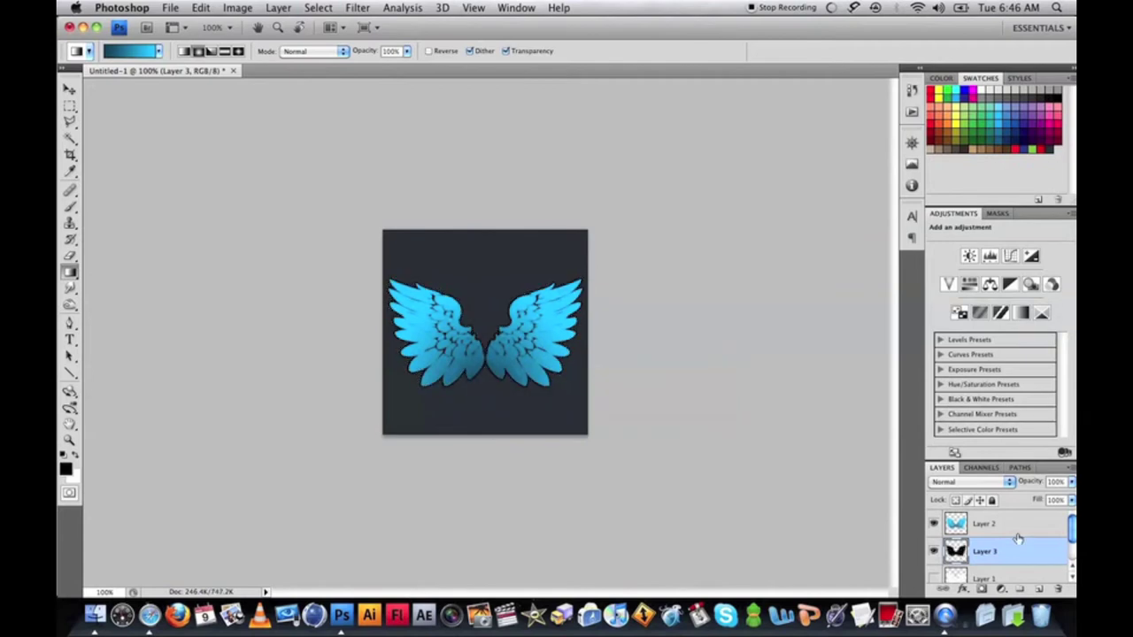
{"action": "left_click_drag", "start_coordinate": [1017, 550], "coordinate": [1039, 588]}
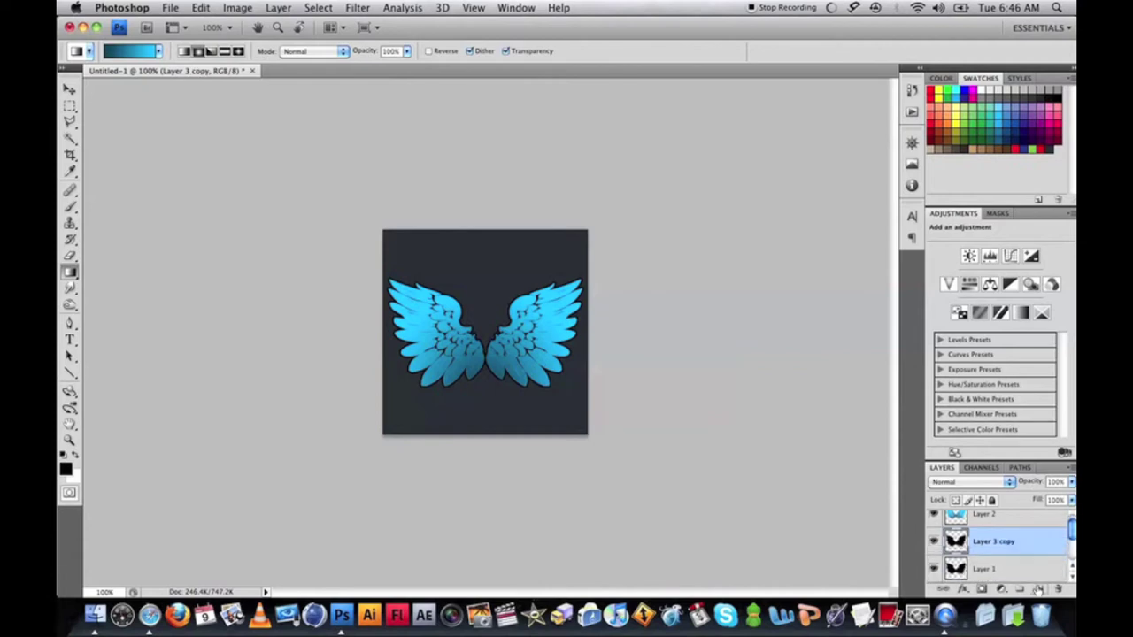
Step: Blur the original Layer 3 outline with a 4.2-pixel Gaussian Blur
{"action": "left_click", "coordinate": [980, 570]}
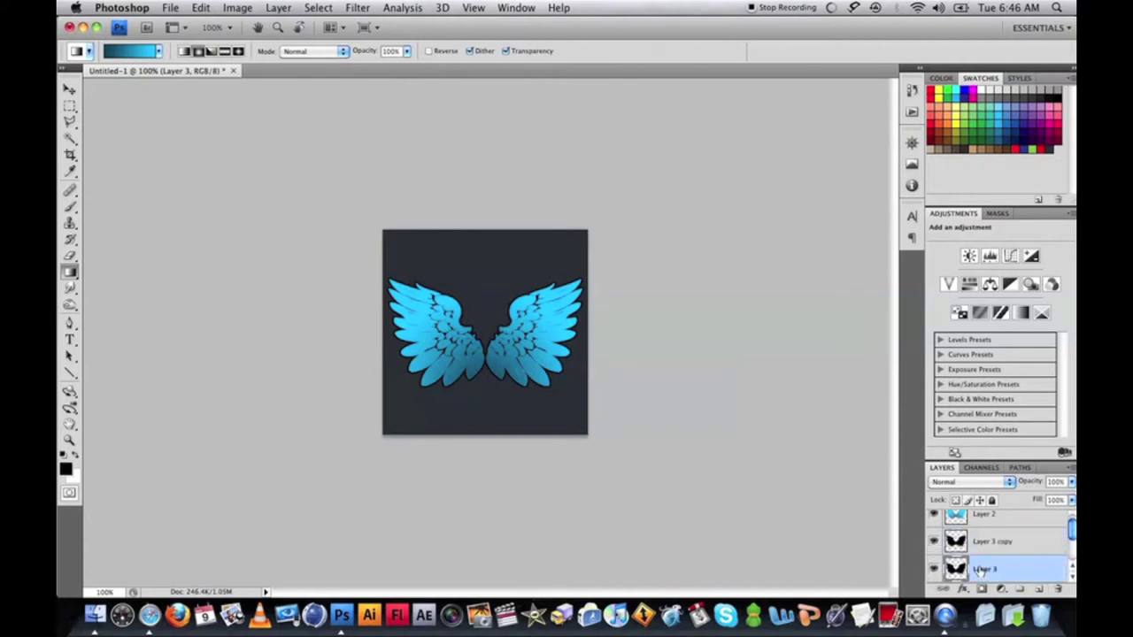
{"action": "left_click", "coordinate": [354, 7]}
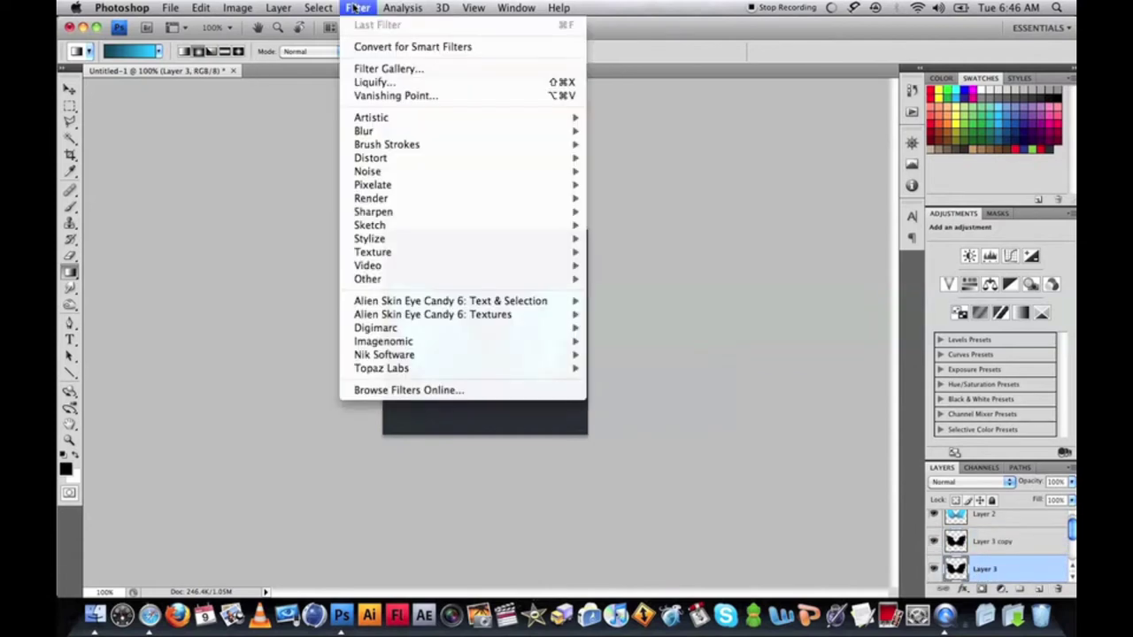
{"action": "mouse_move", "coordinate": [496, 131]}
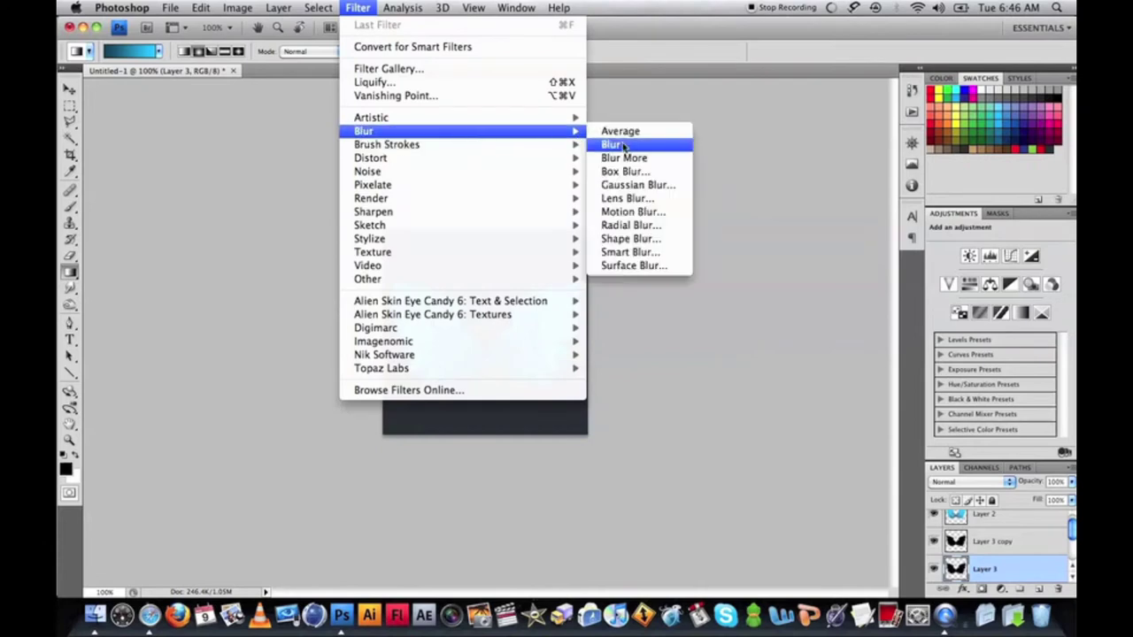
{"action": "left_click", "coordinate": [630, 185]}
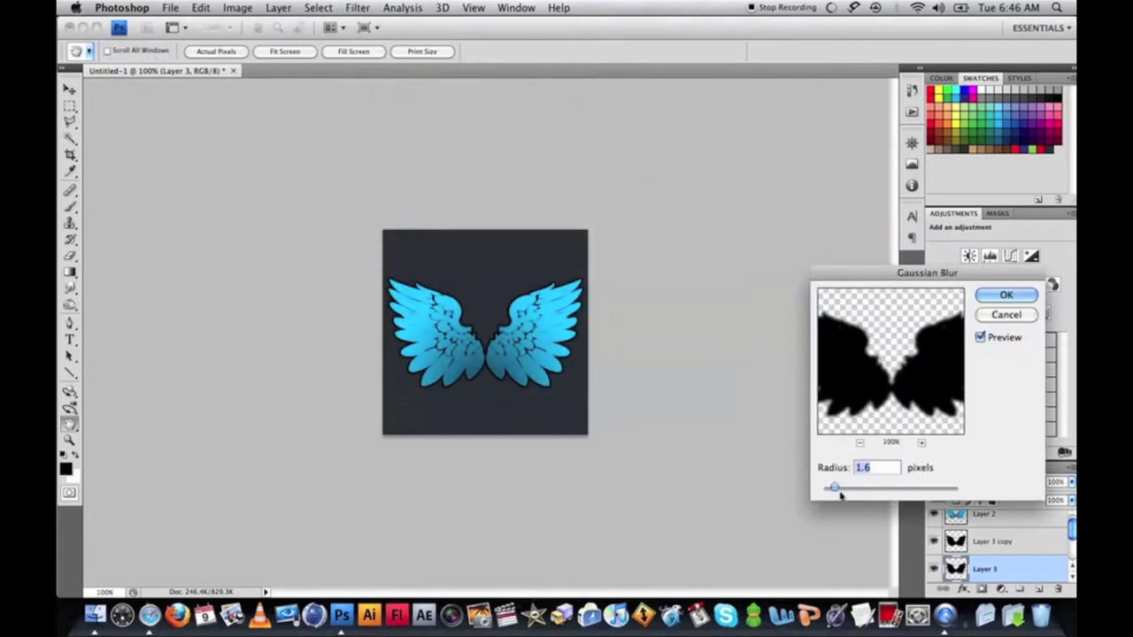
{"action": "left_click_drag", "start_coordinate": [845, 493], "coordinate": [854, 492]}
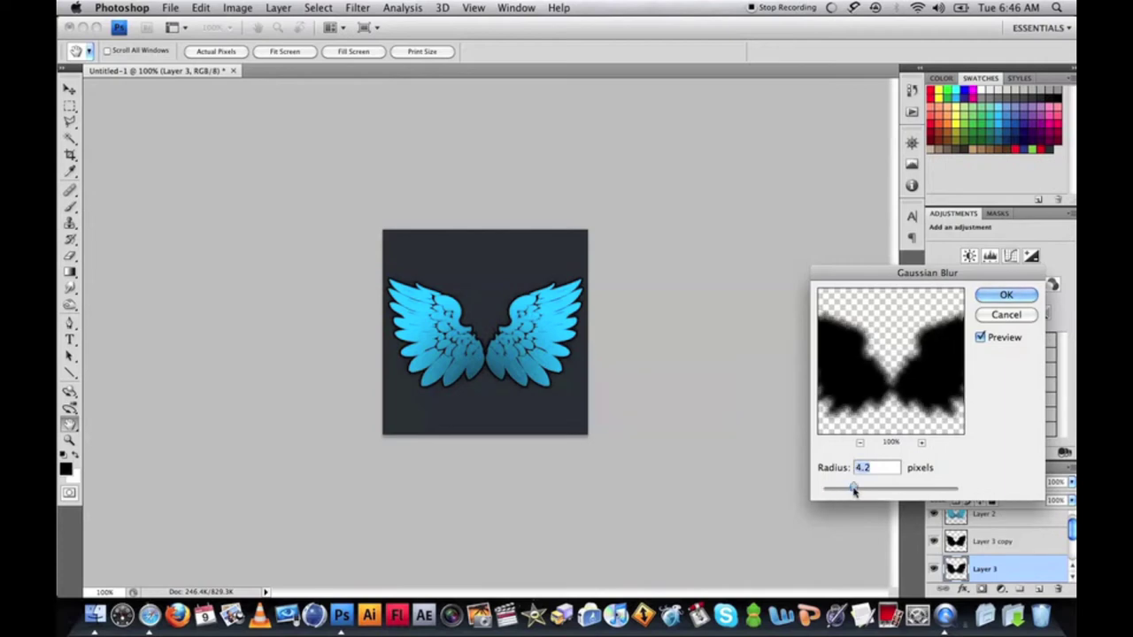
{"action": "left_click", "coordinate": [1005, 297]}
{"action": "key", "text": "v"}
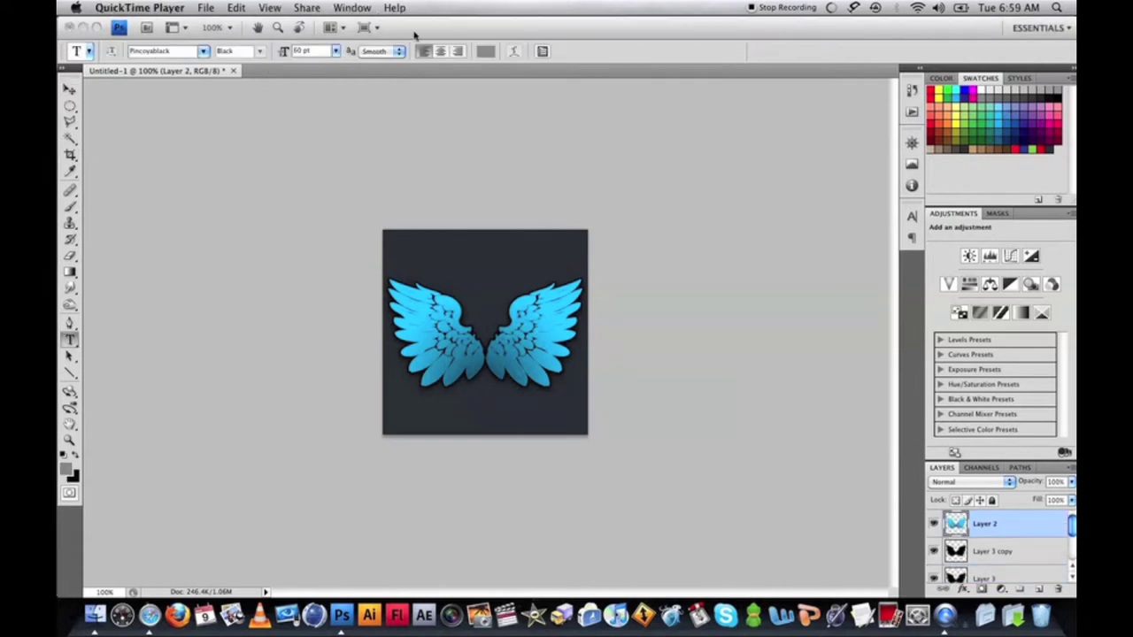
Step: Type the text 'sublogic' across the wings and commit it
{"action": "left_click", "coordinate": [414, 34]}
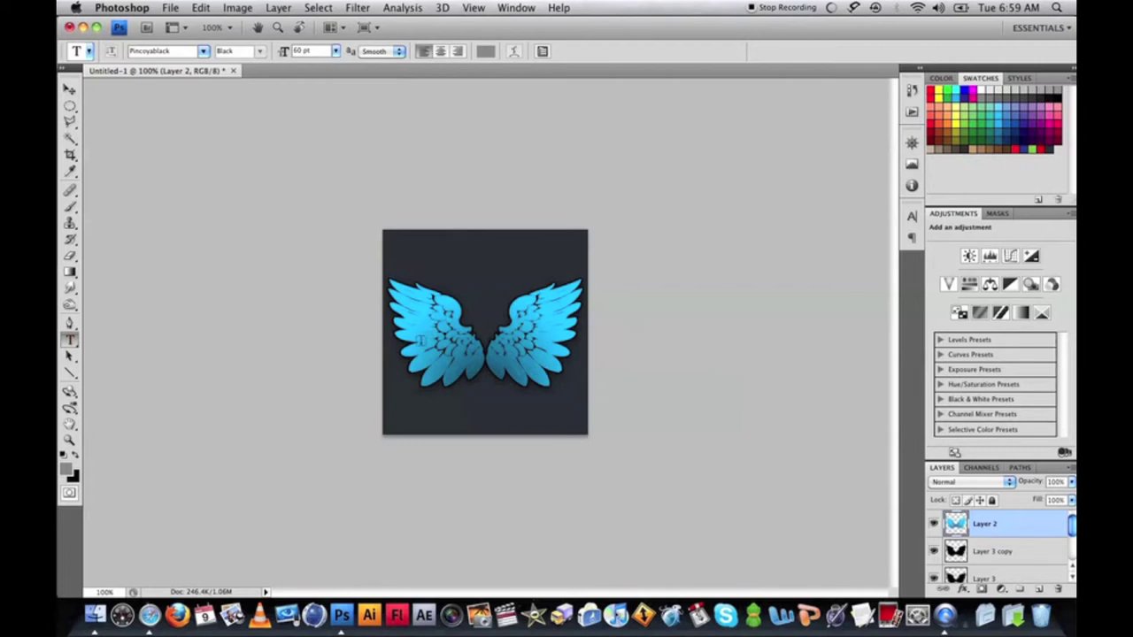
{"action": "left_click", "coordinate": [423, 339]}
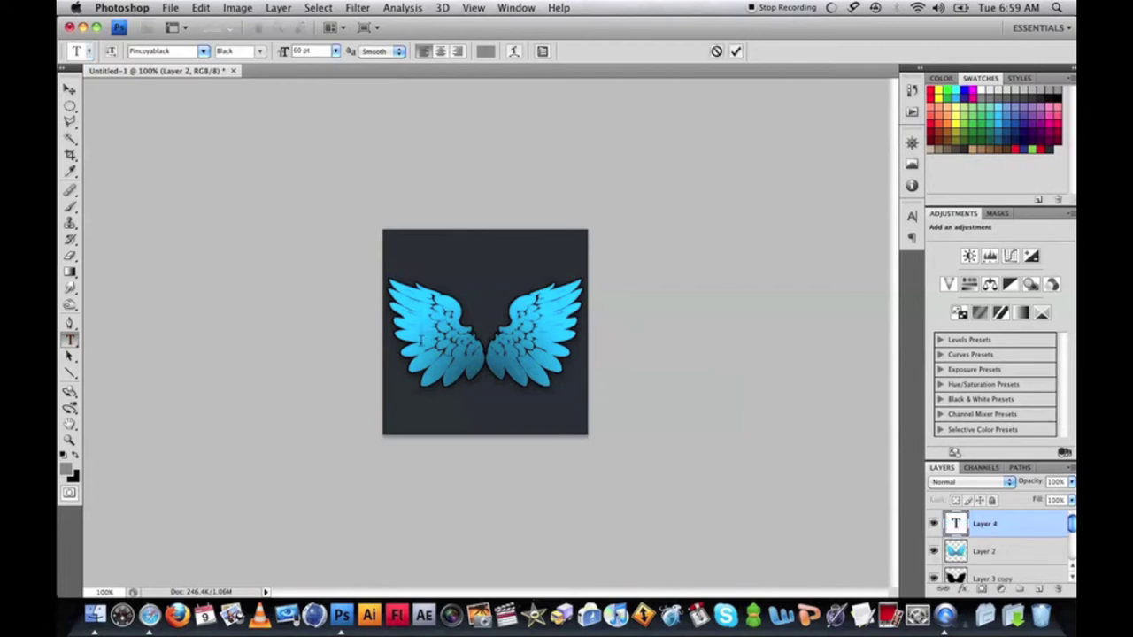
{"action": "type", "text": "SYBLOY"}
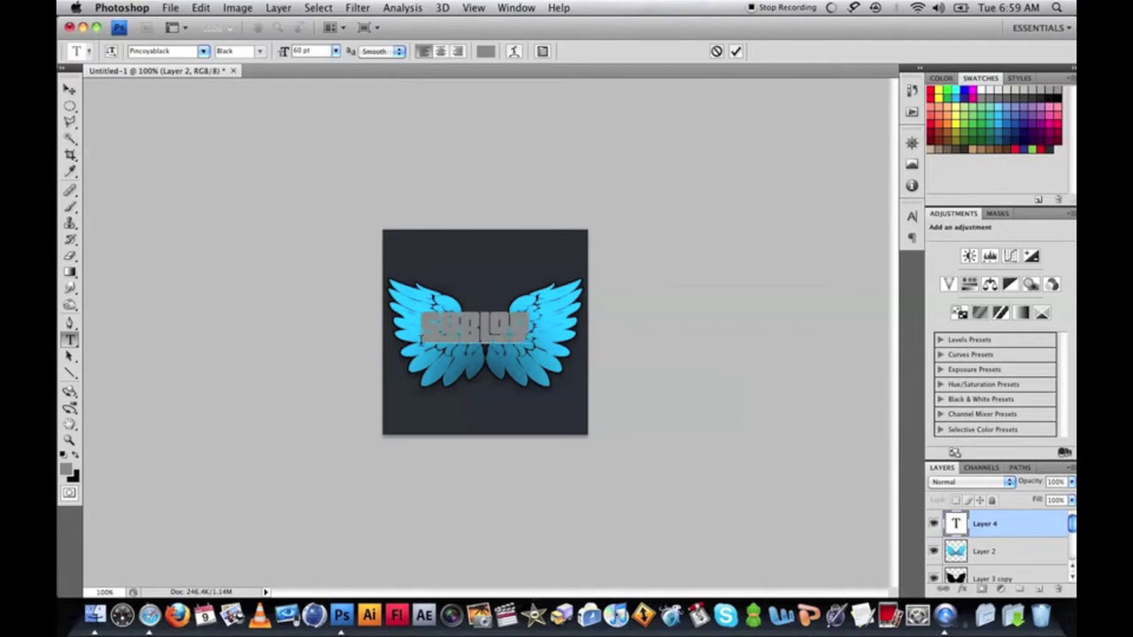
{"action": "type", "text": "ZO"}
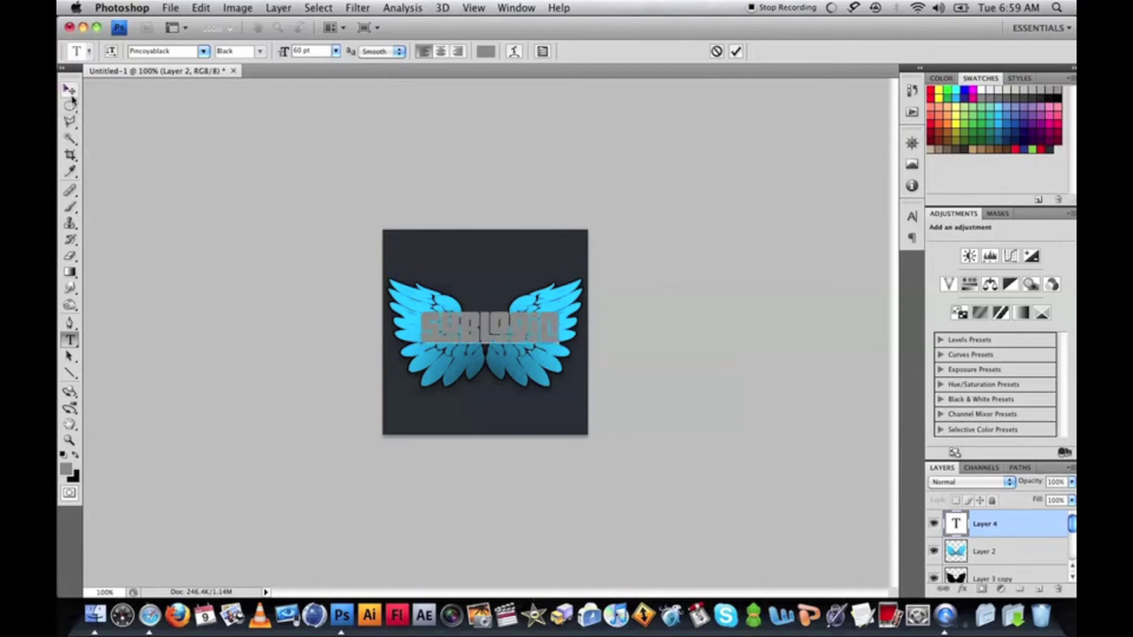
{"action": "left_click", "coordinate": [71, 91]}
Step: Center the text on the canvas, then nudge it down three pixels
{"action": "key", "text": "super+a"}
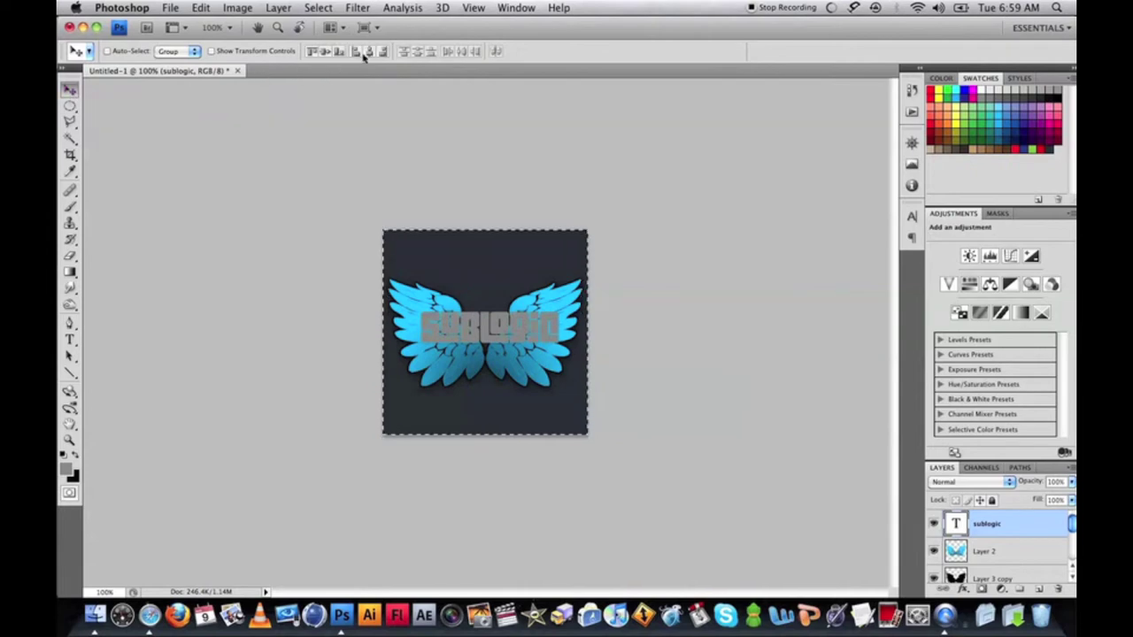
{"action": "left_click", "coordinate": [370, 52]}
{"action": "left_click", "coordinate": [324, 51]}
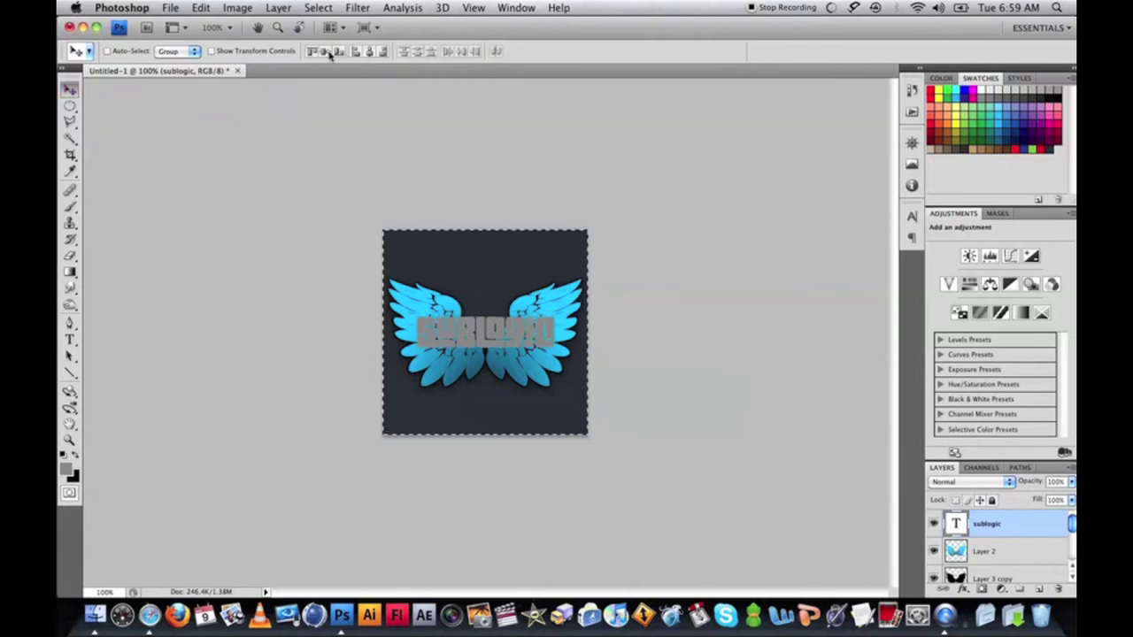
{"action": "key", "text": "super+d"}
{"action": "key", "text": "Down"}
{"action": "key", "text": "Down"}
{"action": "key", "text": "Down"}
{"action": "key", "text": "Down"}
{"action": "key", "text": "Down"}
{"action": "key", "text": "Down"}
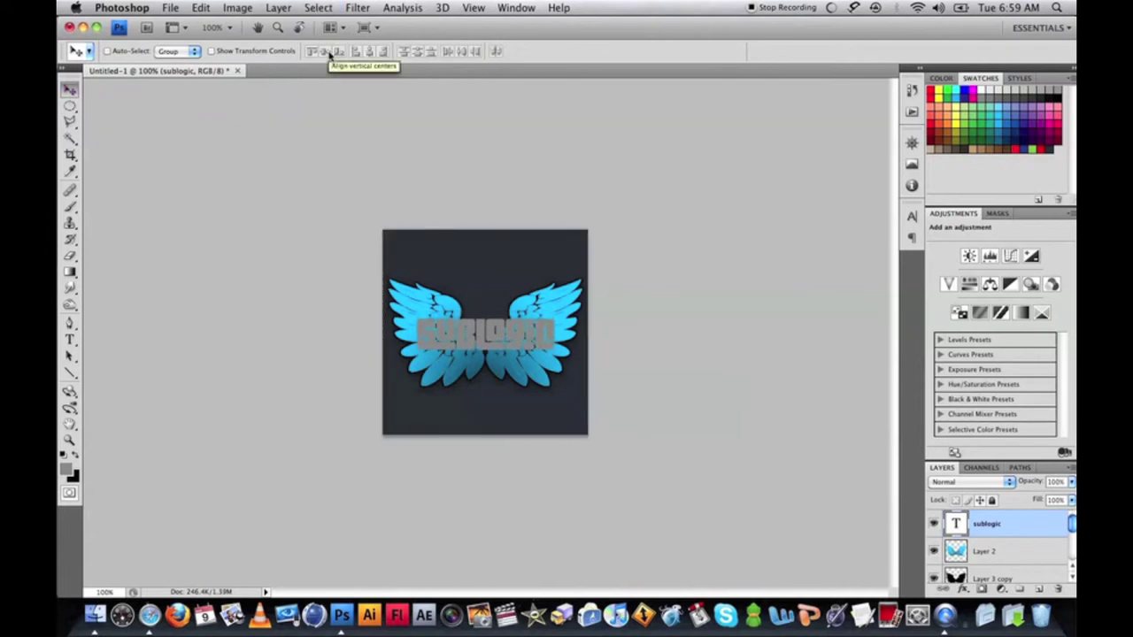
{"action": "key", "text": "Down"}
{"action": "key", "text": "Down"}
{"action": "key", "text": "Down"}
{"action": "key", "text": "Down"}
{"action": "key", "text": "Down"}
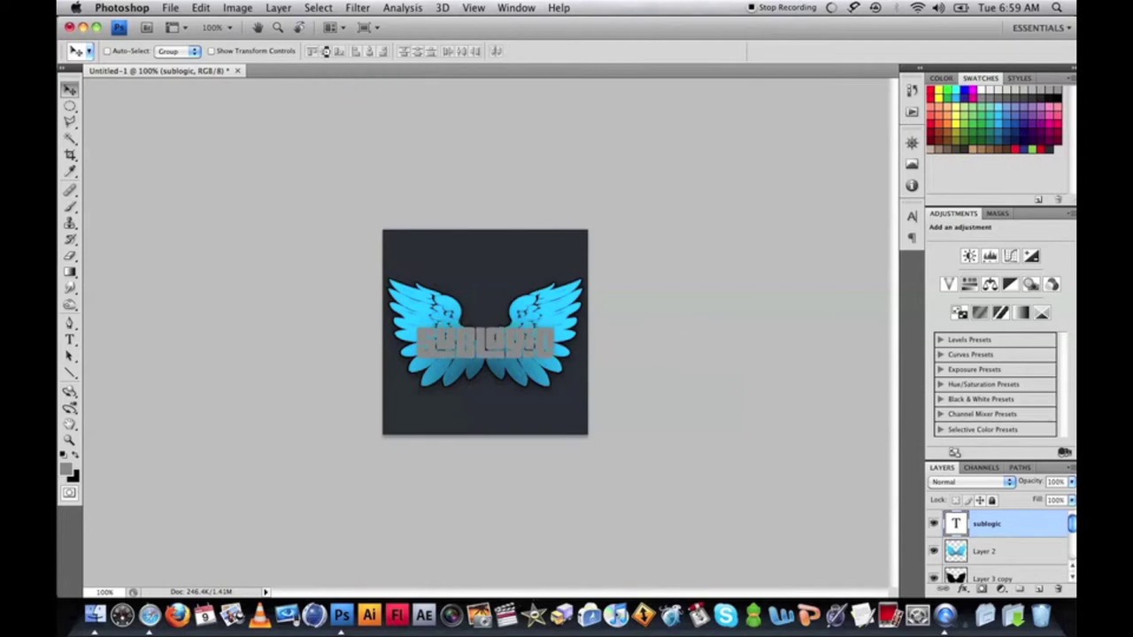
{"action": "key", "text": "Down"}
{"action": "key", "text": "Down"}
{"action": "key", "text": "Down"}
{"action": "key", "text": "Down"}
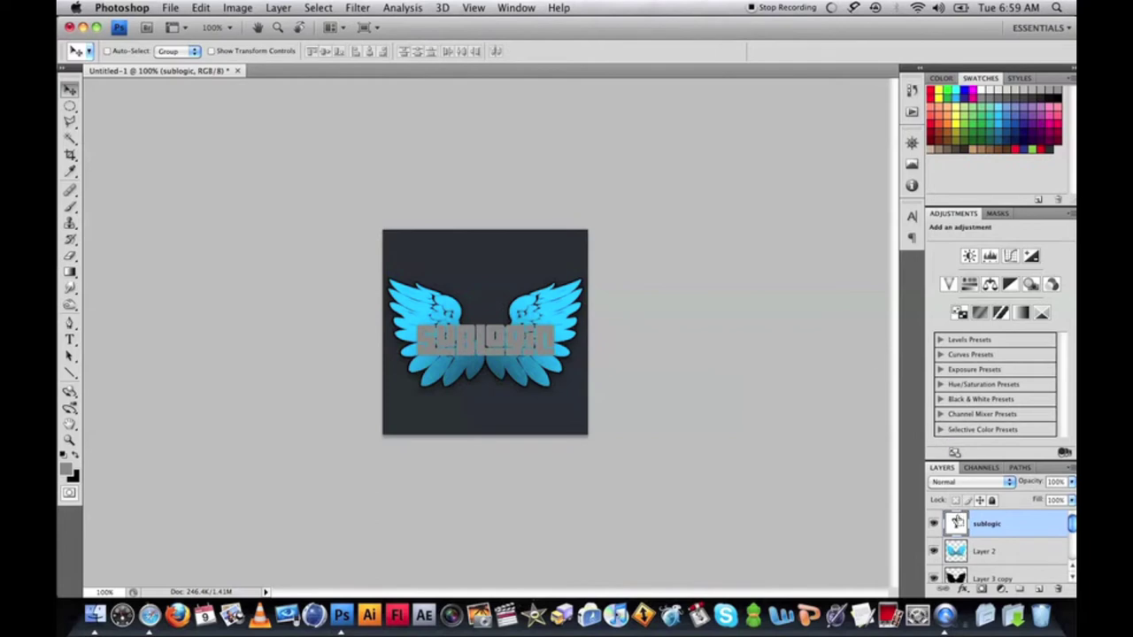
Step: Load the sublogic text as a selection on a new Layer 4 and choose the Foreground to Transparent gradient
{"action": "left_click", "coordinate": [956, 521], "text": "super"}
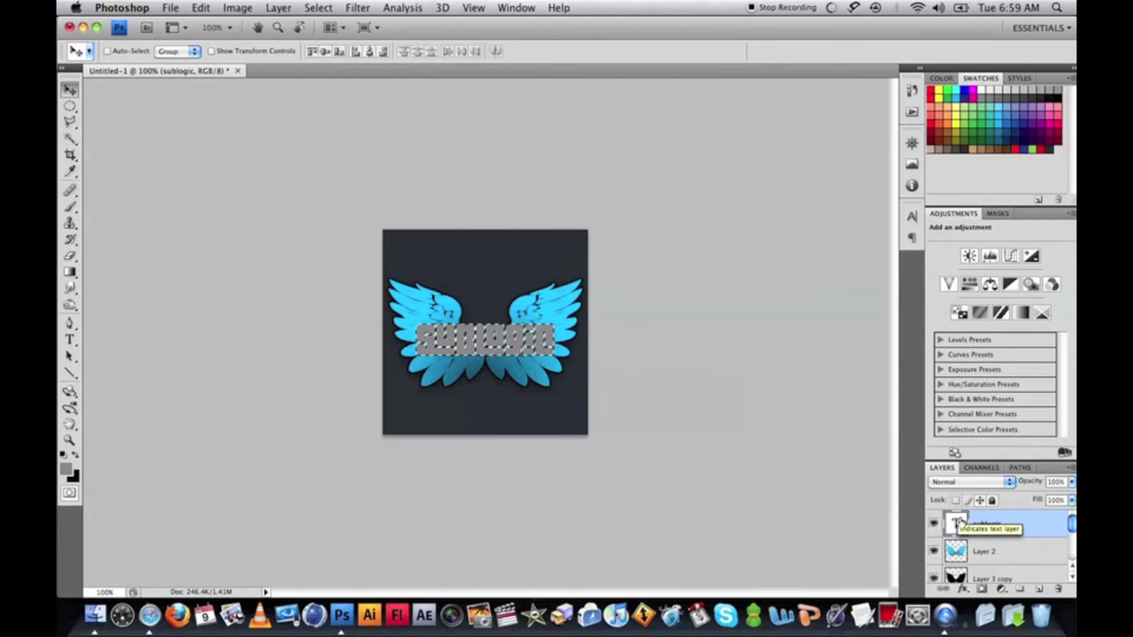
{"action": "left_click", "coordinate": [1039, 590]}
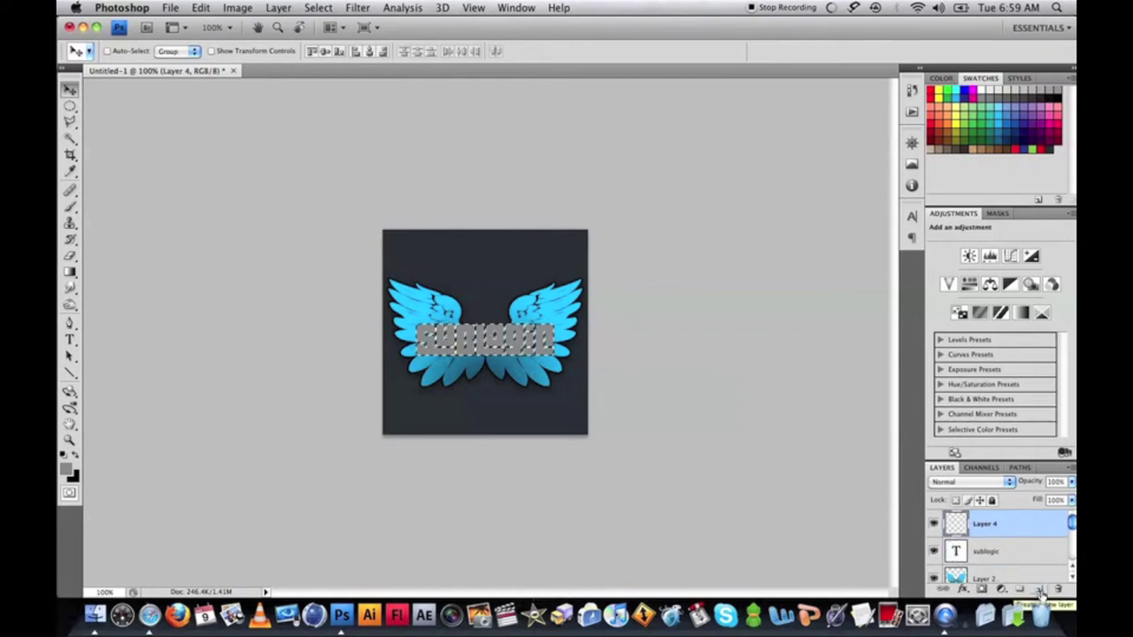
{"action": "left_click", "coordinate": [74, 277]}
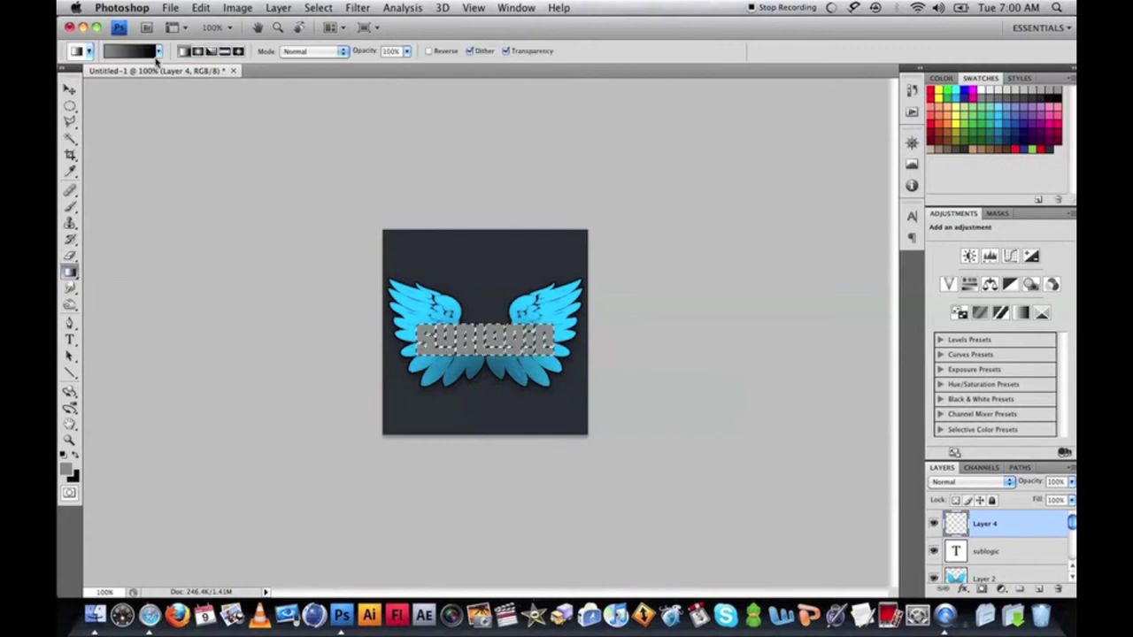
{"action": "left_click", "coordinate": [159, 51]}
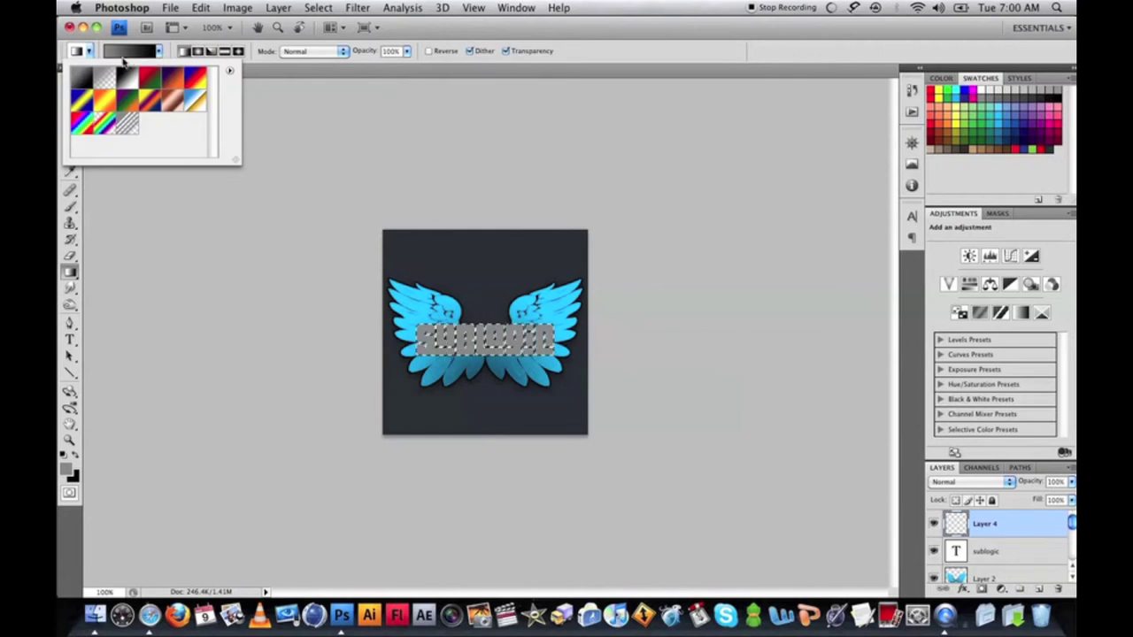
{"action": "left_click", "coordinate": [106, 78]}
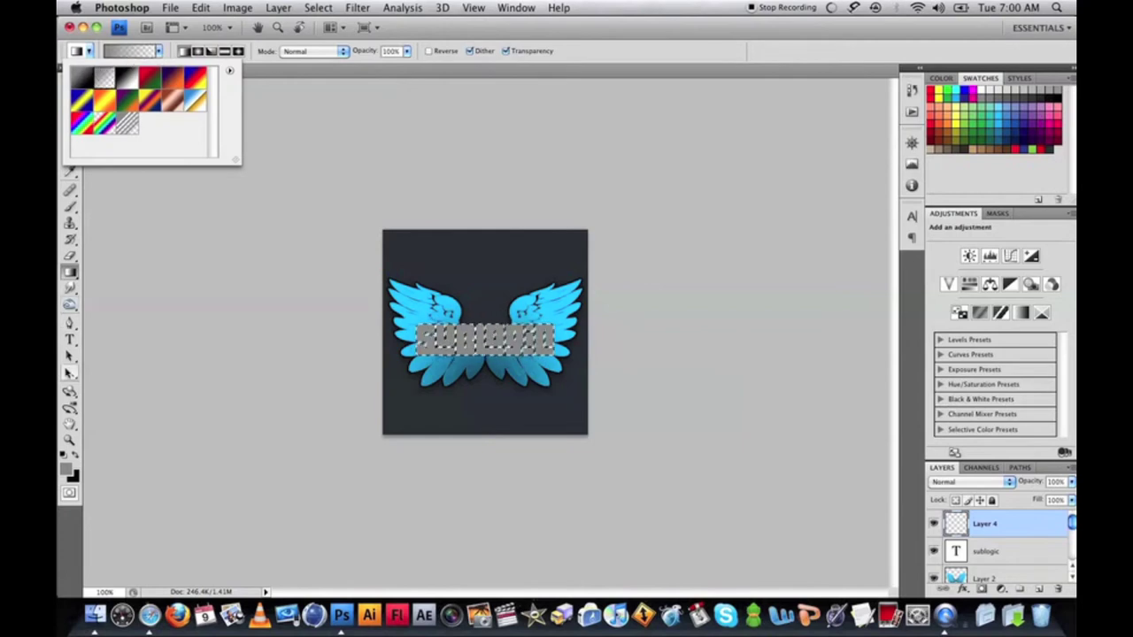
{"action": "left_click", "coordinate": [69, 355]}
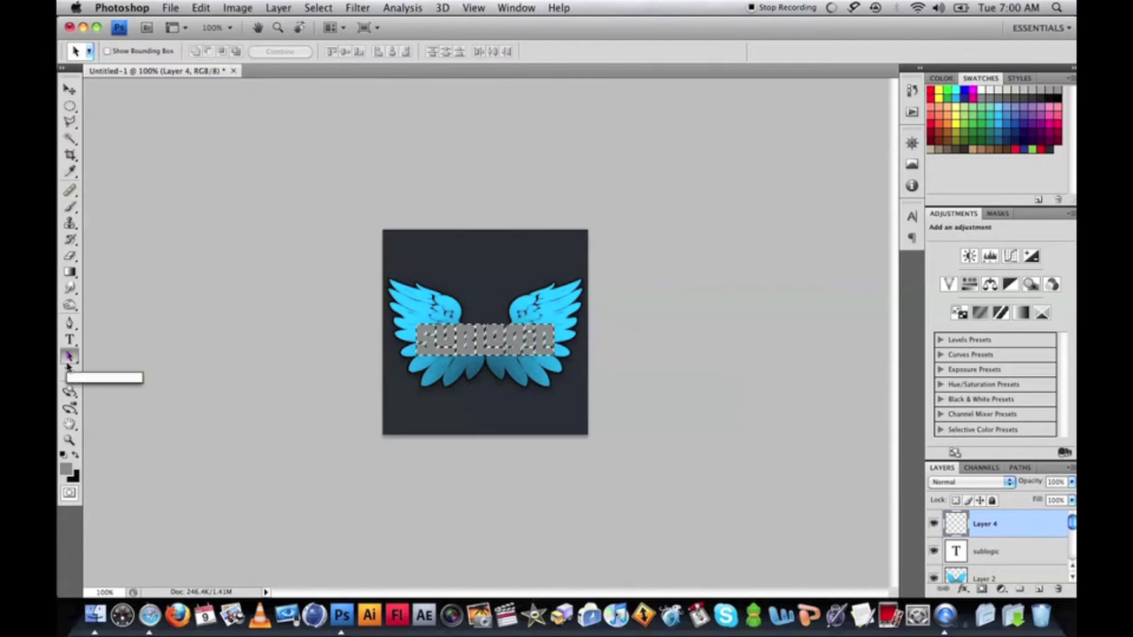
{"action": "left_click", "coordinate": [71, 273]}
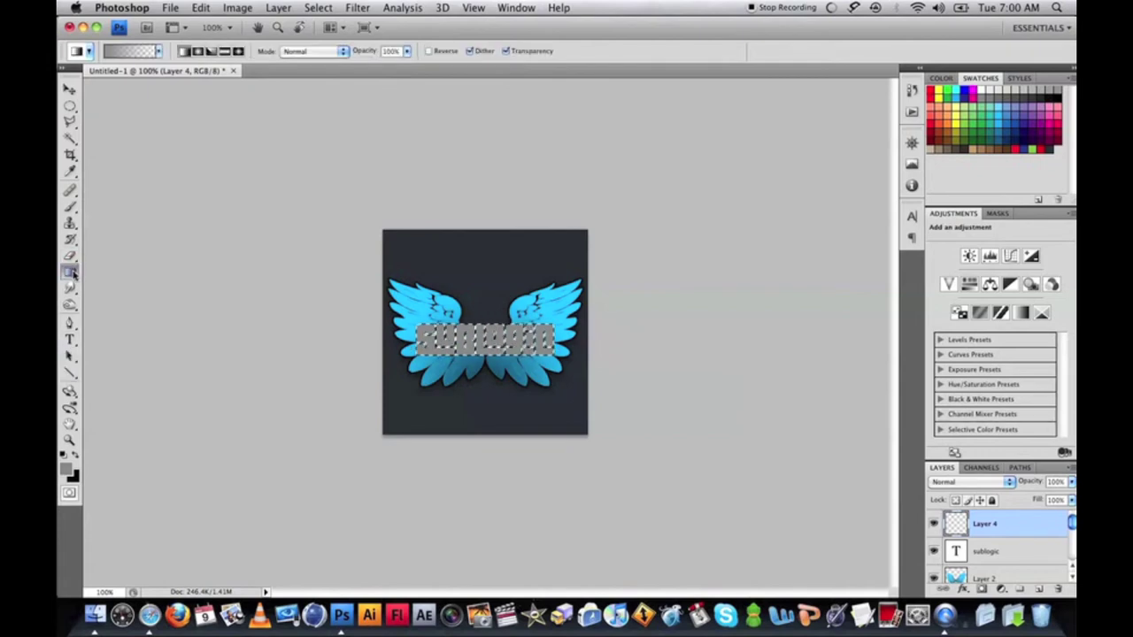
Step: Set the foreground colour to pure white
{"action": "left_click", "coordinate": [67, 472]}
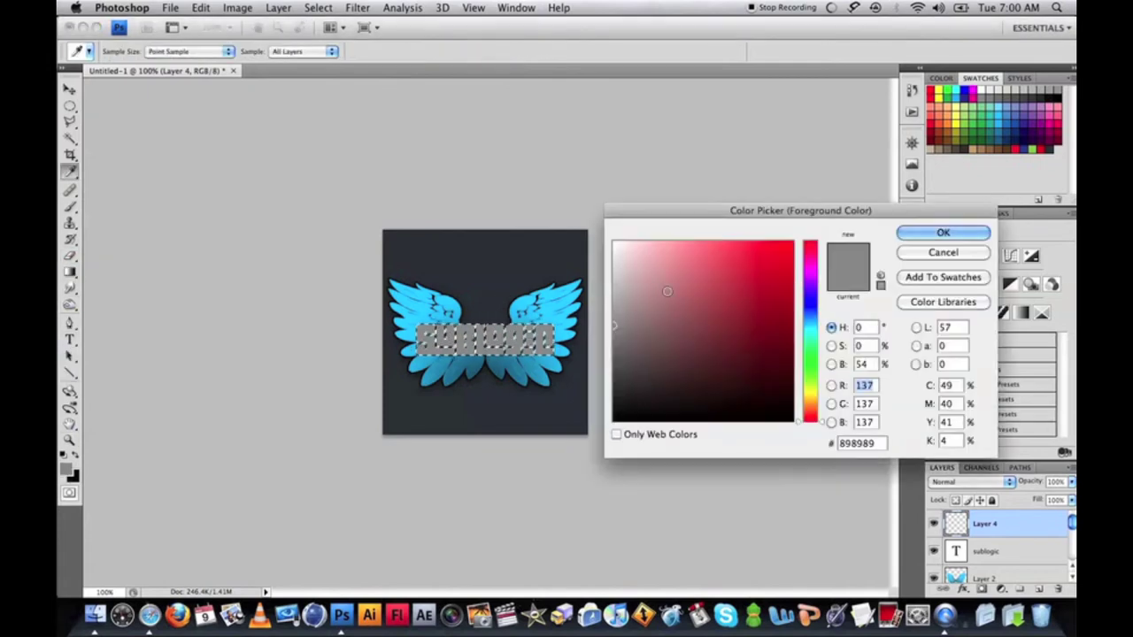
{"action": "left_click_drag", "start_coordinate": [666, 291], "coordinate": [557, 215]}
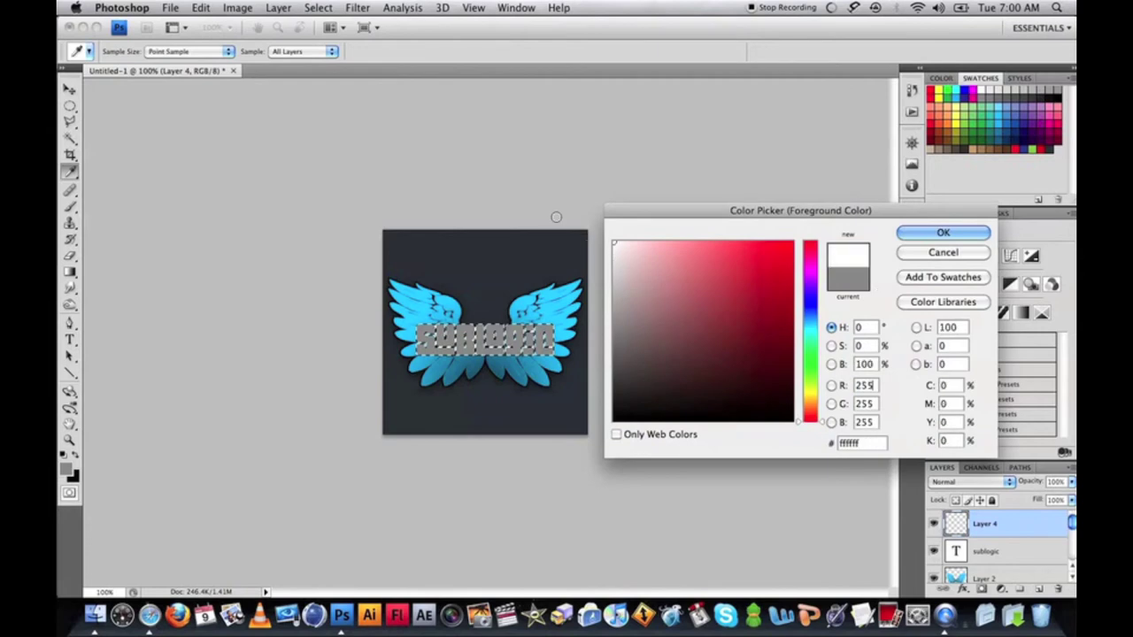
{"action": "left_click", "coordinate": [975, 233]}
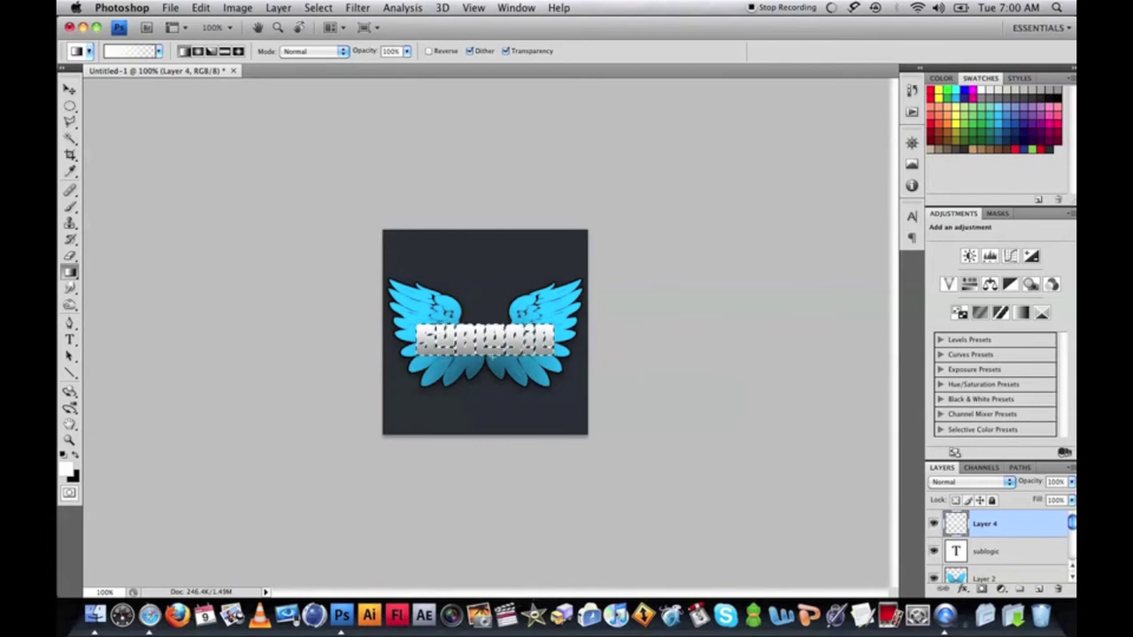
Step: Deselect the text and lower Layer 4's opacity to about 53%
{"action": "key", "text": "super+d"}
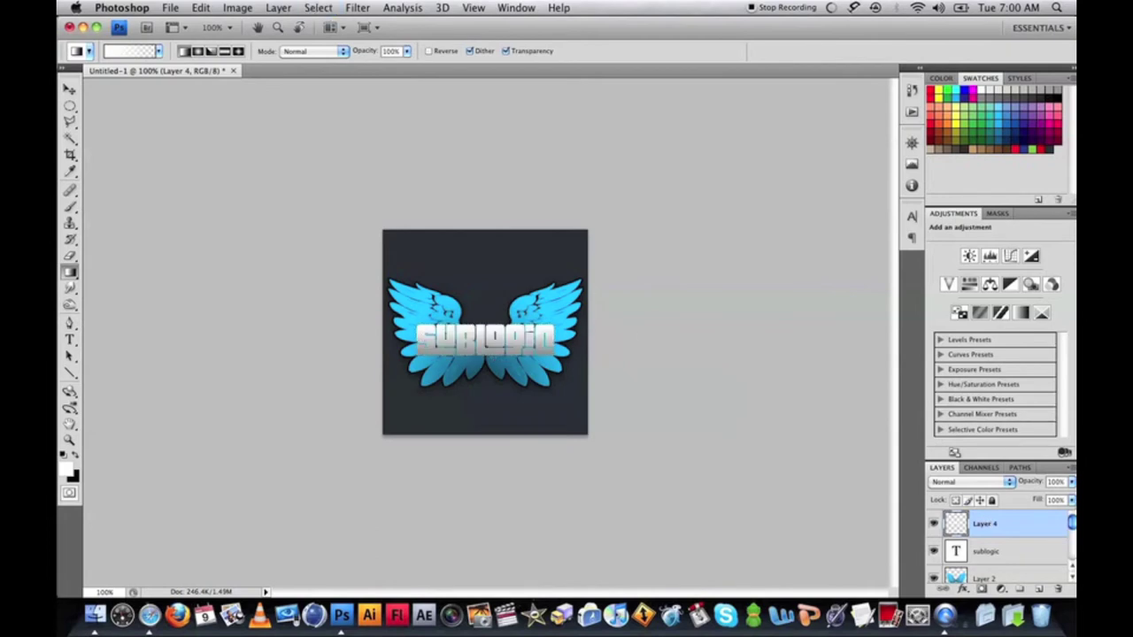
{"action": "left_click", "coordinate": [1072, 483]}
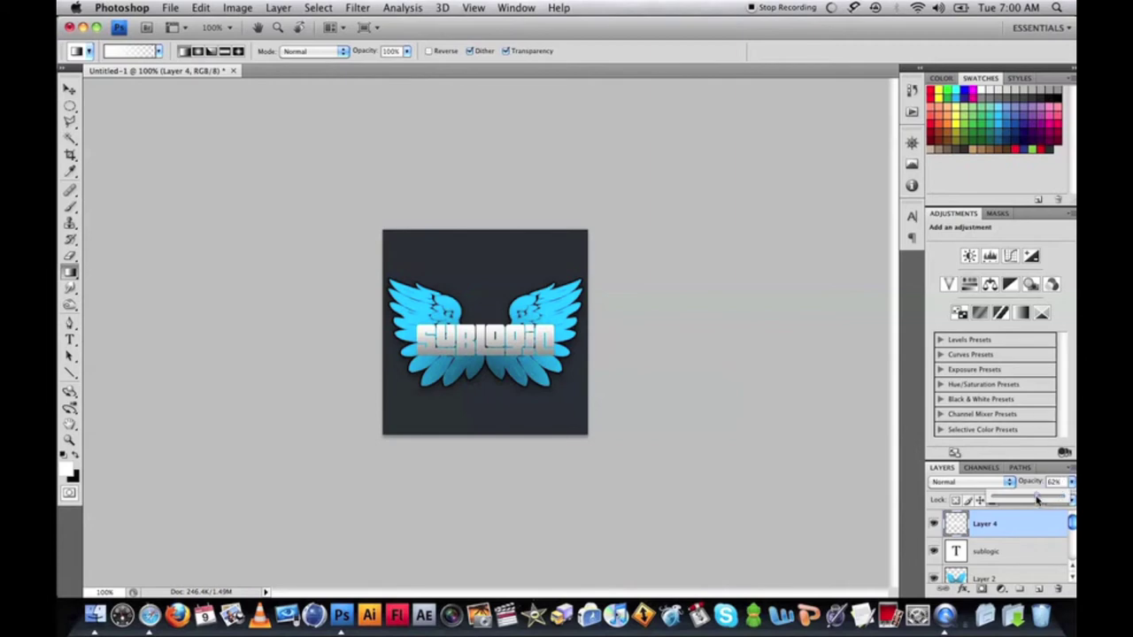
{"action": "mouse_move", "coordinate": [1037, 501]}
{"action": "left_mouse_down"}
{"action": "mouse_move", "coordinate": [1018, 502]}
{"action": "mouse_move", "coordinate": [1030, 501]}
{"action": "left_mouse_up"}
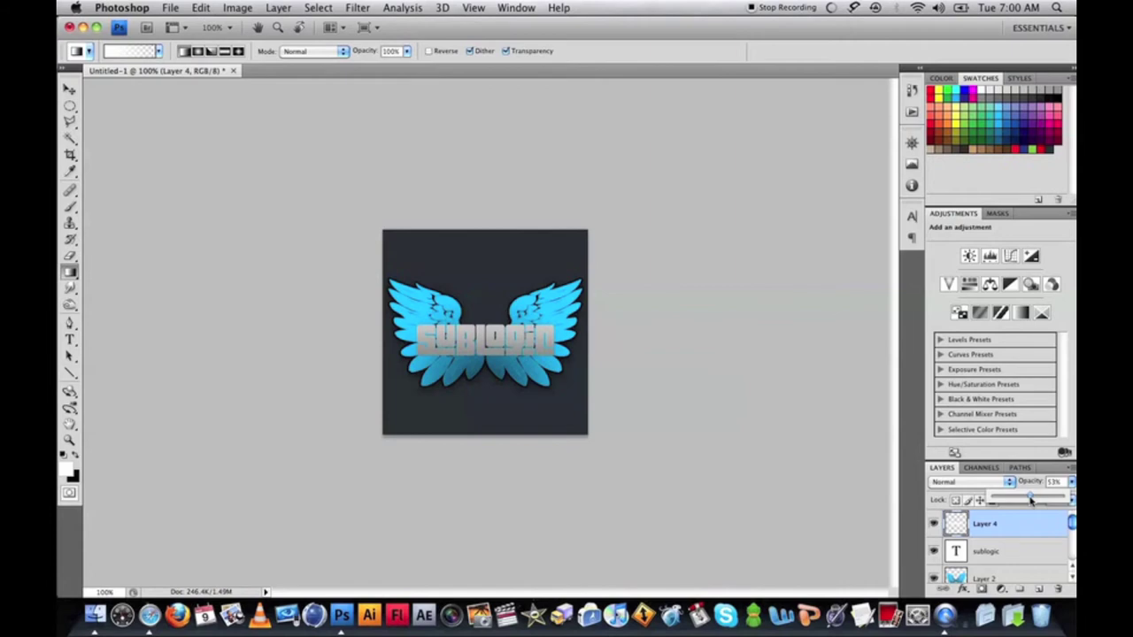
Step: Nudge Layer 4's opacity back up to about 60%
{"action": "left_click_drag", "start_coordinate": [1031, 500], "coordinate": [1036, 501]}
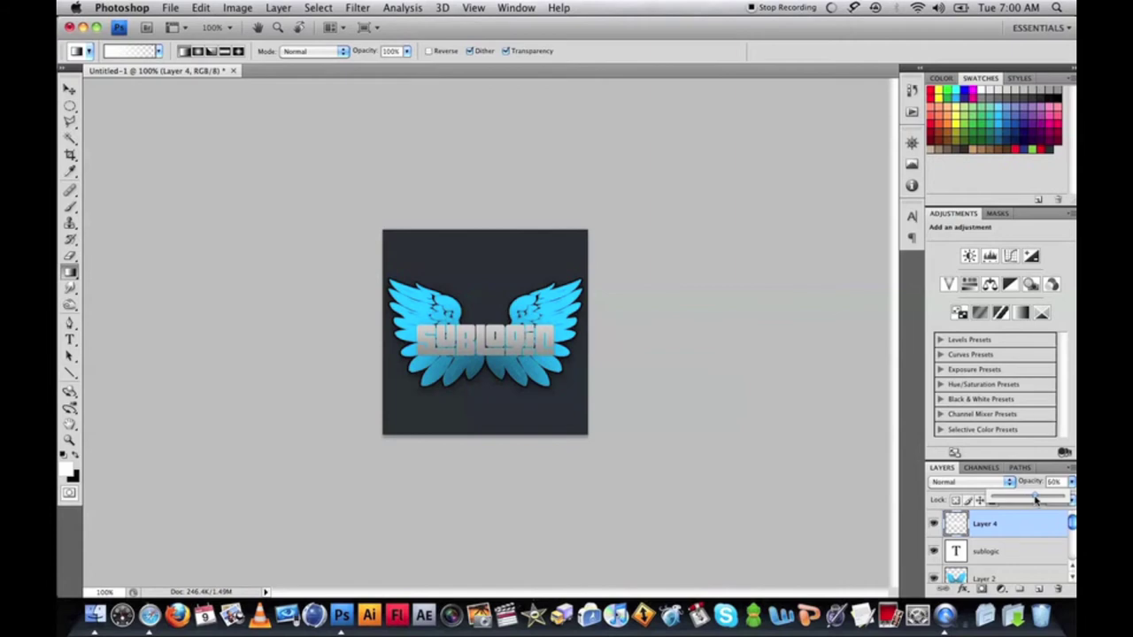
{"action": "left_click", "coordinate": [1007, 550]}
{"action": "left_click", "coordinate": [999, 535]}
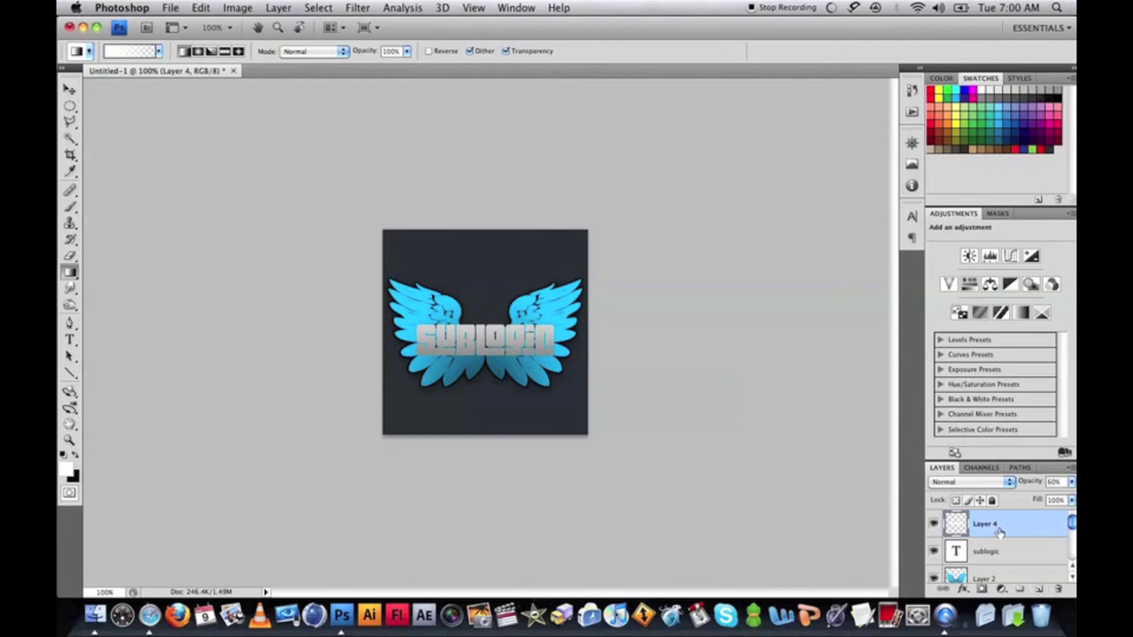
Step: On a new Layer 5, fill a white oval and trim it to the sublogic letters
{"action": "left_click", "coordinate": [1039, 589]}
{"action": "left_click", "coordinate": [72, 107]}
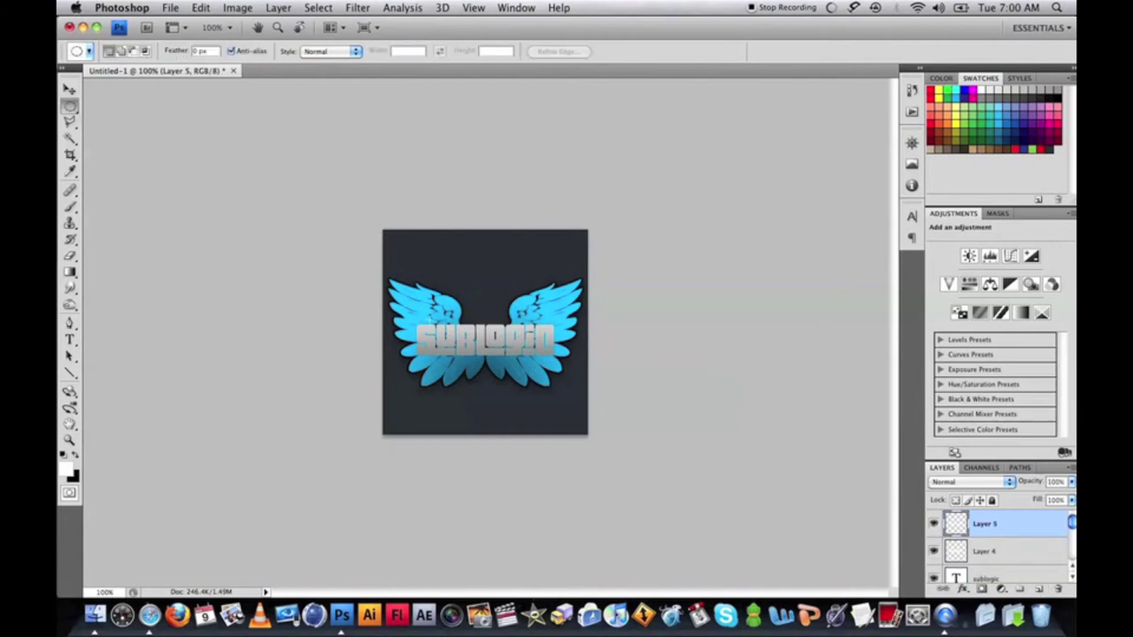
{"action": "left_click_drag", "start_coordinate": [461, 309], "coordinate": [506, 305]}
{"action": "left_click_drag", "start_coordinate": [579, 323], "coordinate": [583, 341]}
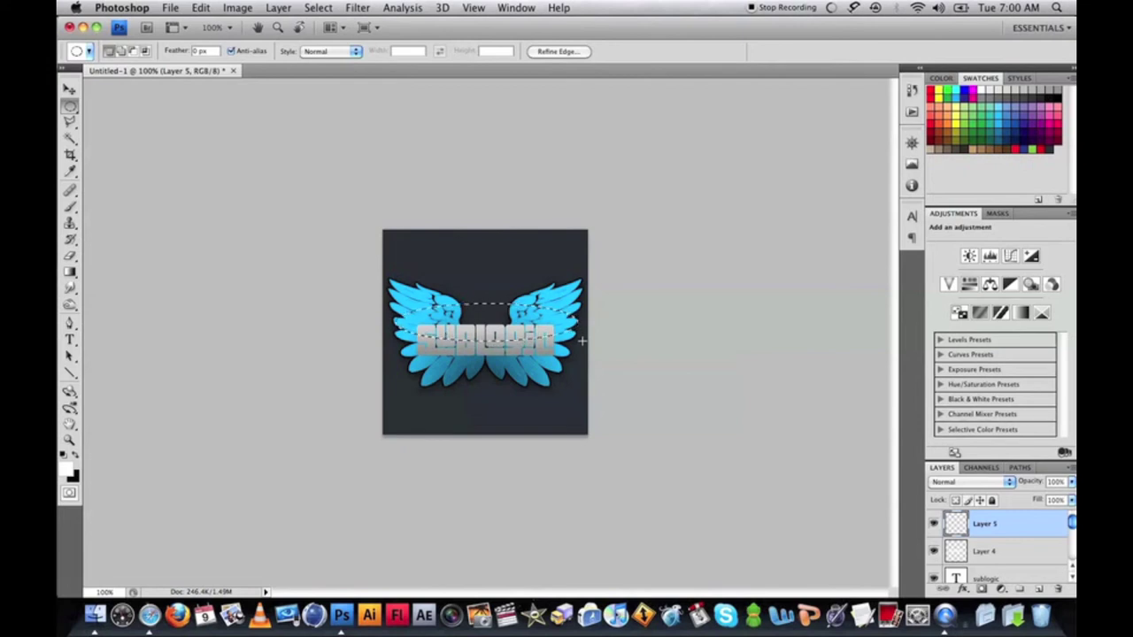
{"action": "key", "text": "alt+BackSpace"}
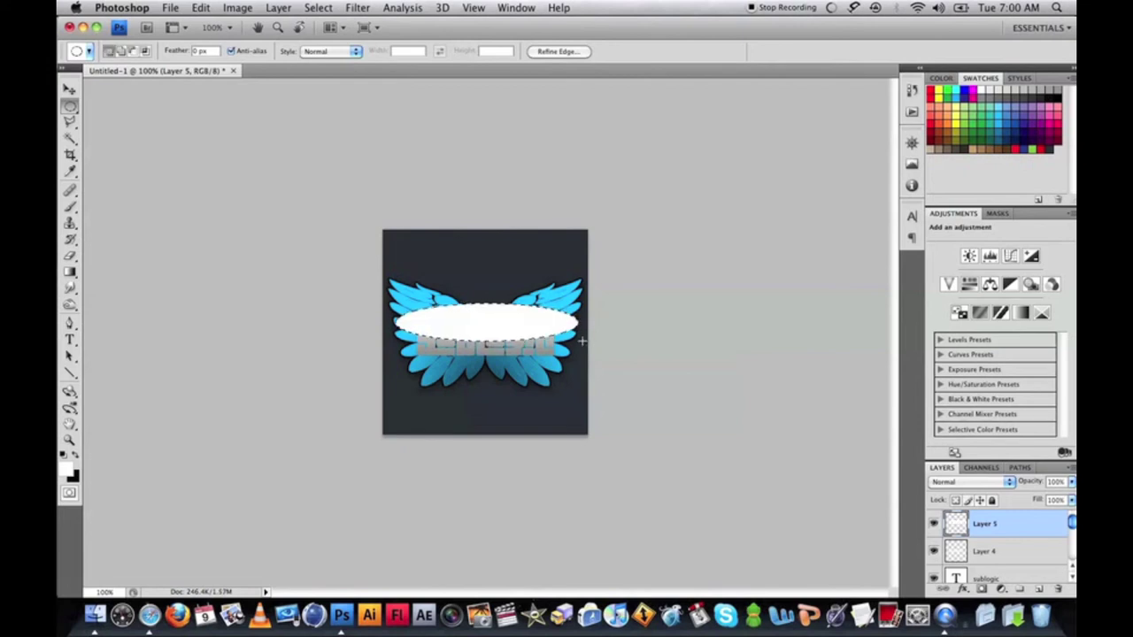
{"action": "key", "text": "super+d"}
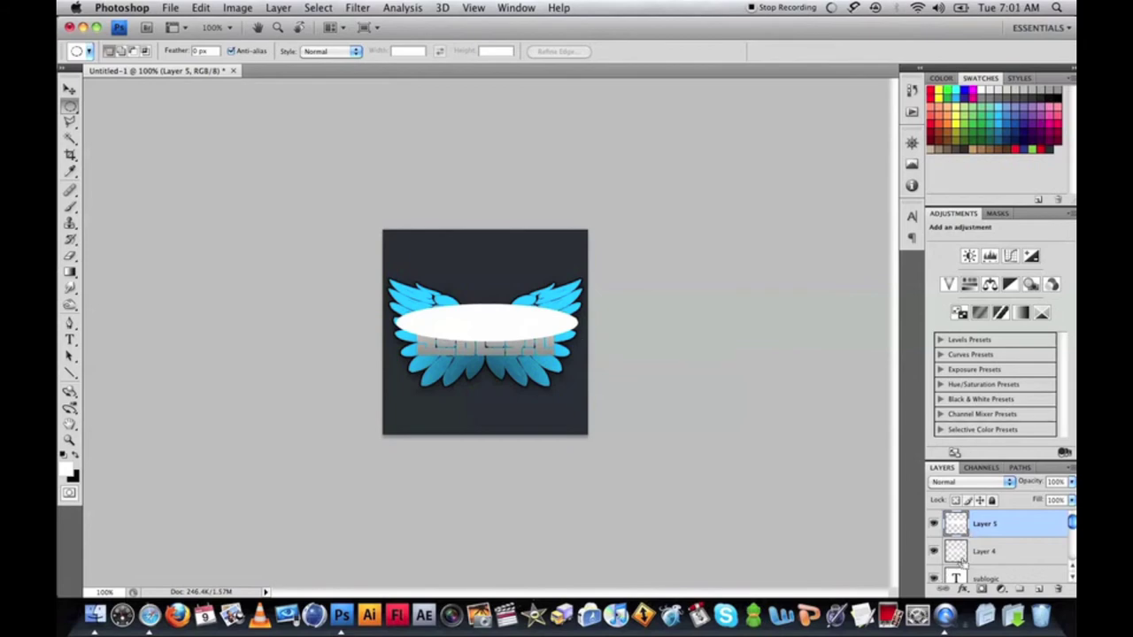
{"action": "left_click", "coordinate": [956, 575], "text": "super"}
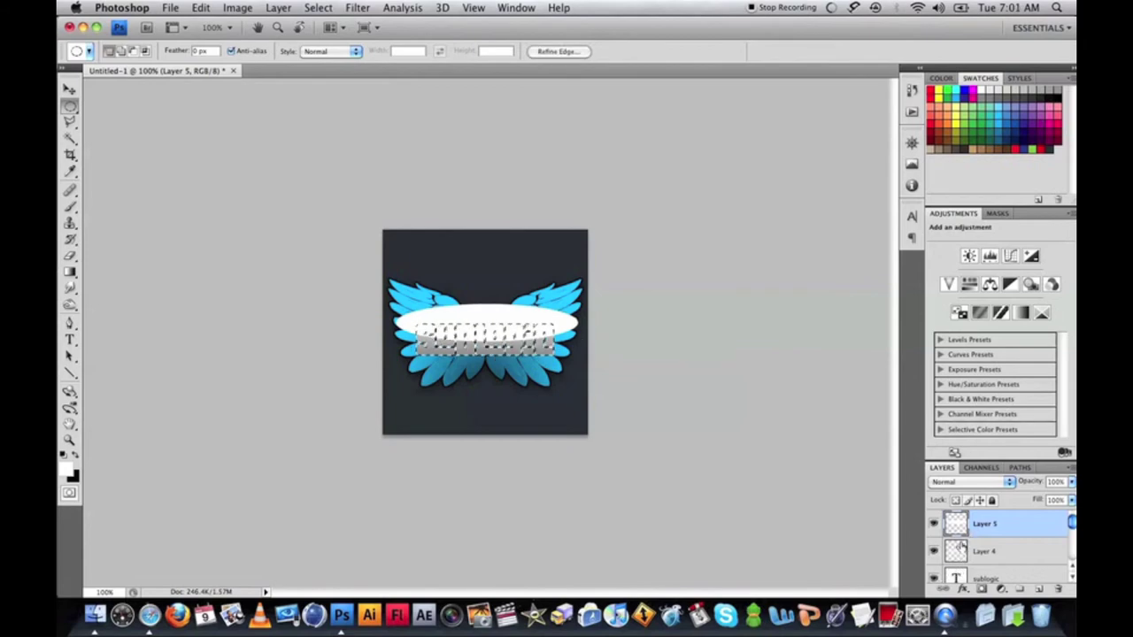
{"action": "key", "text": "super+shift+i"}
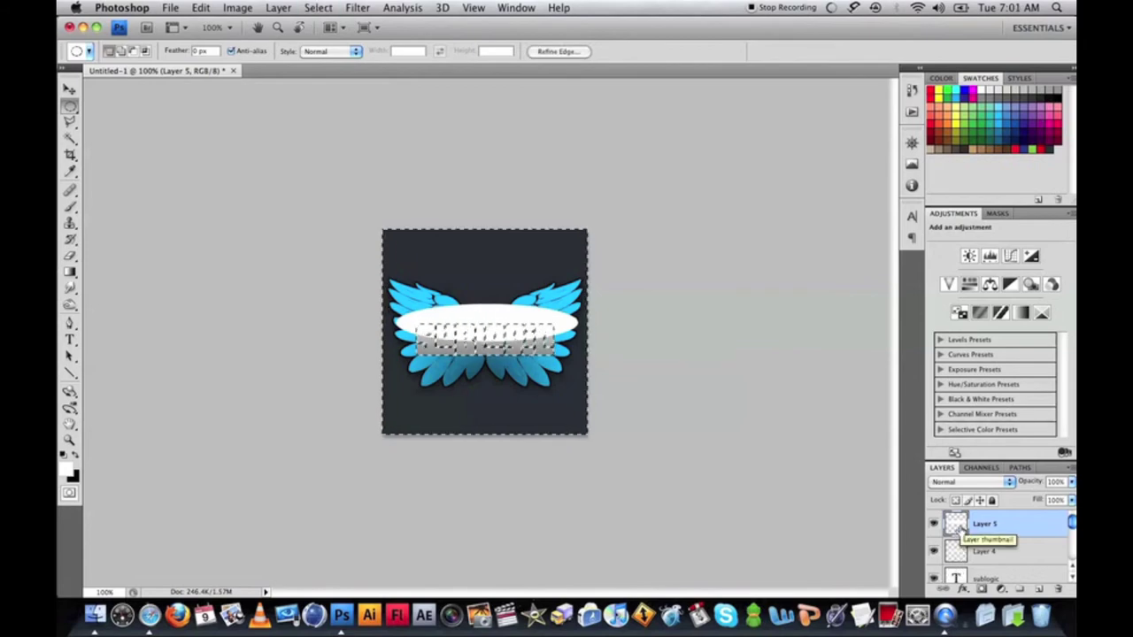
{"action": "key", "text": "Delete"}
{"action": "key", "text": "super+d"}
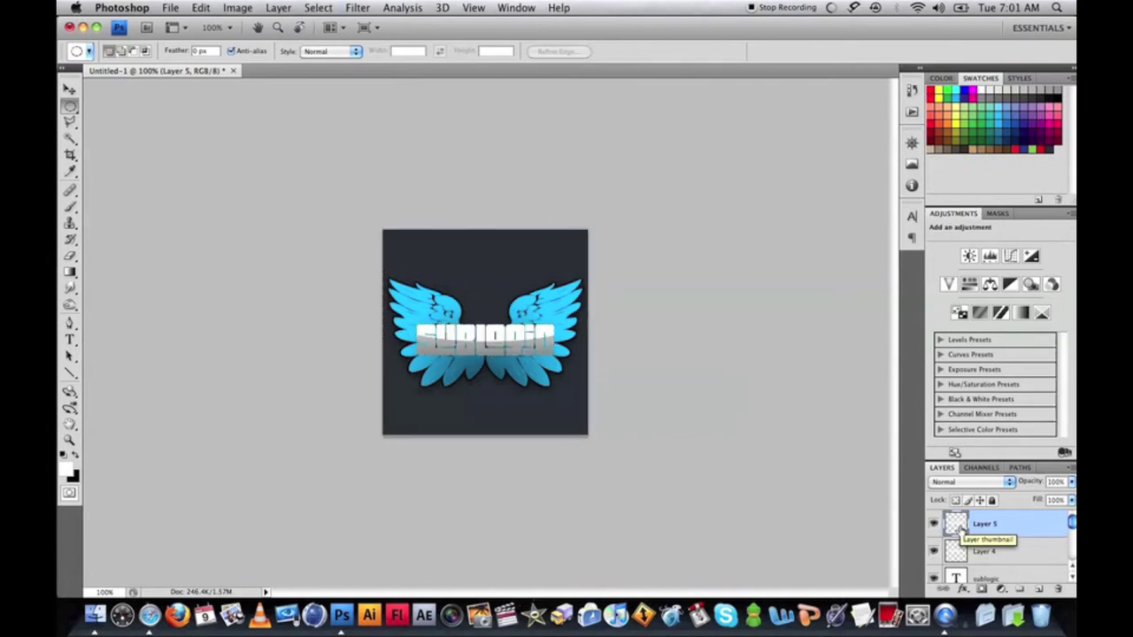
Step: Set Layer 5 to Soft Light blending at 57% opacity
{"action": "left_click", "coordinate": [967, 481]}
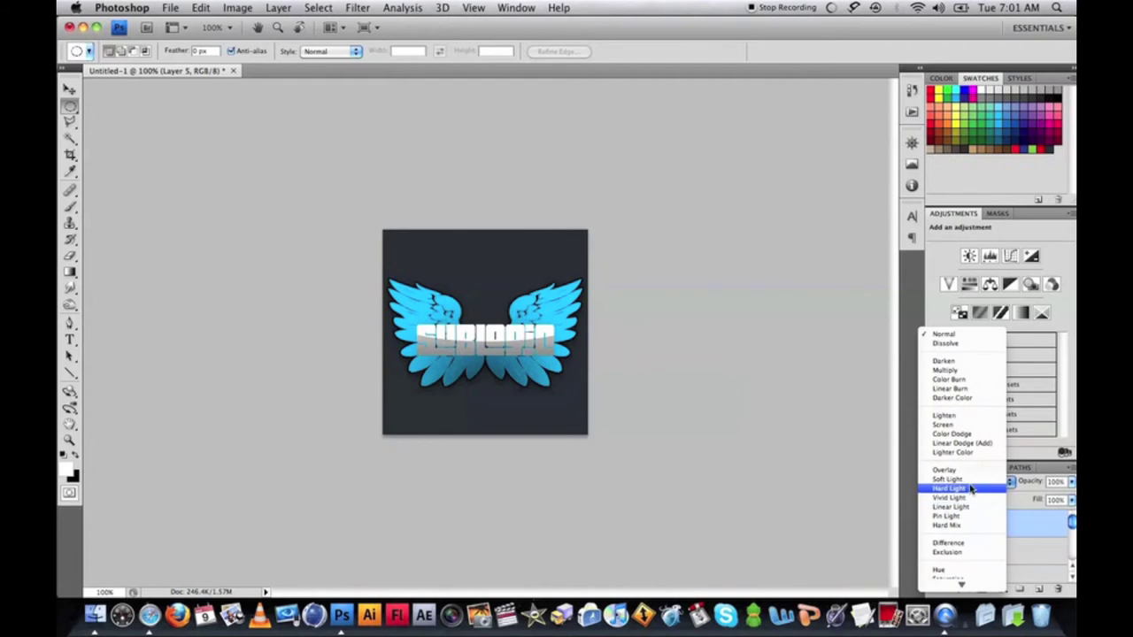
{"action": "left_click", "coordinate": [969, 480]}
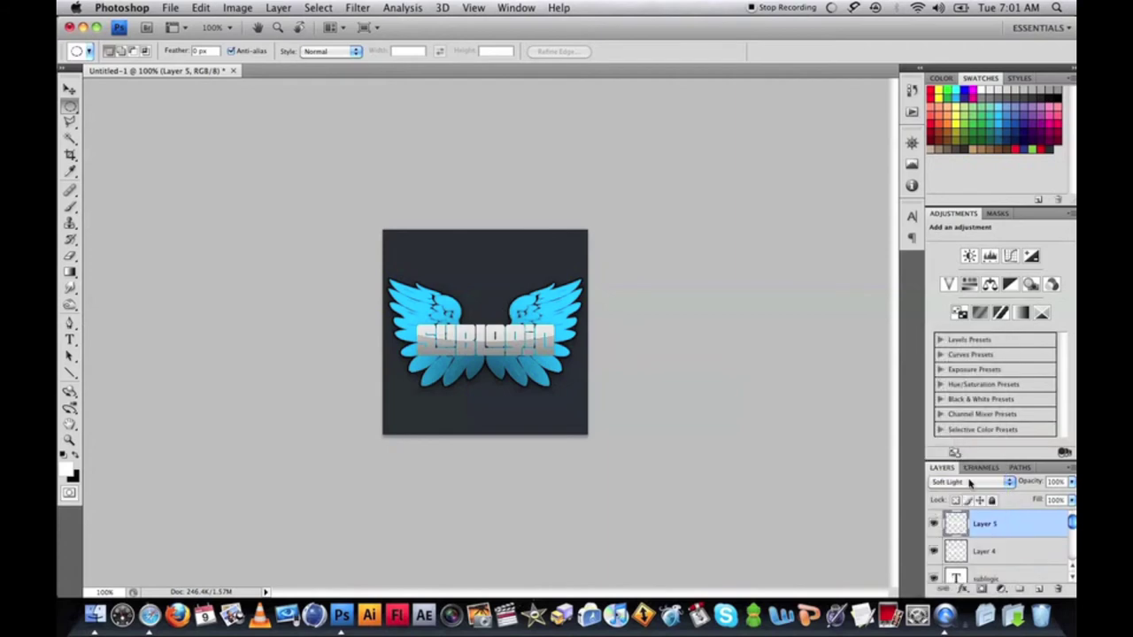
{"action": "left_click", "coordinate": [1070, 482]}
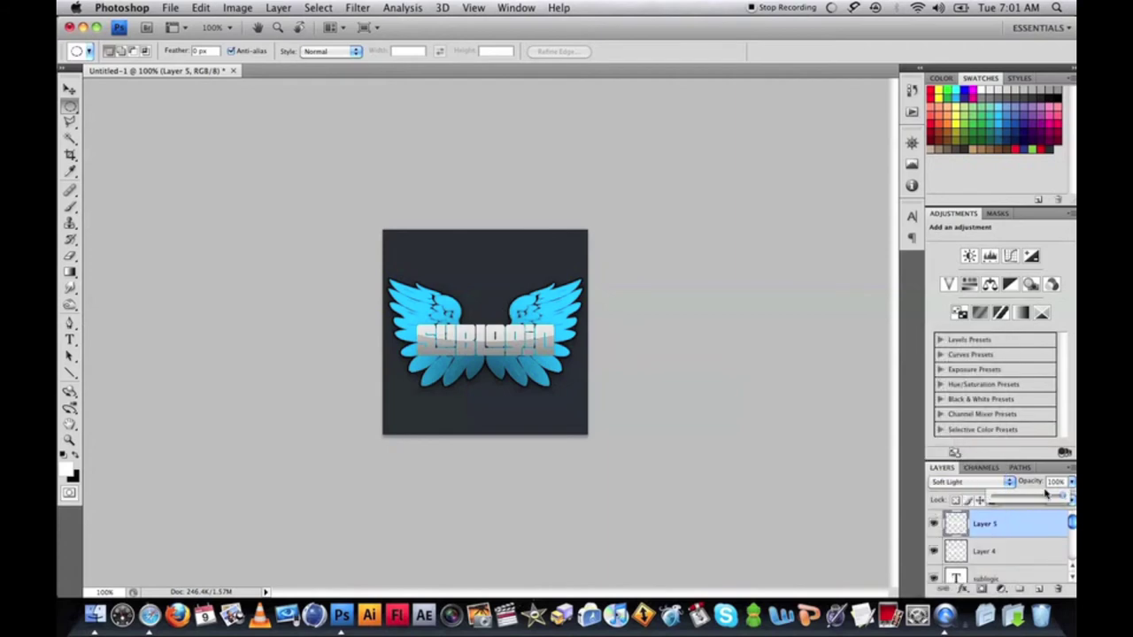
{"action": "left_click_drag", "start_coordinate": [1041, 498], "coordinate": [1032, 504]}
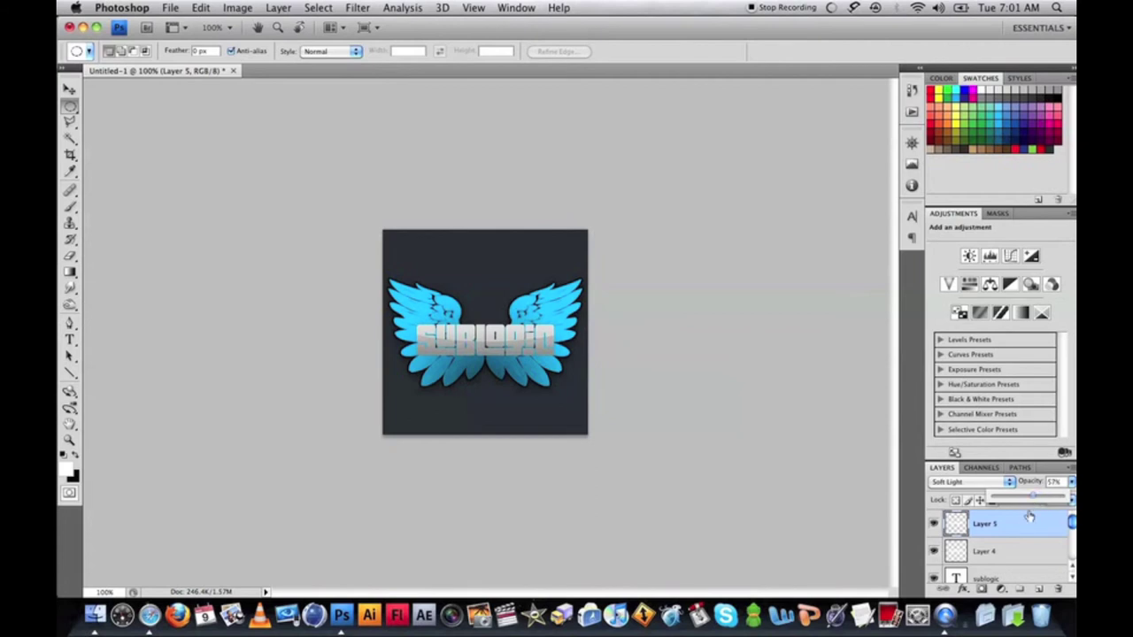
{"action": "left_click", "coordinate": [985, 576]}
Step: On a new layer above Layer 2, fill the text selection expanded 2 px with black
{"action": "scroll", "coordinate": [1005, 565], "scroll_direction": "down", "scroll_amount": 2}
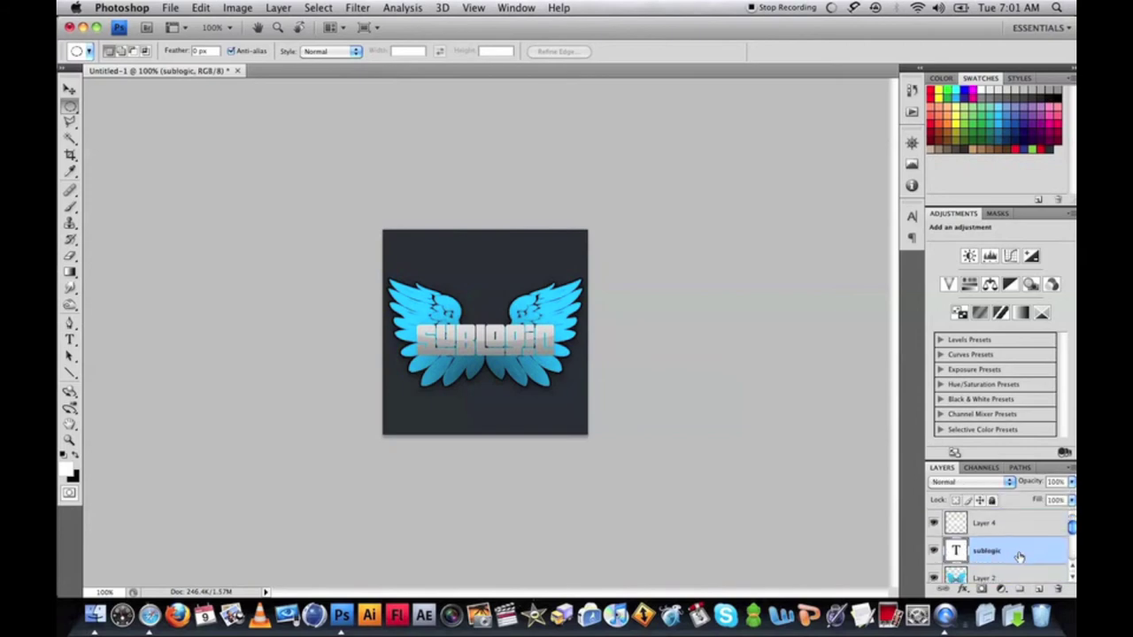
{"action": "left_click", "coordinate": [1020, 556]}
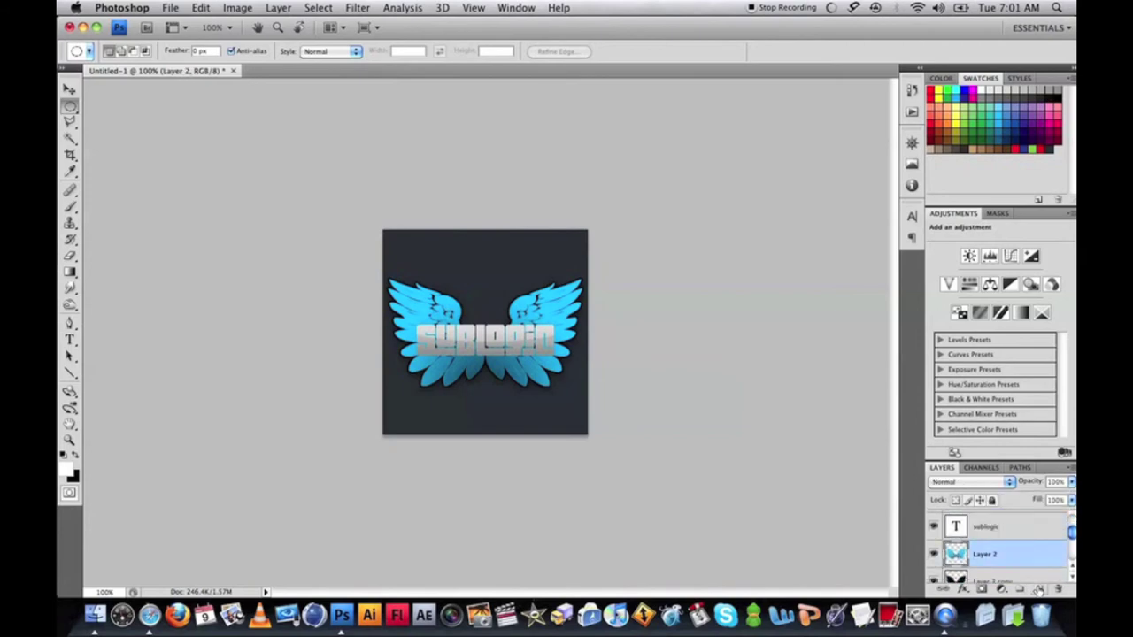
{"action": "left_click", "coordinate": [1037, 588]}
{"action": "left_click", "coordinate": [957, 528], "text": "super"}
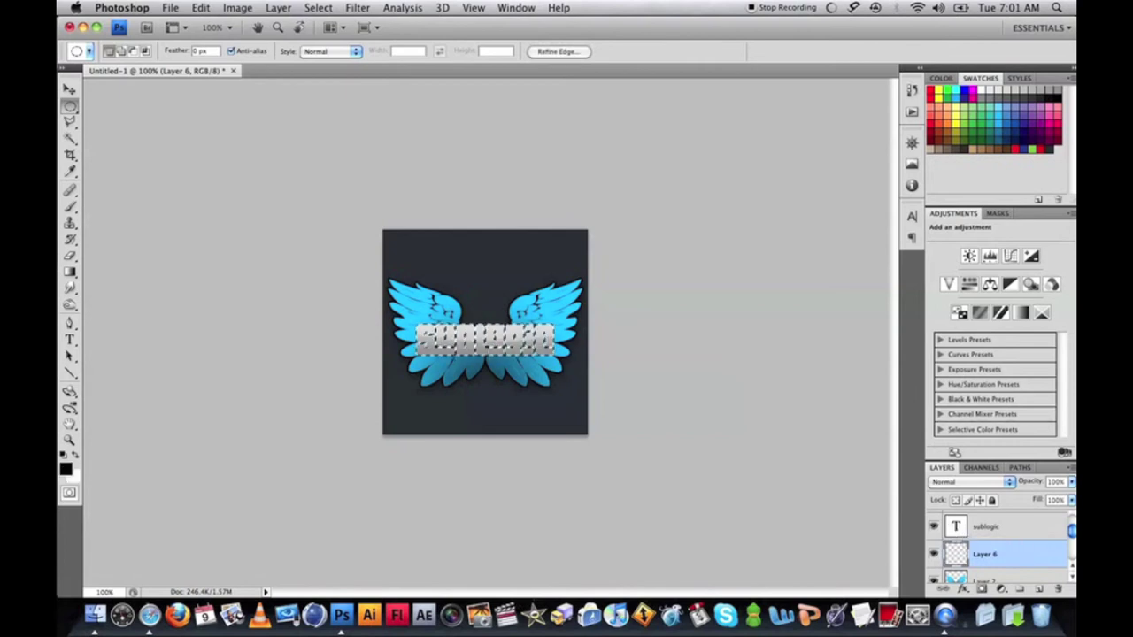
{"action": "left_click", "coordinate": [318, 8]}
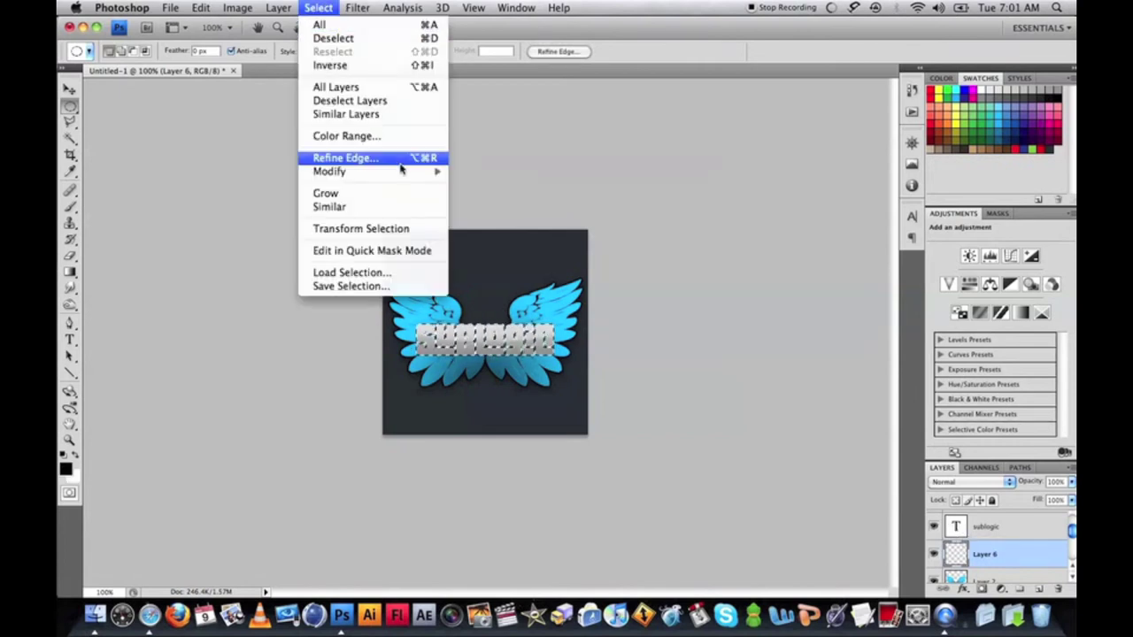
{"action": "mouse_move", "coordinate": [404, 172]}
{"action": "left_click", "coordinate": [503, 201]}
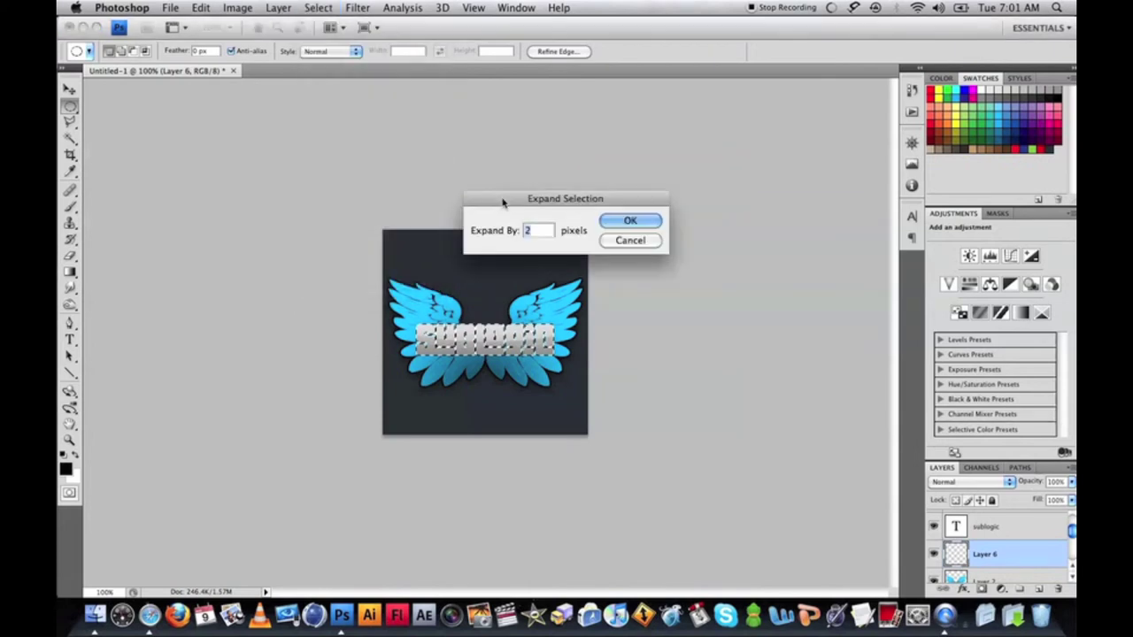
{"action": "key", "text": "Return"}
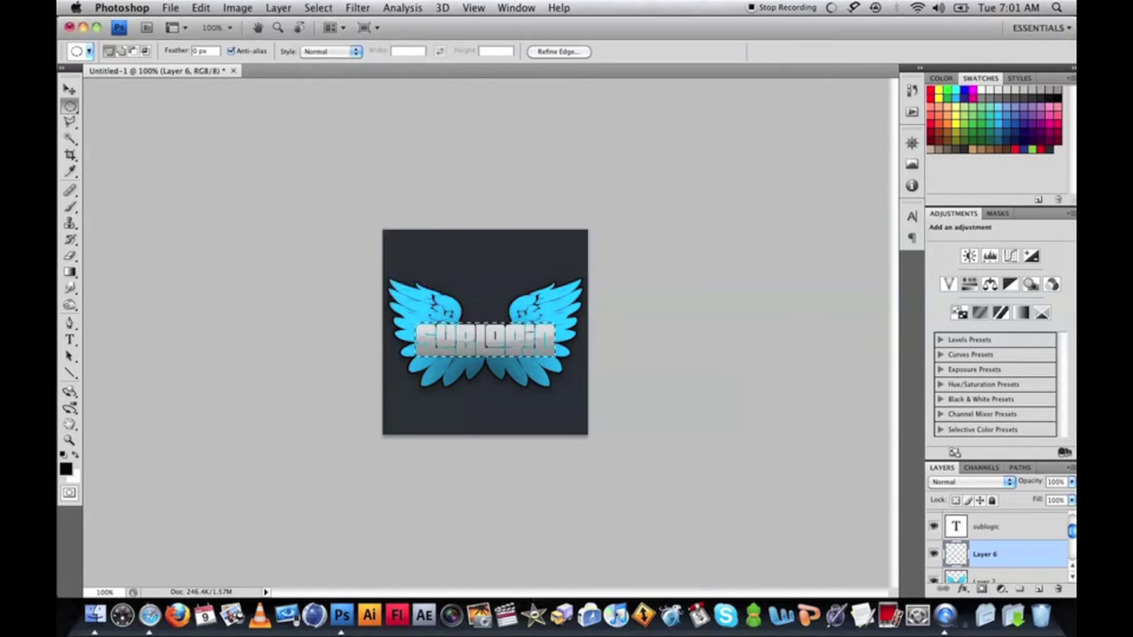
{"action": "key", "text": "alt+BackSpace"}
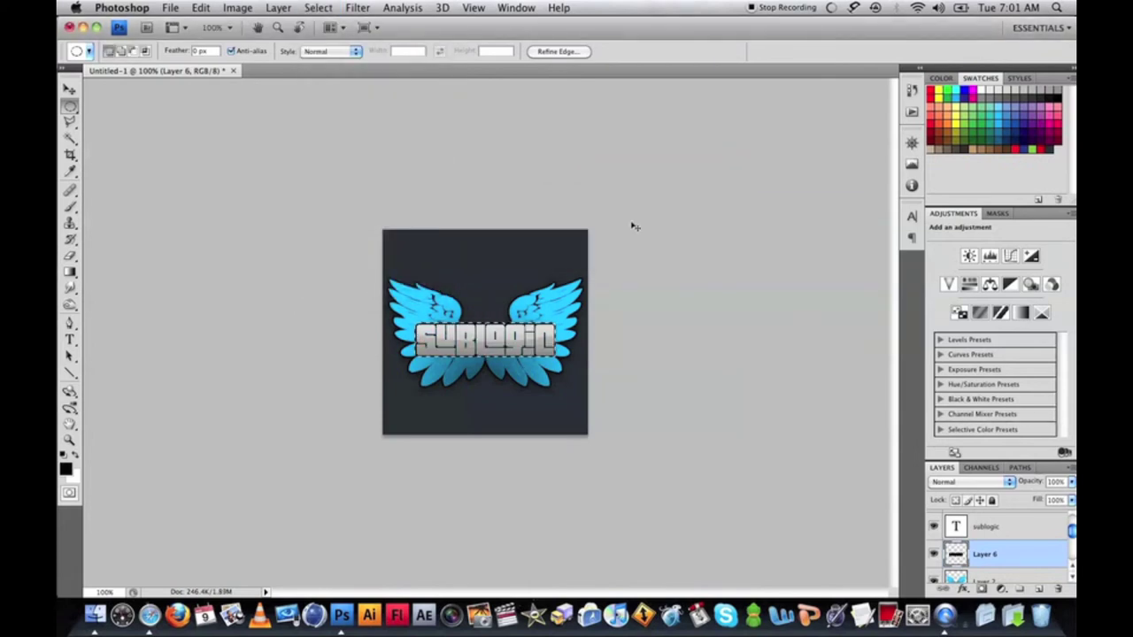
{"action": "key", "text": "super+d"}
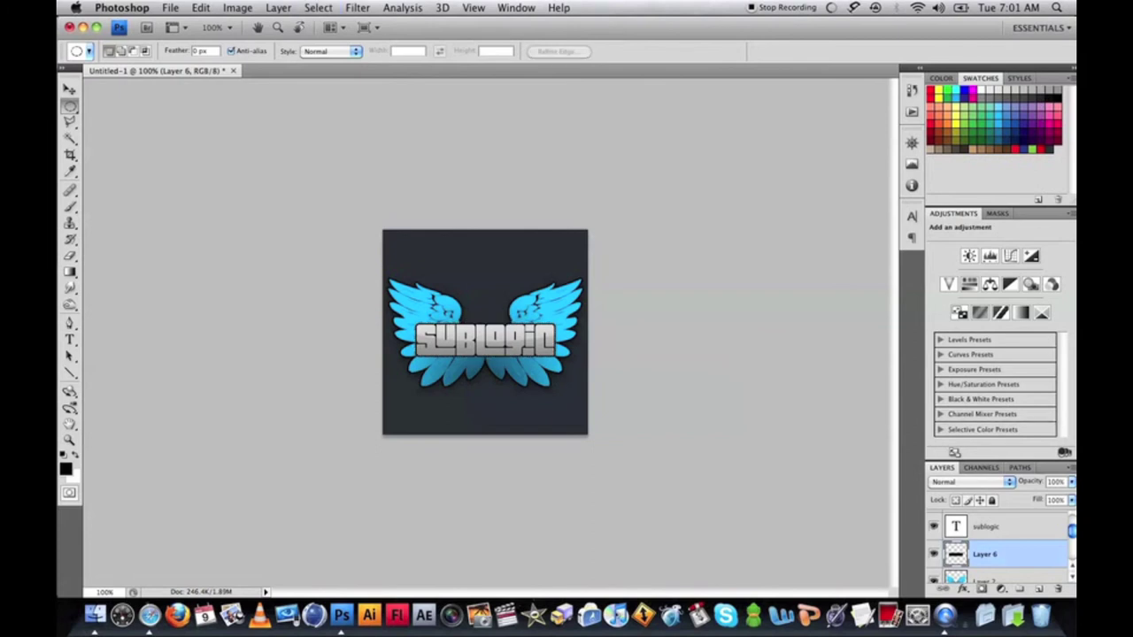
Step: Duplicate Layer 6 and apply a 2.4 px Gaussian Blur to the original
{"action": "scroll", "coordinate": [1027, 566], "scroll_direction": "down", "scroll_amount": 1}
{"action": "left_click_drag", "start_coordinate": [1042, 591], "coordinate": [1043, 590]}
{"action": "left_click", "coordinate": [982, 571]}
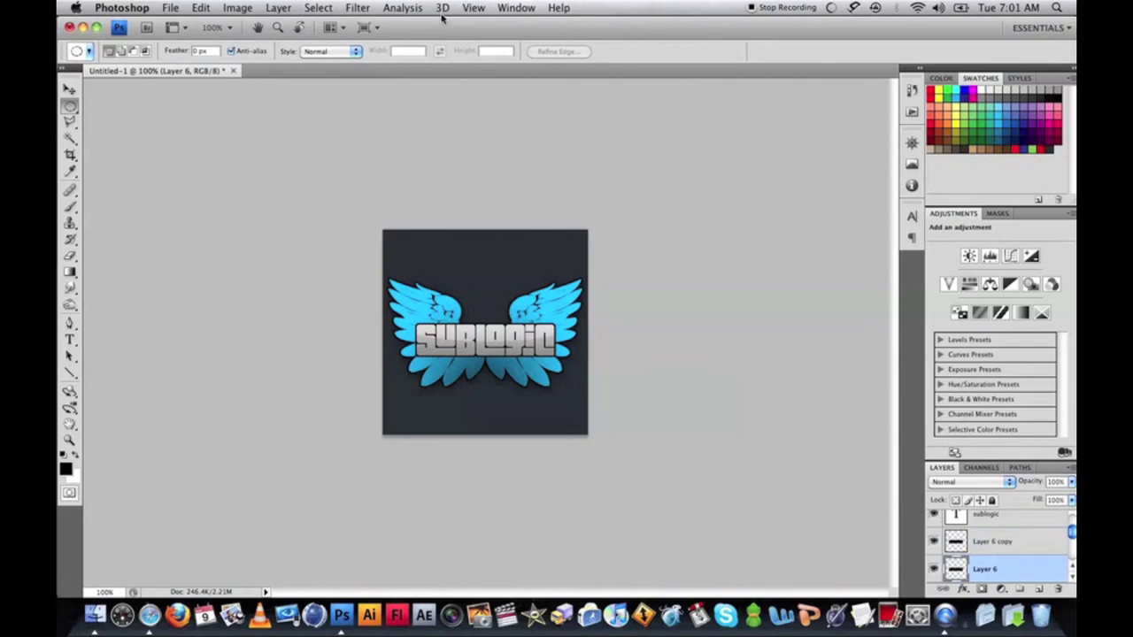
{"action": "left_click", "coordinate": [344, 6]}
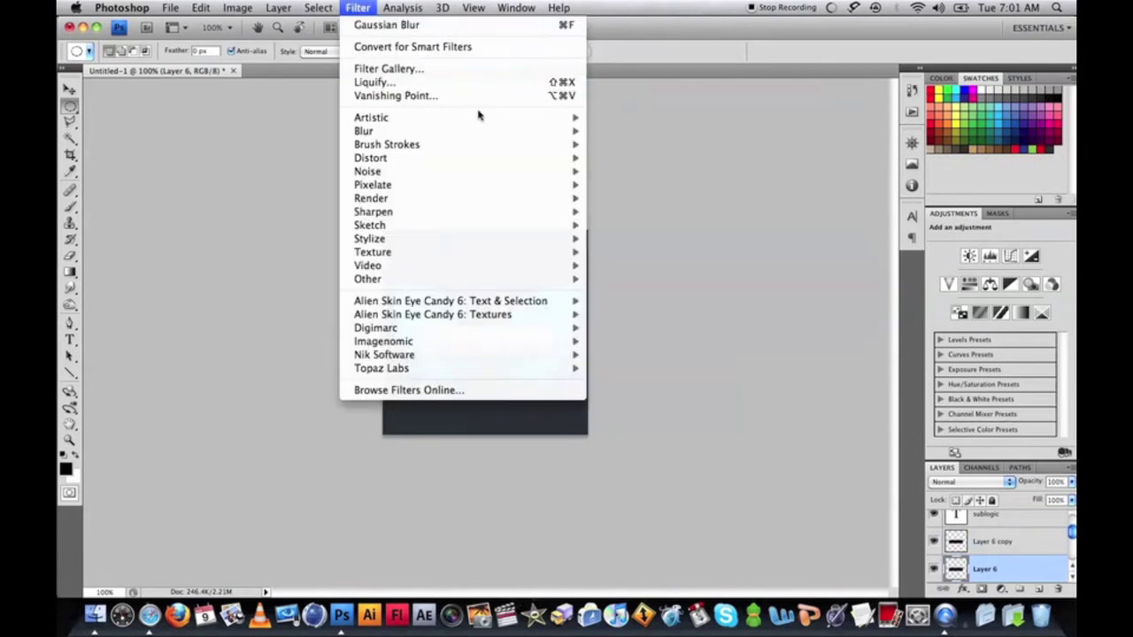
{"action": "mouse_move", "coordinate": [480, 130]}
{"action": "left_click", "coordinate": [635, 186]}
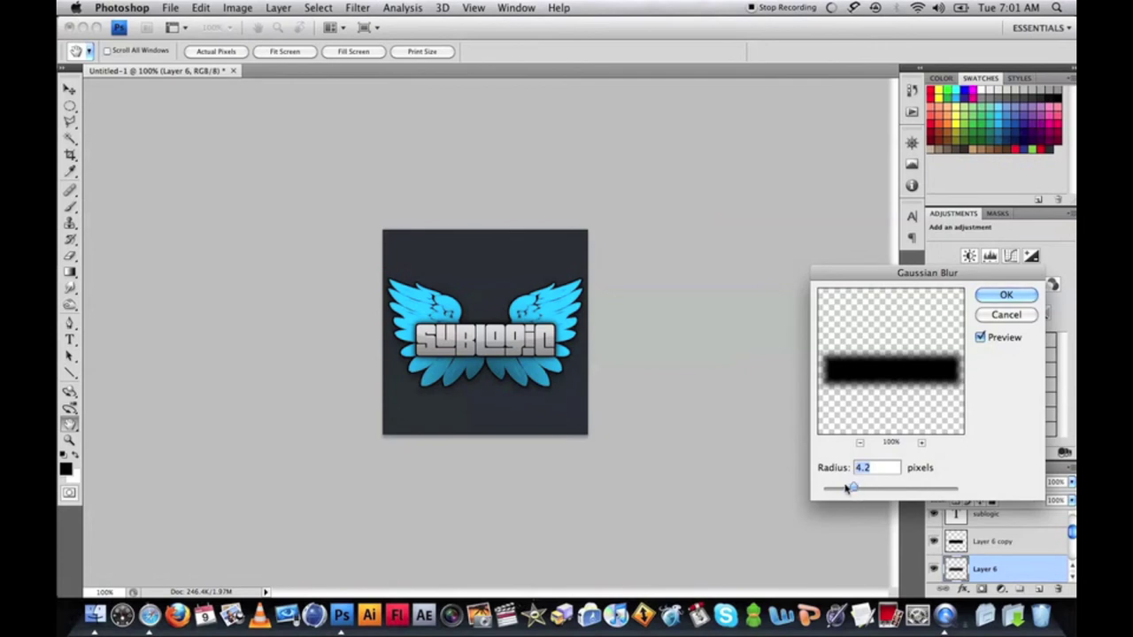
{"action": "left_click_drag", "start_coordinate": [853, 486], "coordinate": [841, 492]}
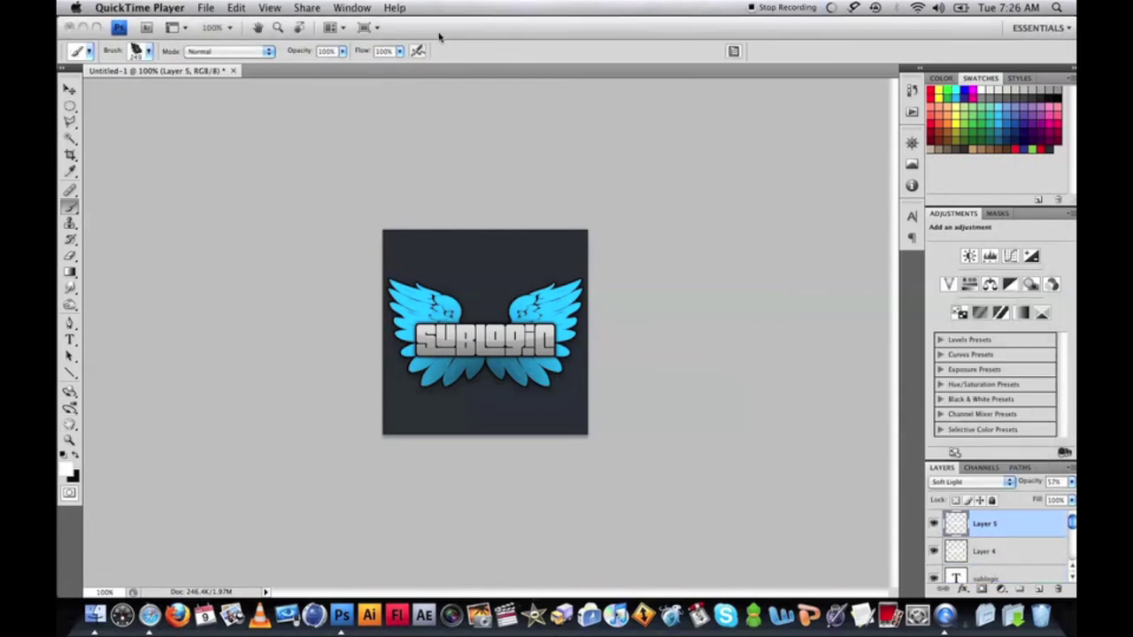
Step: Set the brush to a soft 5 px round tip with 0% hardness and airbrush enabled
{"action": "left_click", "coordinate": [439, 37]}
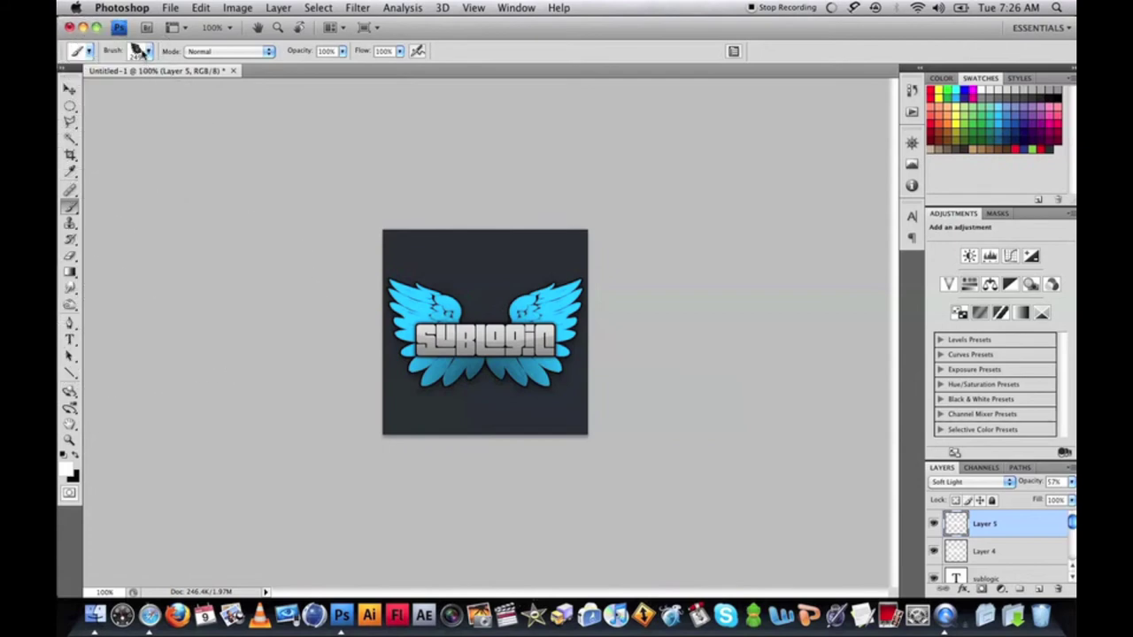
{"action": "left_click", "coordinate": [148, 53]}
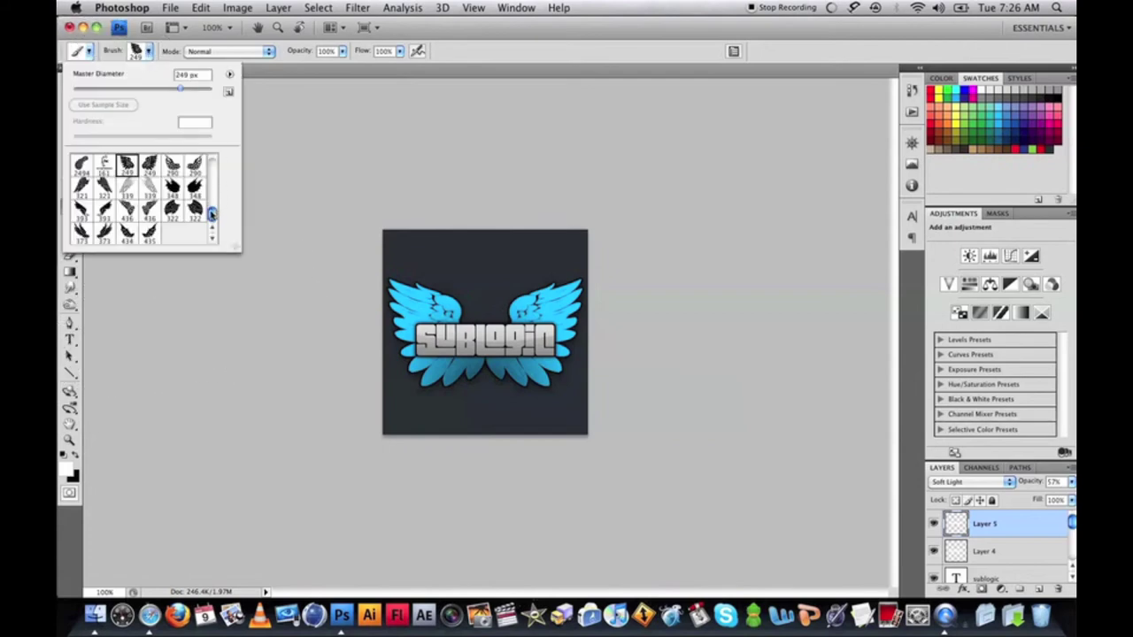
{"action": "left_click_drag", "start_coordinate": [212, 214], "coordinate": [212, 166]}
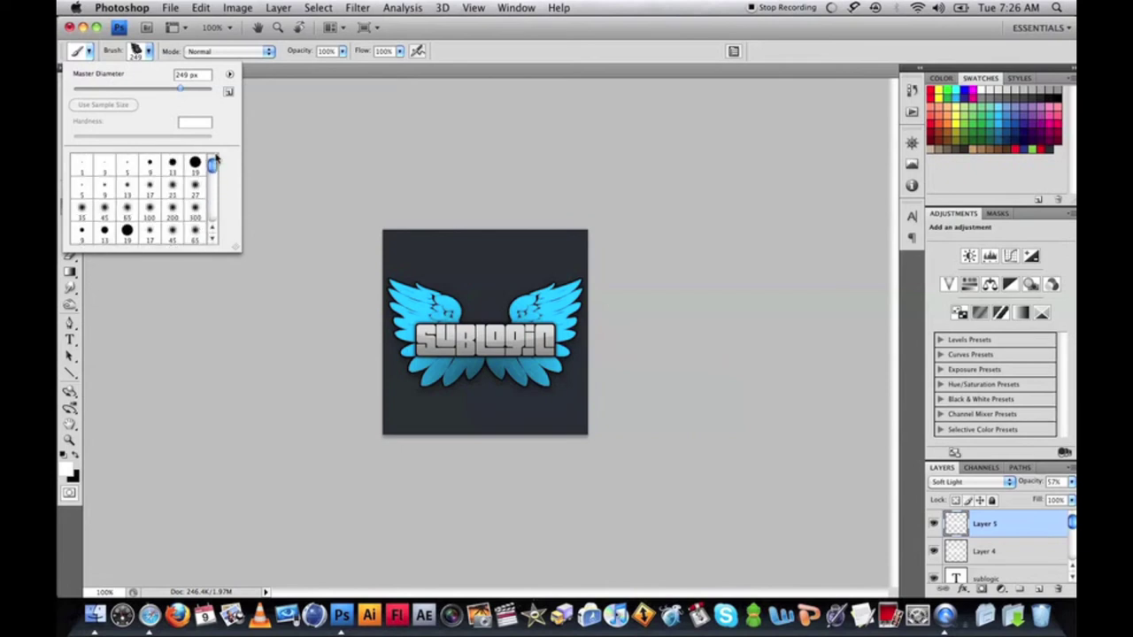
{"action": "left_click", "coordinate": [127, 163]}
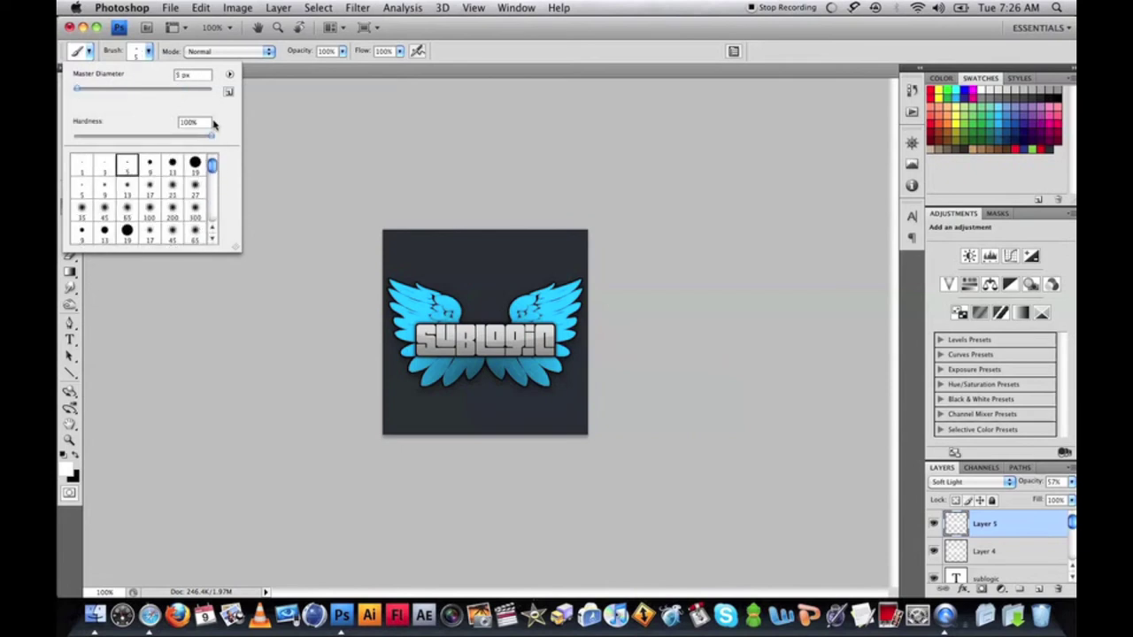
{"action": "left_click_drag", "start_coordinate": [212, 139], "coordinate": [72, 139]}
{"action": "left_click", "coordinate": [417, 50]}
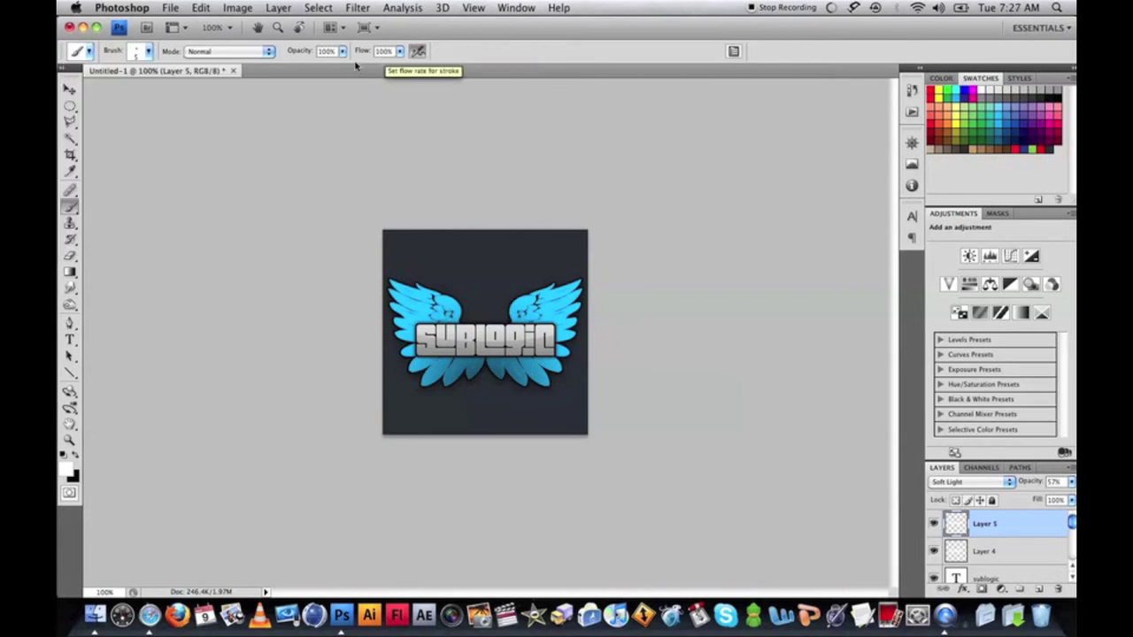
{"action": "left_click", "coordinate": [71, 323]}
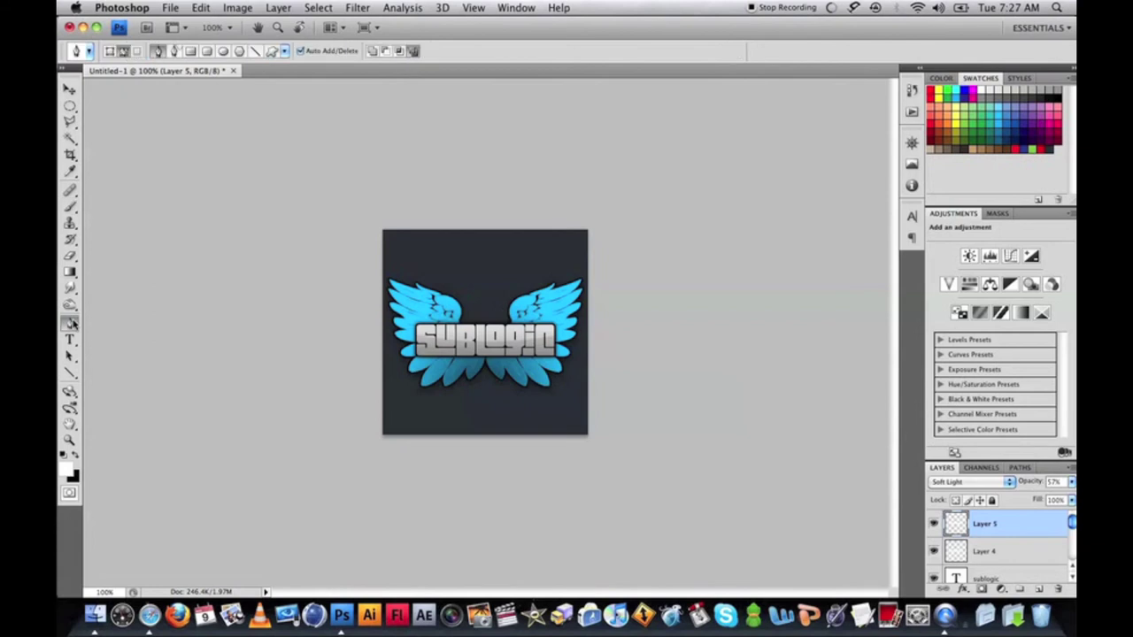
Step: On a new layer, draw a curved wave path across the sublogic logo with the Pen
{"action": "left_click", "coordinate": [1038, 589]}
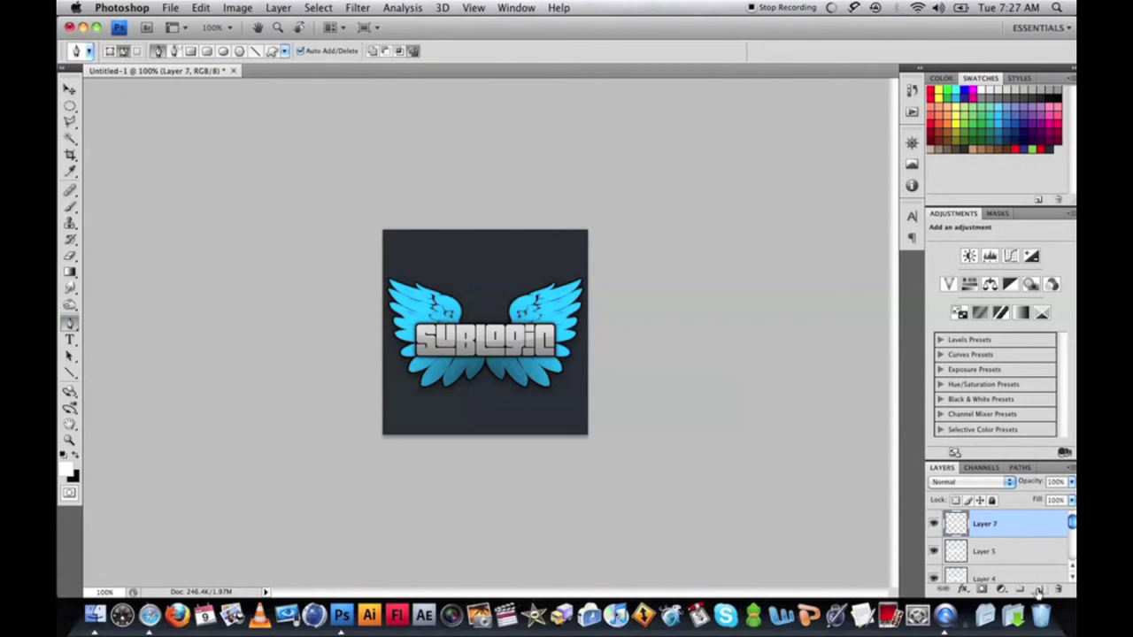
{"action": "left_click", "coordinate": [384, 341]}
{"action": "left_click", "coordinate": [424, 406]}
{"action": "left_click_drag", "start_coordinate": [469, 346], "coordinate": [479, 405]}
{"action": "left_click", "coordinate": [497, 348]}
{"action": "left_click_drag", "start_coordinate": [525, 346], "coordinate": [542, 406]}
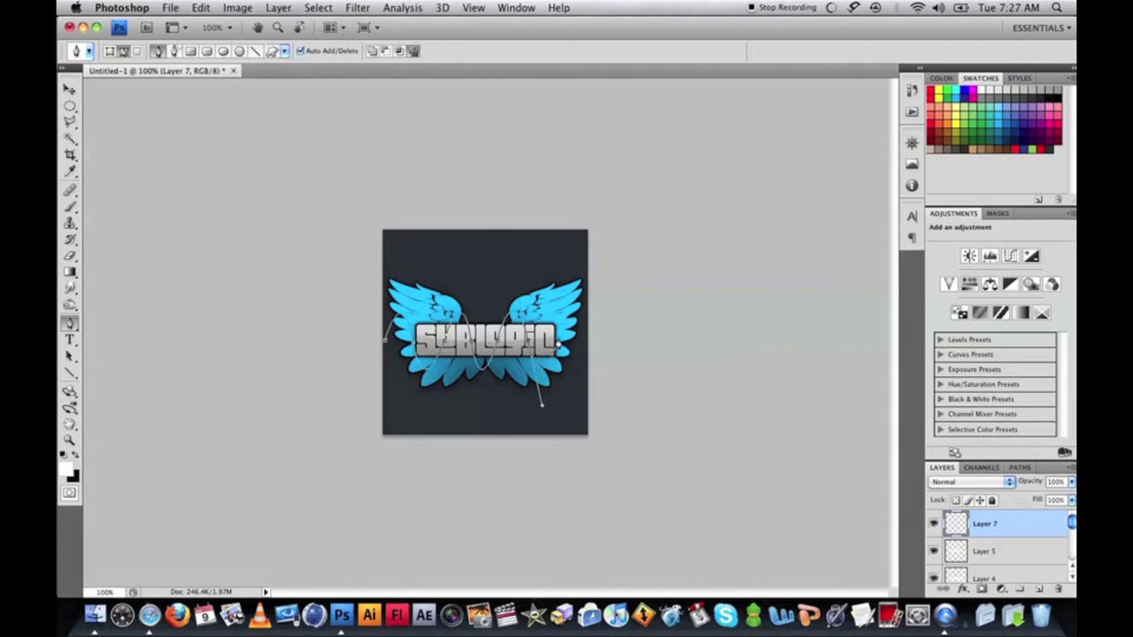
{"action": "left_click_drag", "start_coordinate": [587, 341], "coordinate": [601, 405]}
Step: Stroke the wave path with the white brush and hide the path outline
{"action": "right_click", "coordinate": [560, 338]}
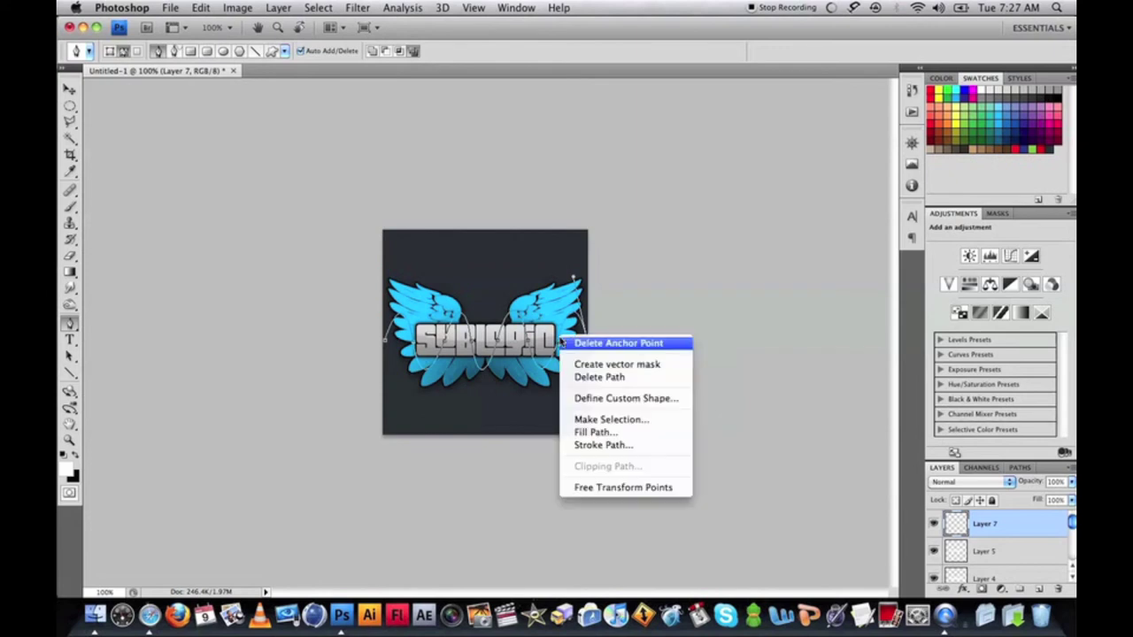
{"action": "left_click", "coordinate": [583, 445]}
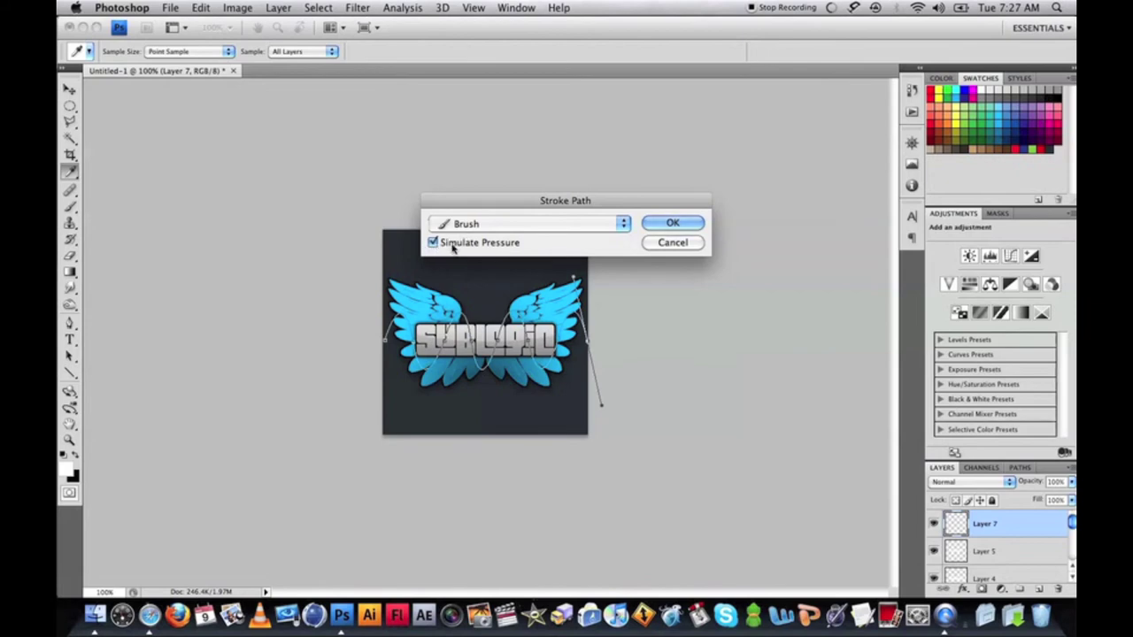
{"action": "left_click", "coordinate": [653, 223]}
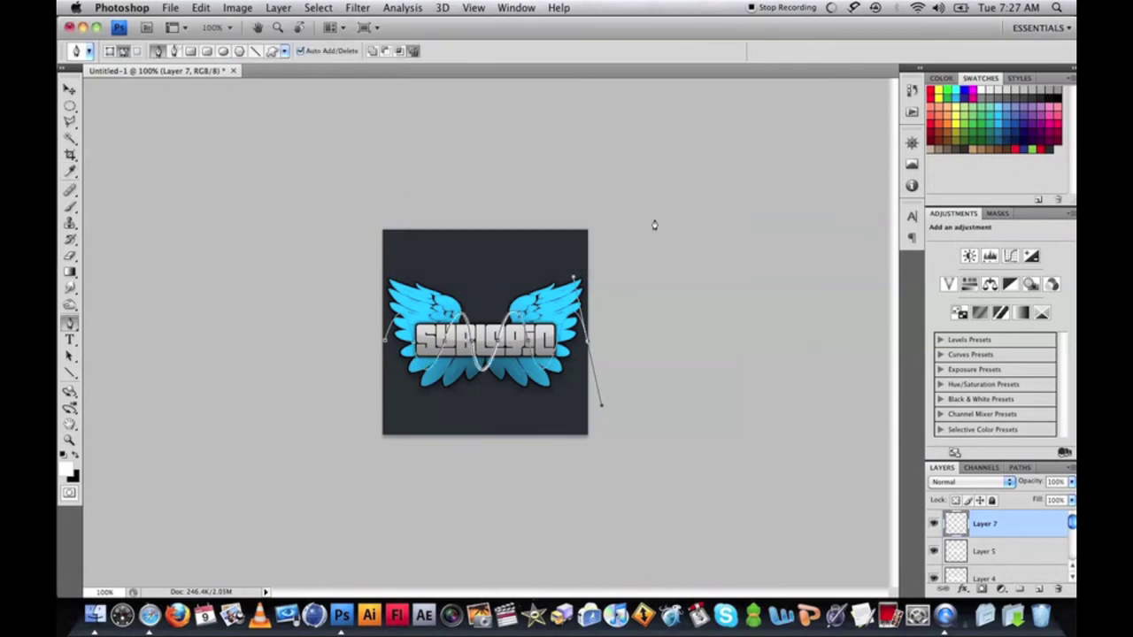
{"action": "key", "text": "Return"}
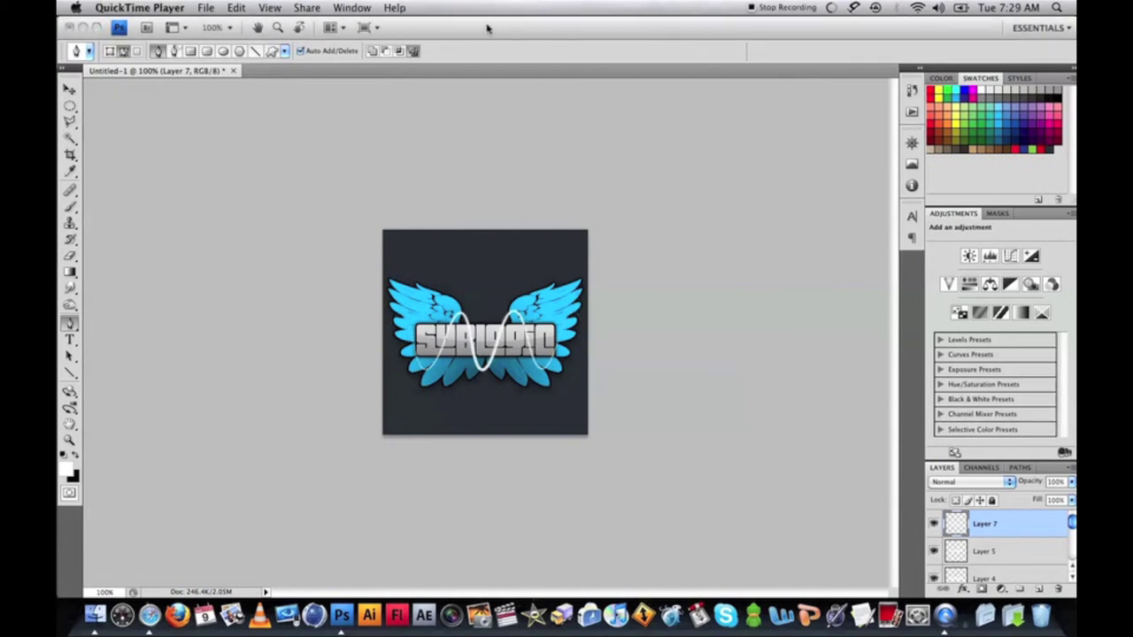
{"action": "left_click", "coordinate": [486, 28]}
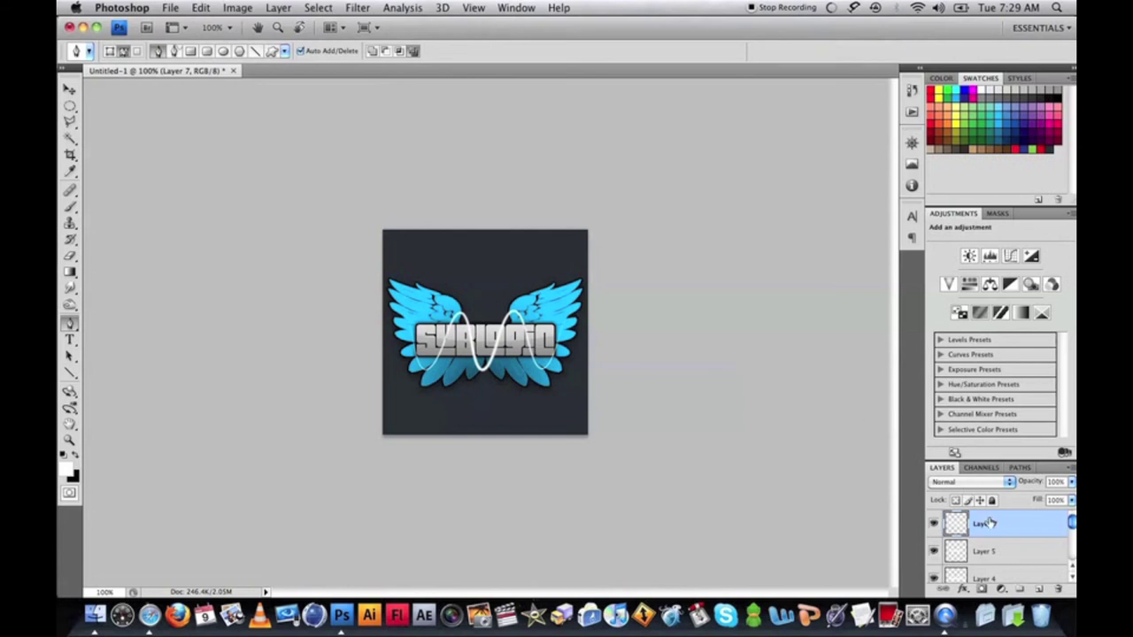
Step: Add a cyan (00b9ff) Outer Glow effect to the wave on Layer 7
{"action": "left_click", "coordinate": [963, 589]}
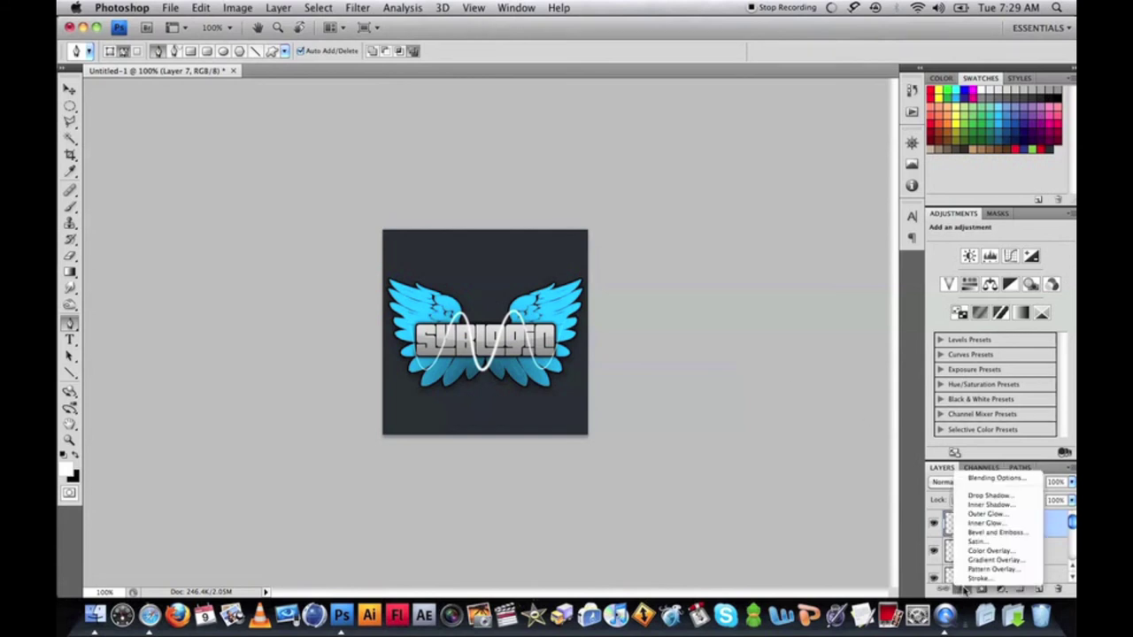
{"action": "left_click", "coordinate": [1003, 517]}
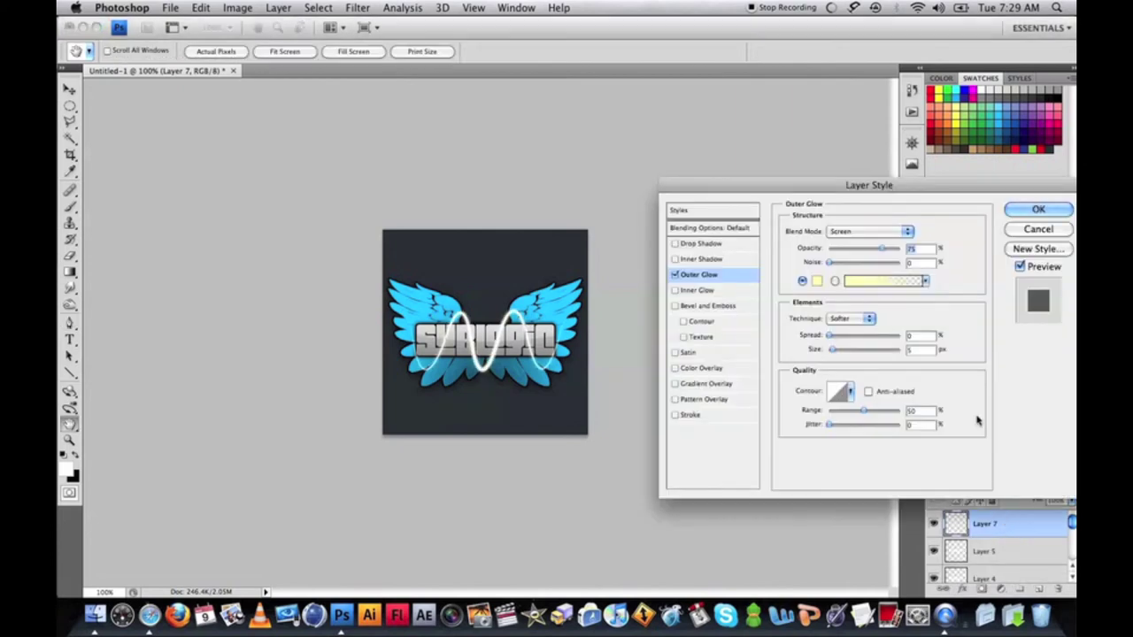
{"action": "left_click", "coordinate": [817, 281]}
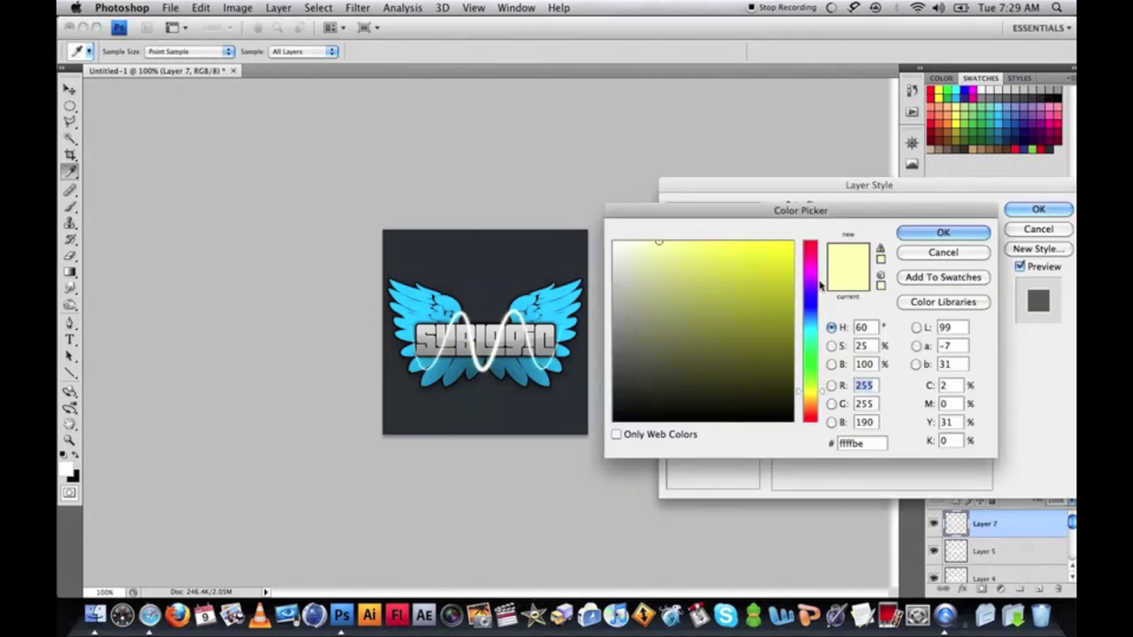
{"action": "left_click", "coordinate": [998, 128]}
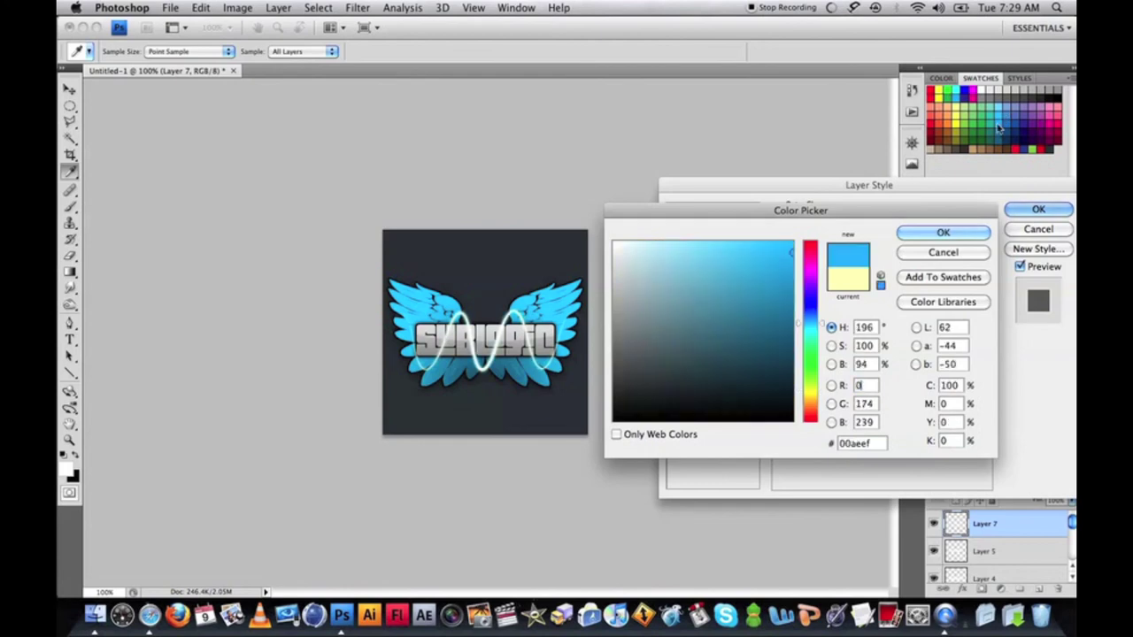
{"action": "left_click_drag", "start_coordinate": [777, 255], "coordinate": [835, 223]}
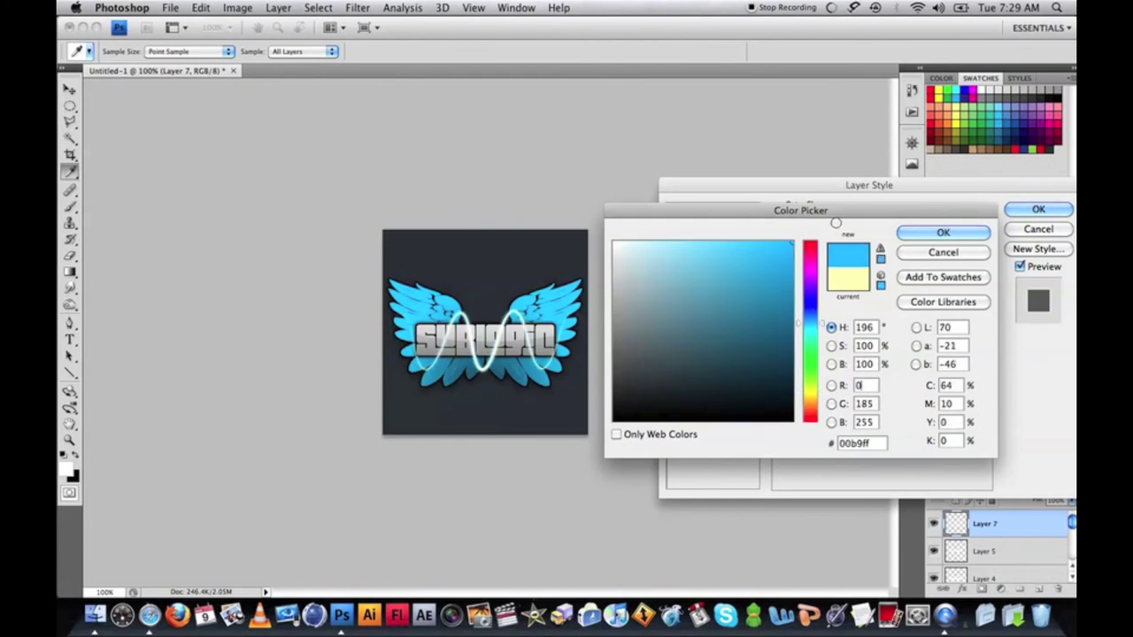
{"action": "left_click", "coordinate": [944, 232]}
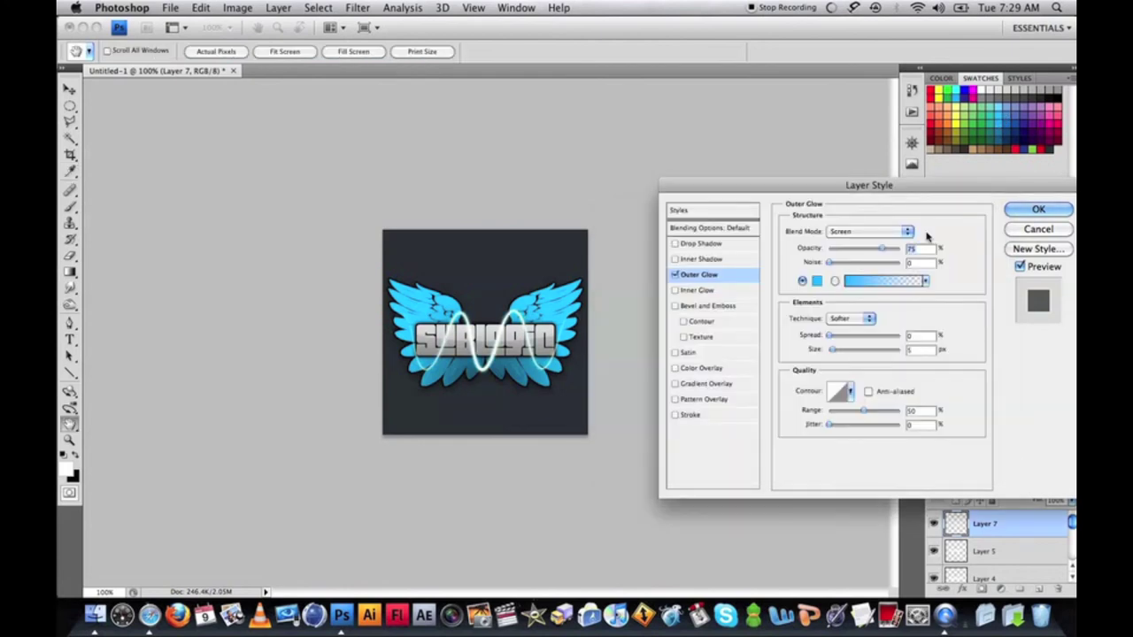
{"action": "left_click", "coordinate": [1027, 213]}
{"action": "key", "text": "p"}
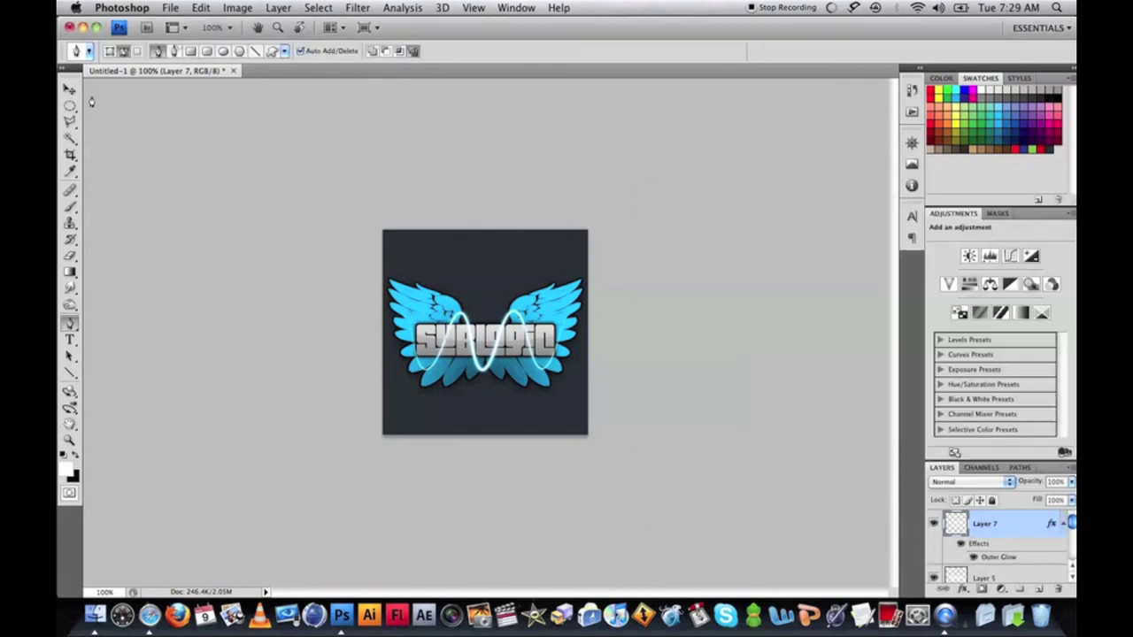
Step: Add a layer mask to Layer 7, zoom to 200%, and paint out wave sections
{"action": "left_click", "coordinate": [69, 206]}
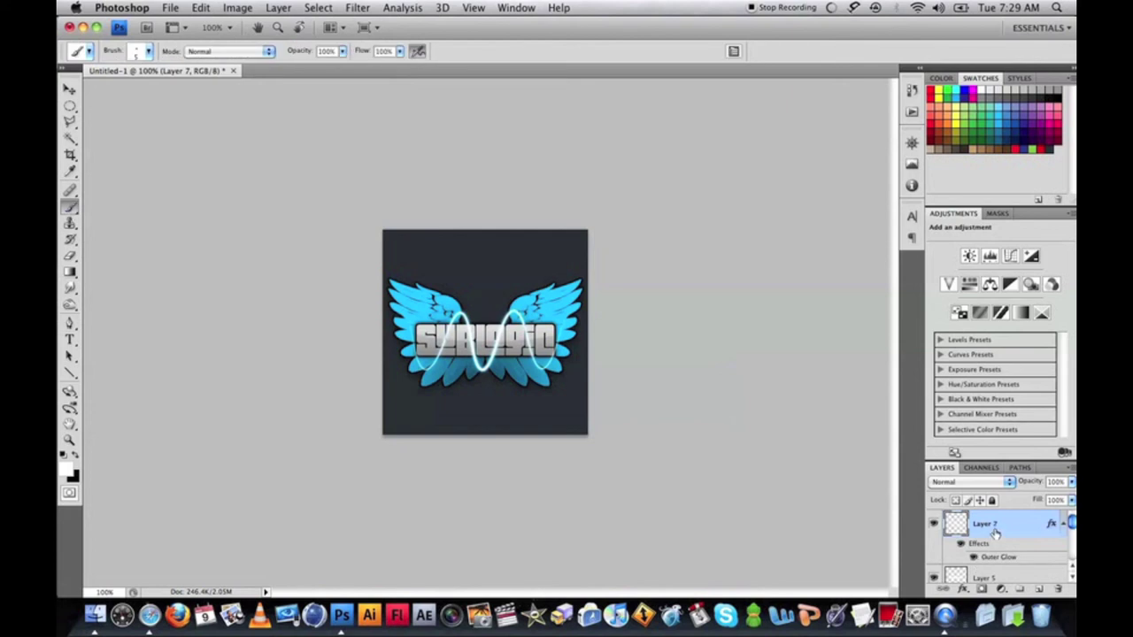
{"action": "left_click", "coordinate": [981, 589]}
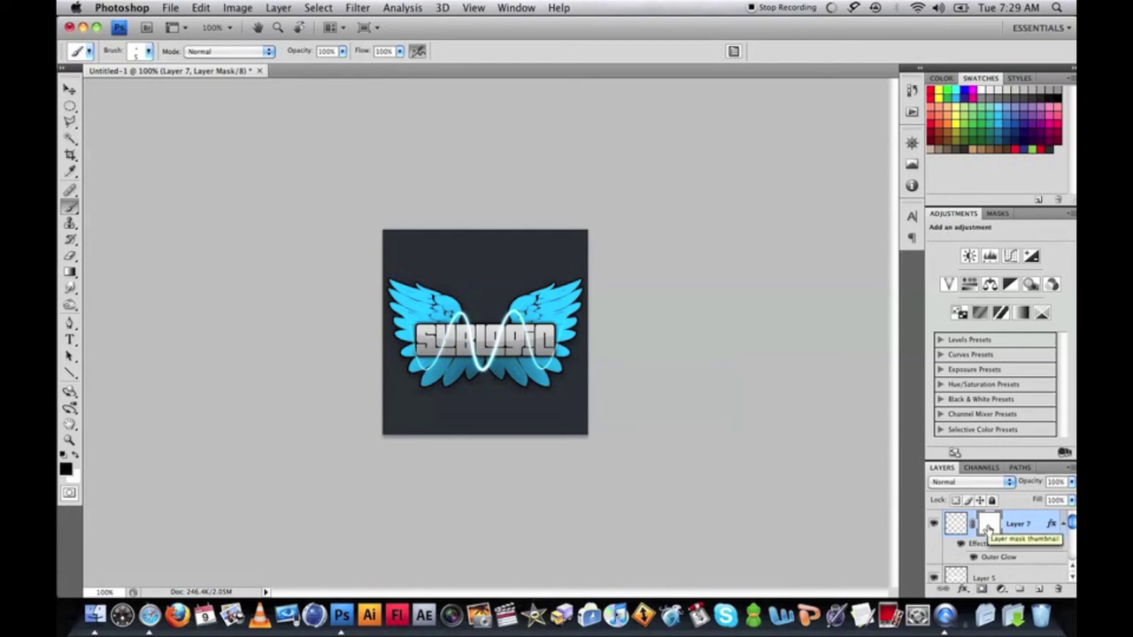
{"action": "left_click", "coordinate": [74, 441]}
{"action": "left_click", "coordinate": [482, 333]}
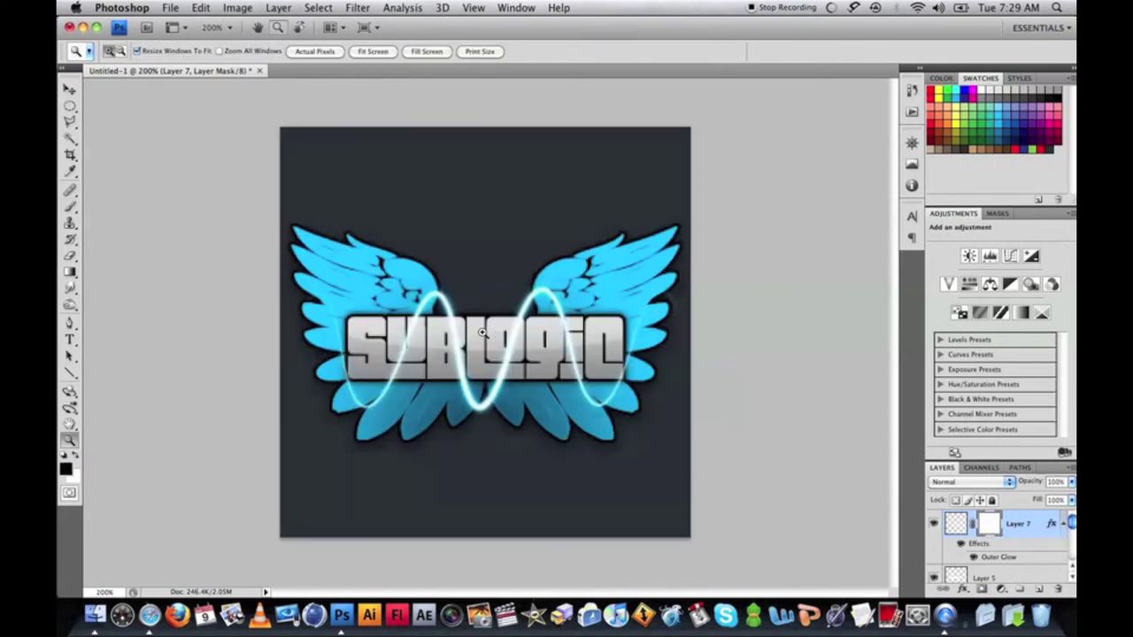
{"action": "left_click", "coordinate": [71, 206]}
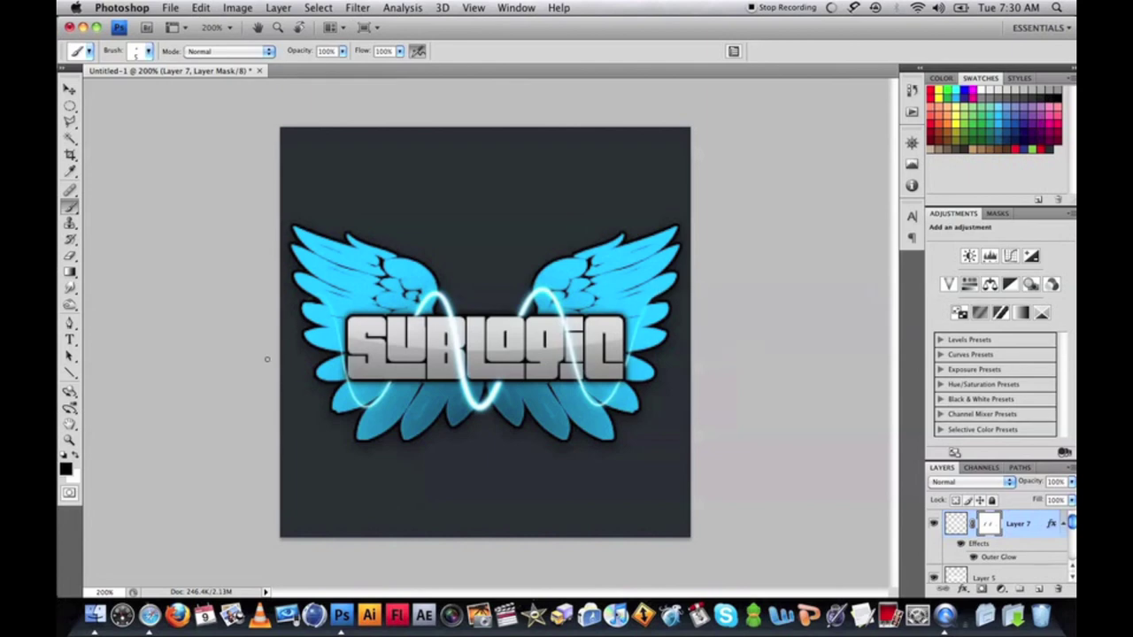
{"action": "left_click", "coordinate": [70, 439]}
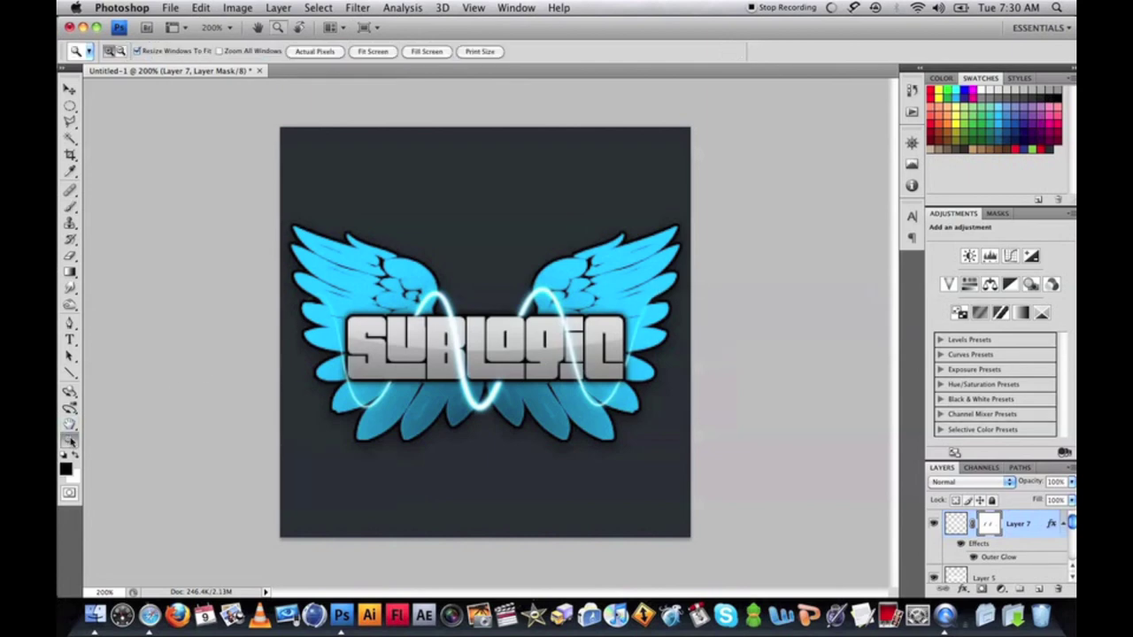
Step: Return the view to Actual Pixels (100%) to review the finished logo
{"action": "right_click", "coordinate": [514, 304]}
{"action": "left_click", "coordinate": [516, 314]}
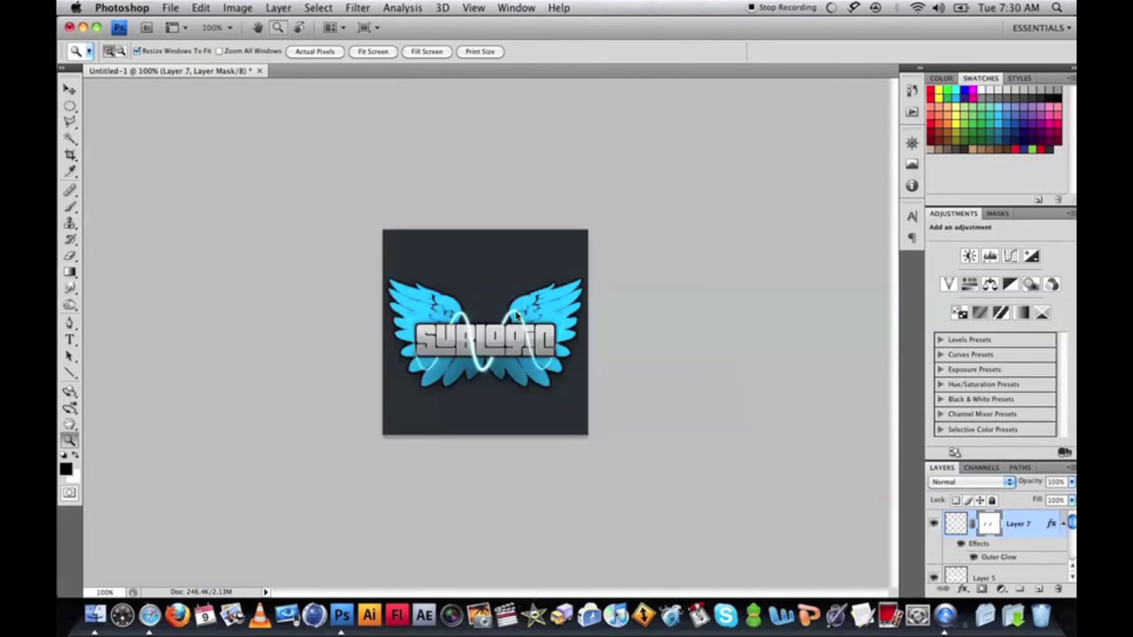